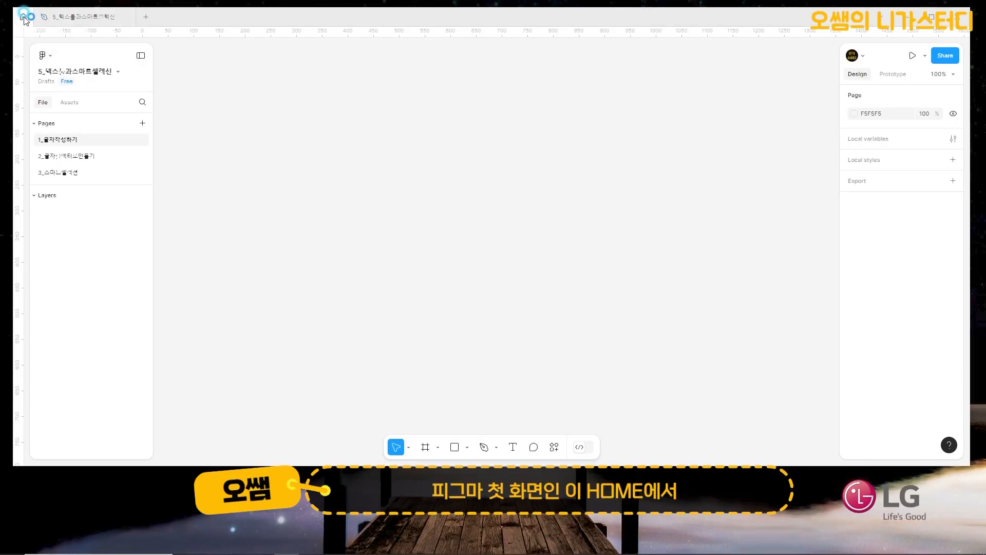
Correct the design file's name so that it reads 5_텍스트툴과스마트셀렉션
click(23, 17)
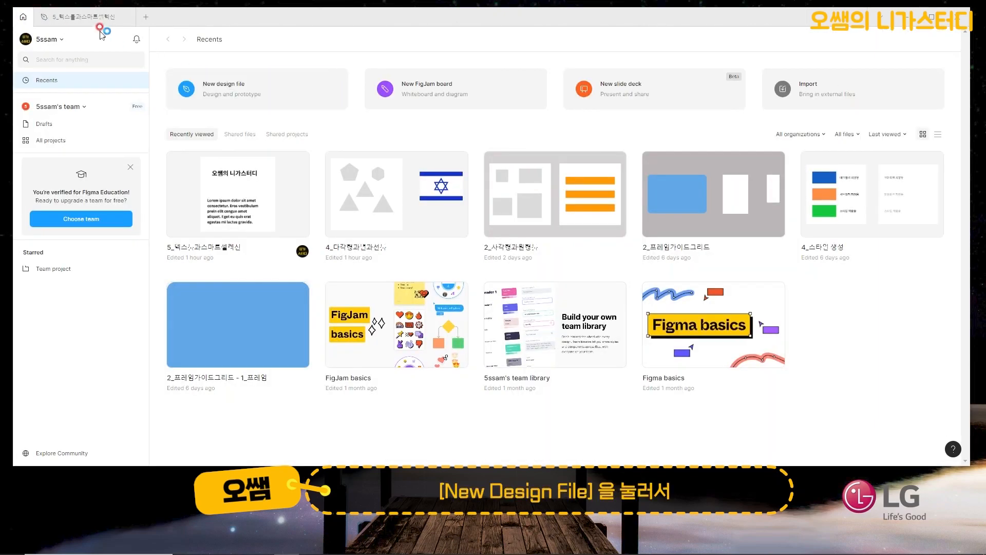
click(81, 18)
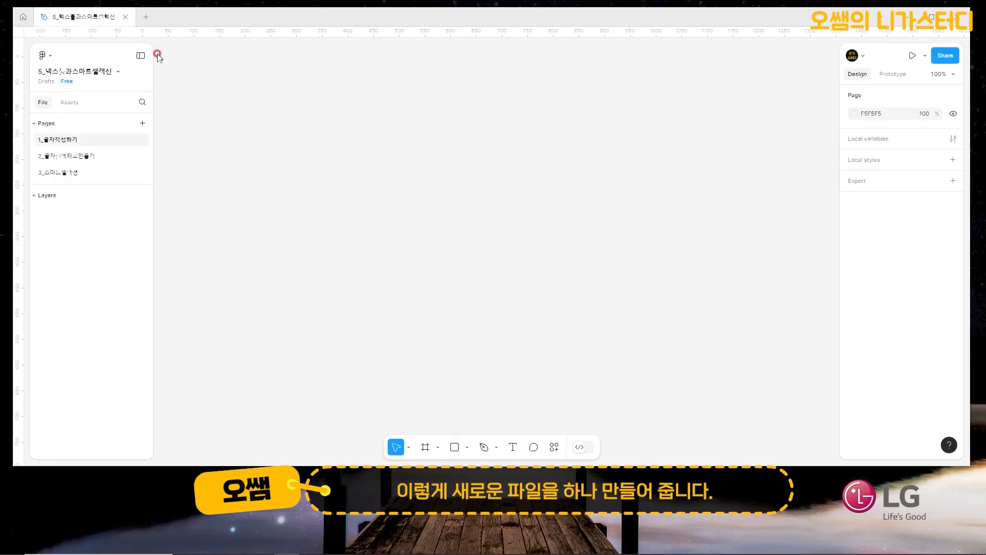
double_click(80, 72)
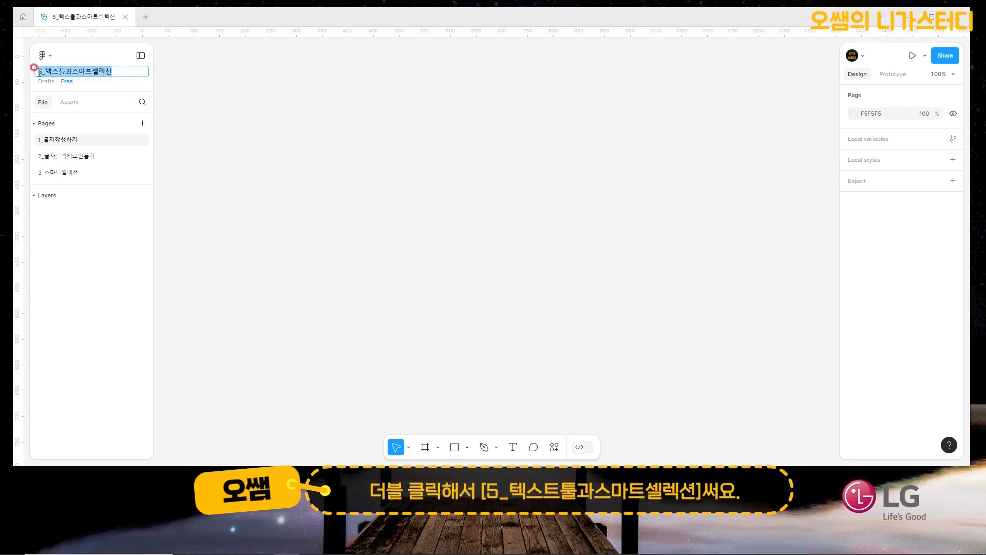
click(54, 68)
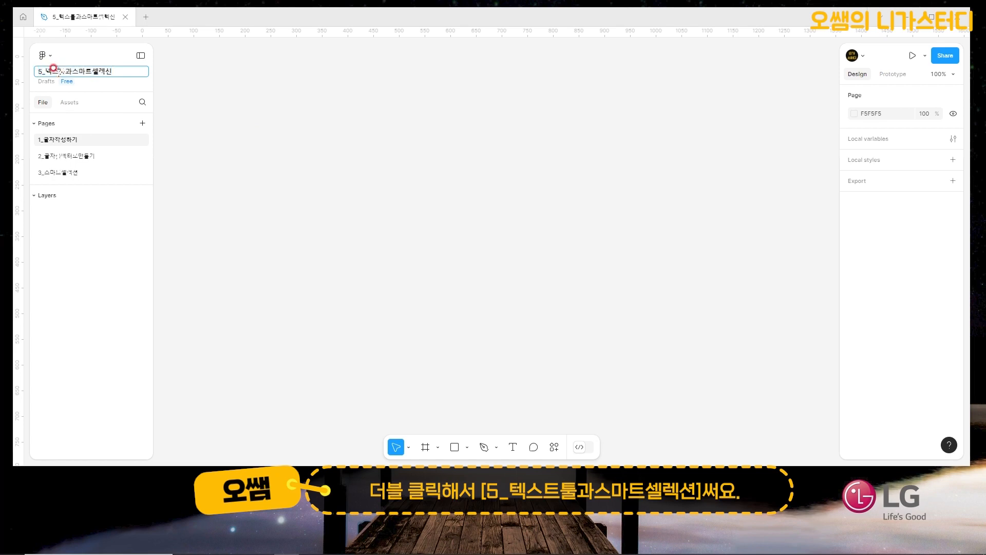
text(xm)
key(BackSpace)
key(BackSpace)
text(트)
key(Return)
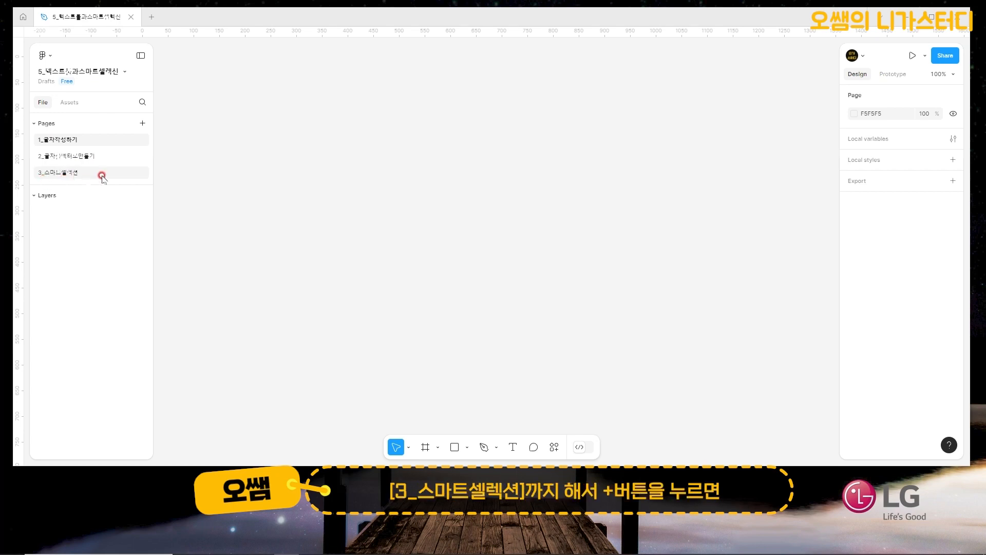
Add a new page below 1_글자작성하기 and delete it again
click(142, 123)
key(Return)
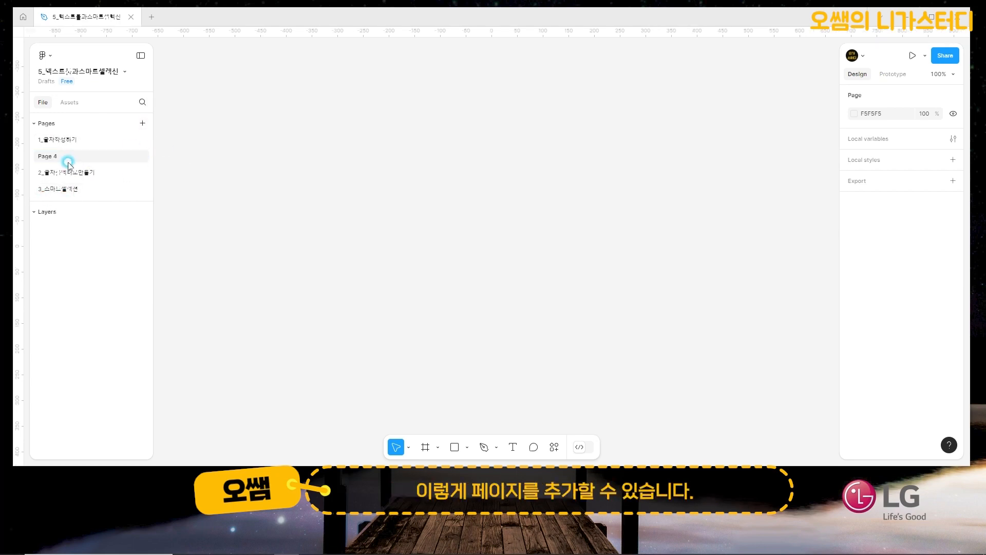
right_click(61, 158)
click(89, 226)
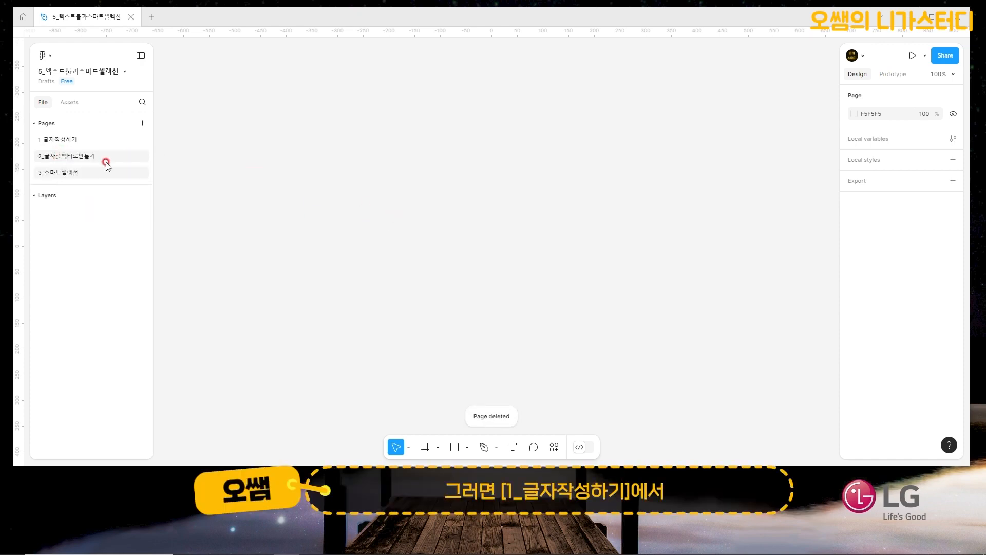
Draw a square frame of about 469 × 469 on the page 1_글자작성하기
click(77, 139)
key(ctrl+backslash)
key(ctrl+backslash)
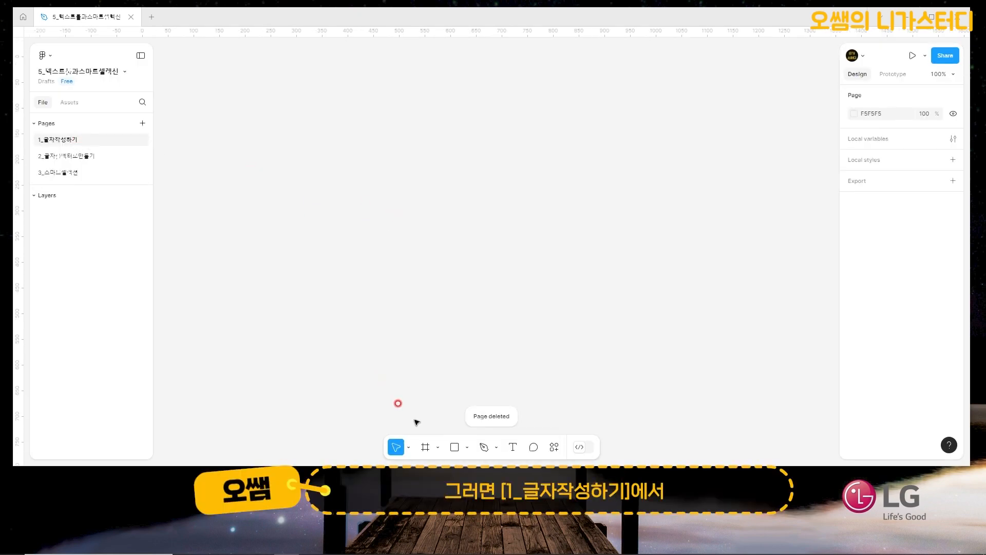
click(425, 447)
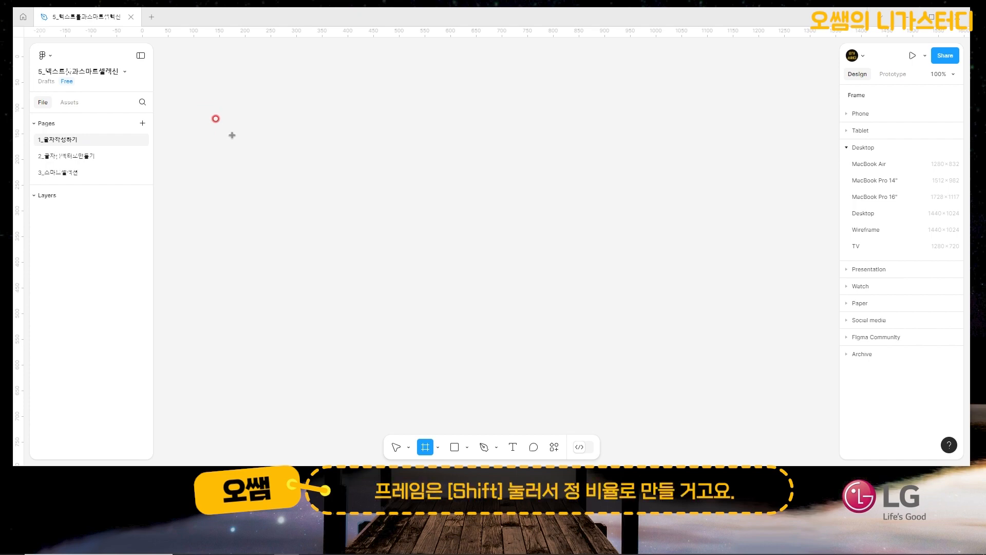
drag(232, 135, 473, 332)
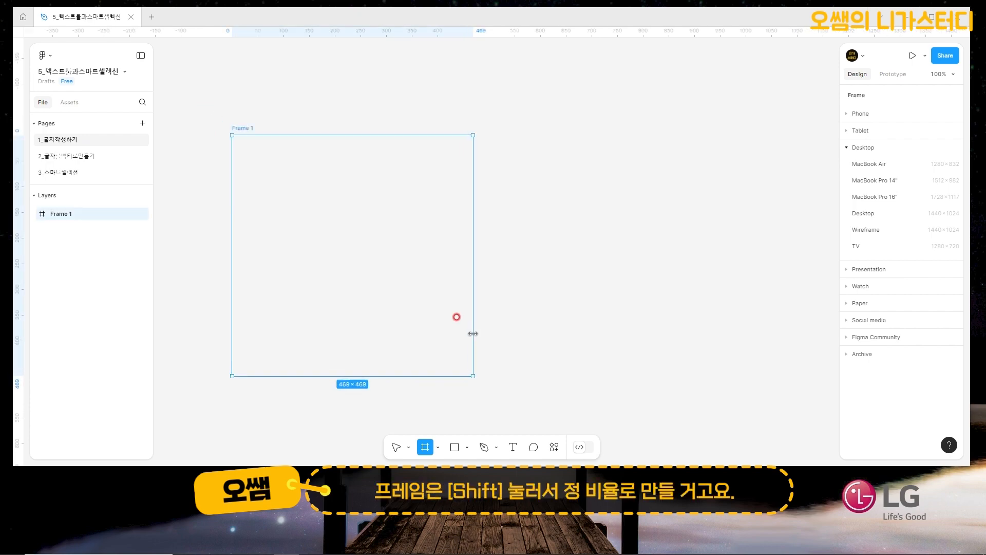
Resize the square frame to 500 × 500 and rename it 텍스트툴
click(875, 216)
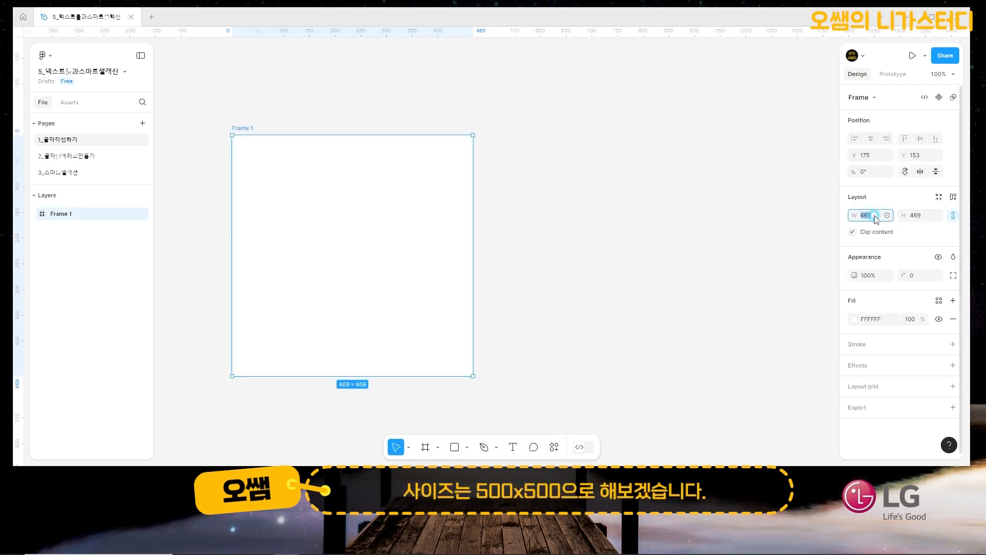
key(Return)
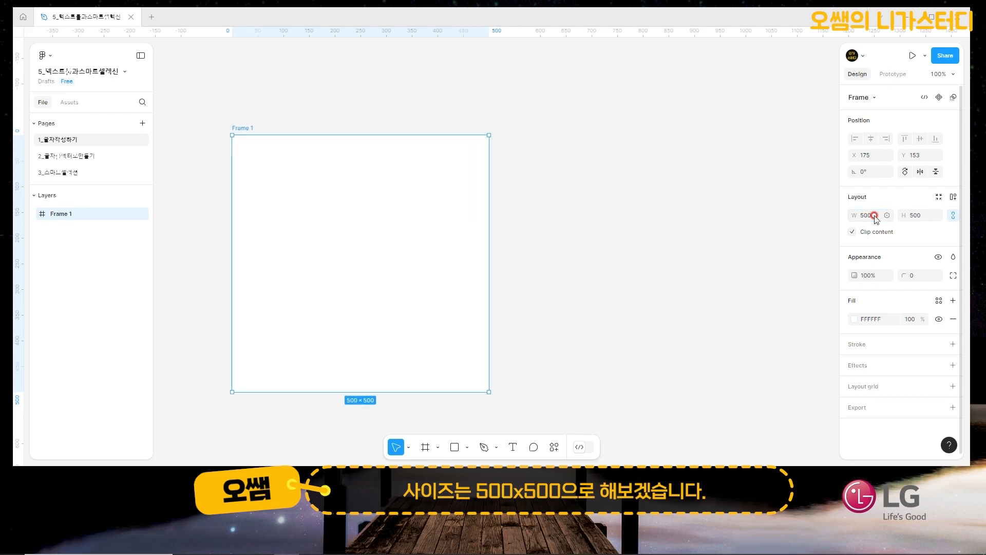
double_click(247, 128)
key(BackSpace)
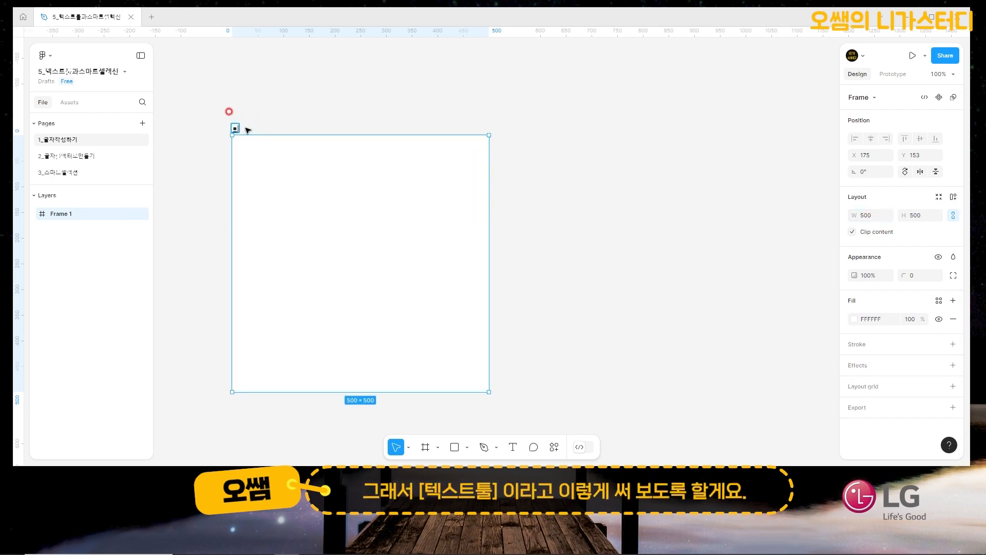
text(텍스트툴)
key(Return)
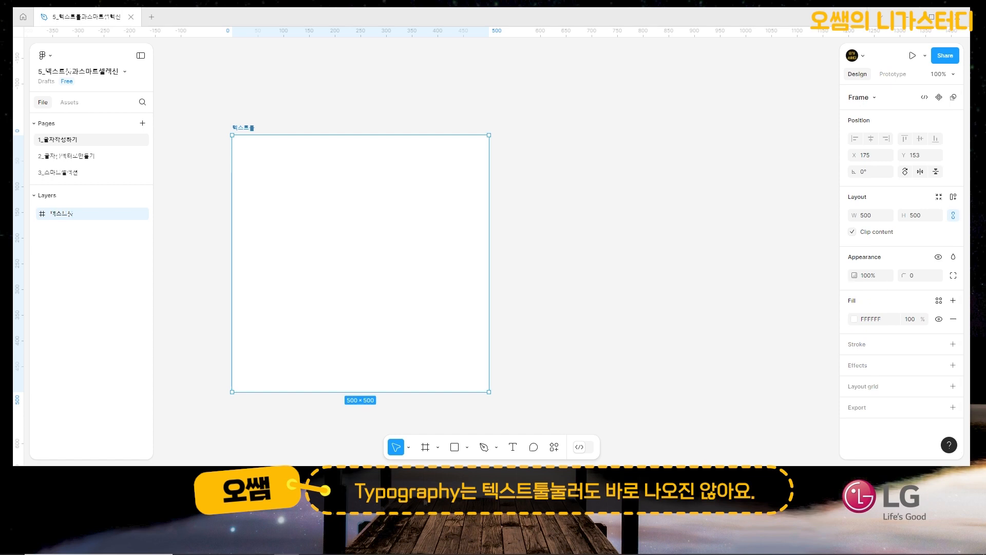
Add the text "오쌤의 니가스터디" to the 텍스트툴 frame and place it at about X 86, Y 57
click(514, 448)
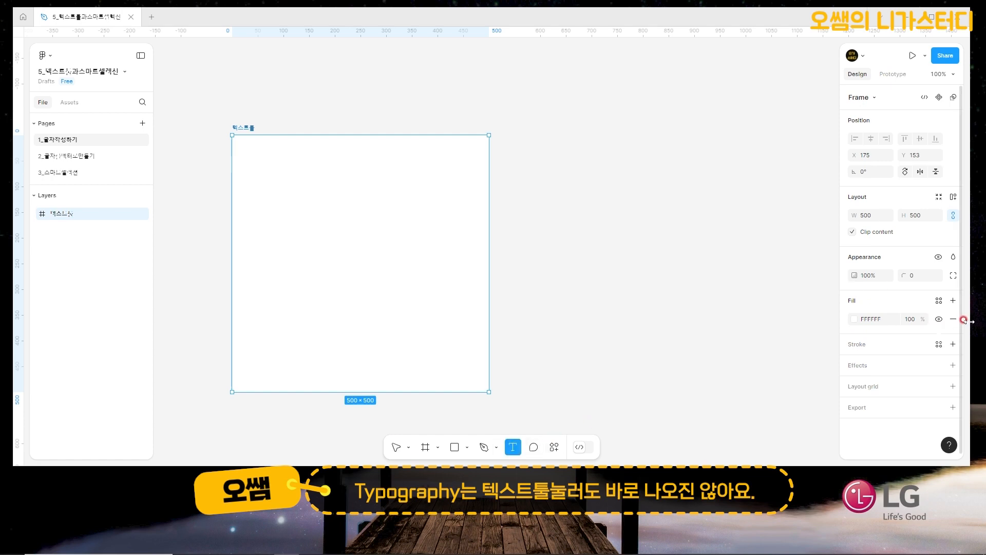
click(278, 185)
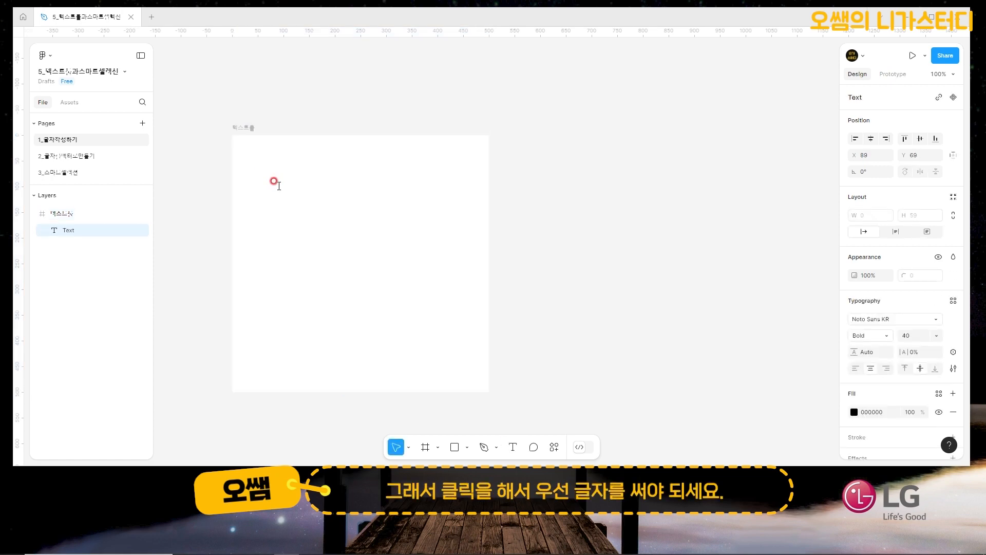
text(오)
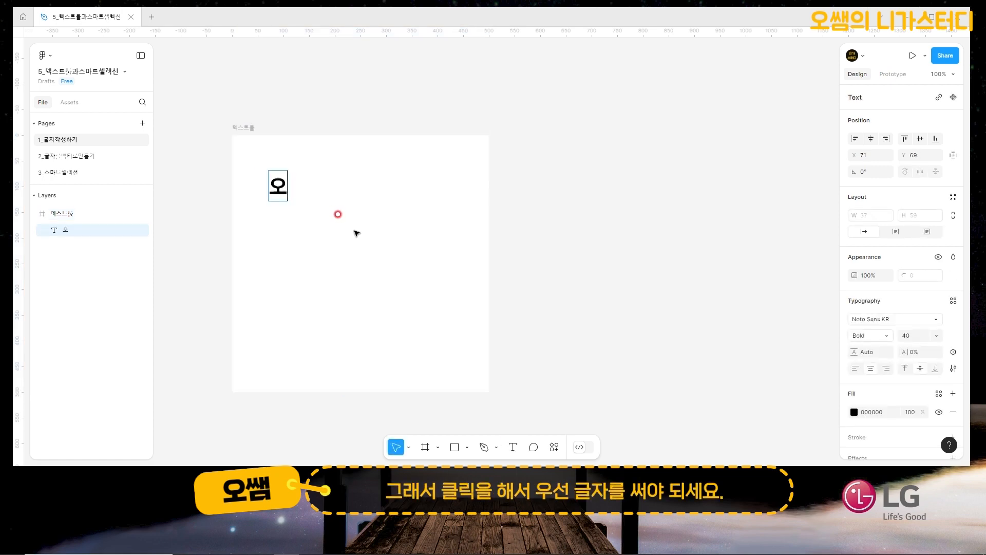
text(쌤의)
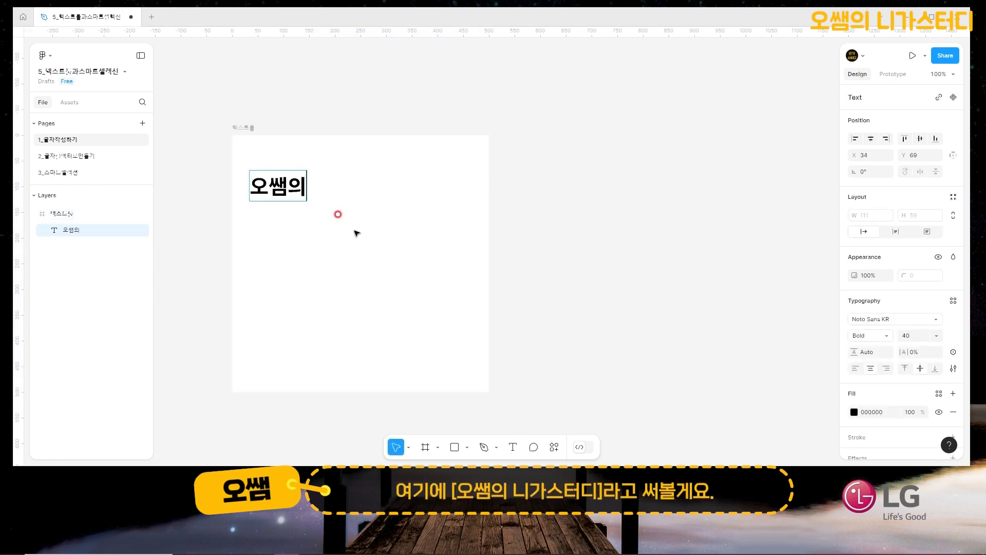
text( 니가스터디)
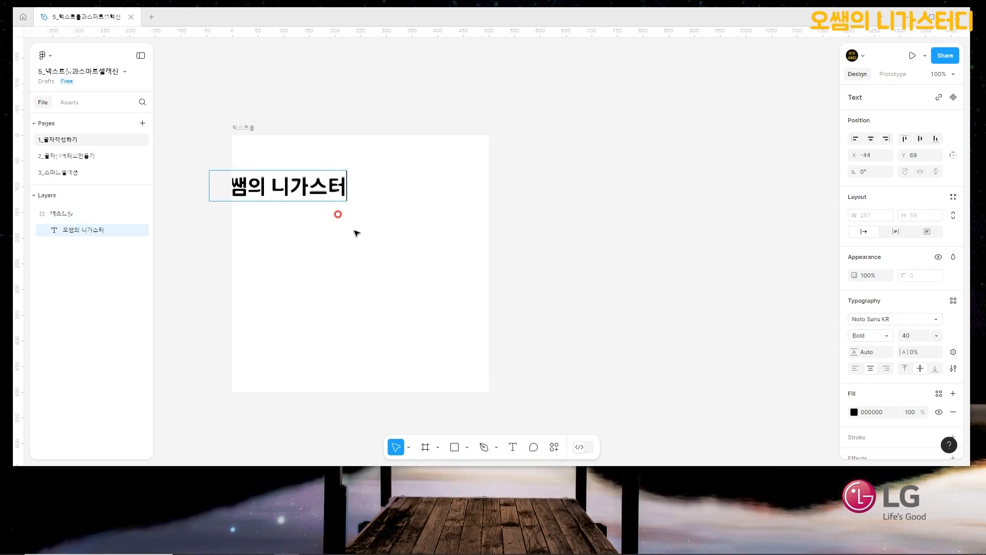
key(Escape)
drag(306, 187, 380, 183)
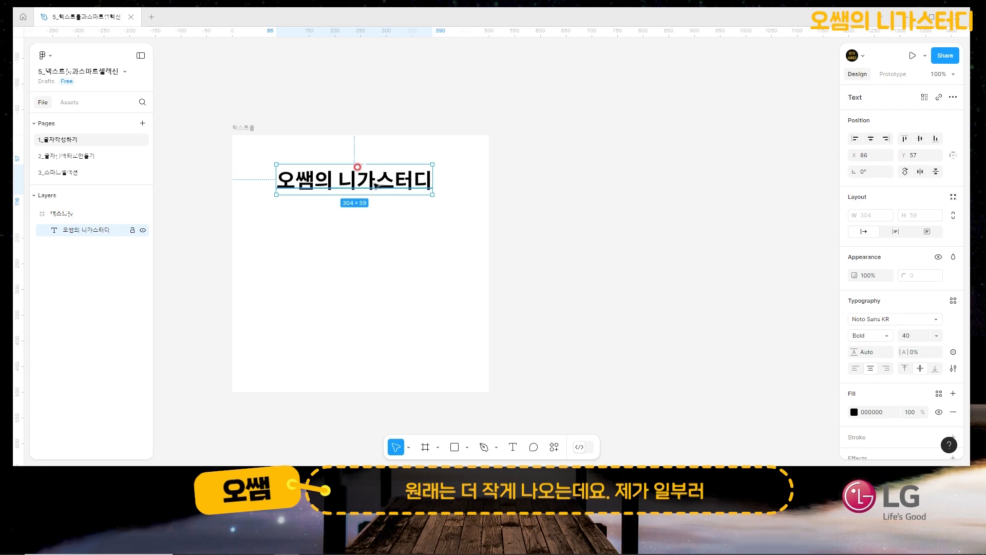
Choose Noto Sans KR from the font list for the title text
click(909, 335)
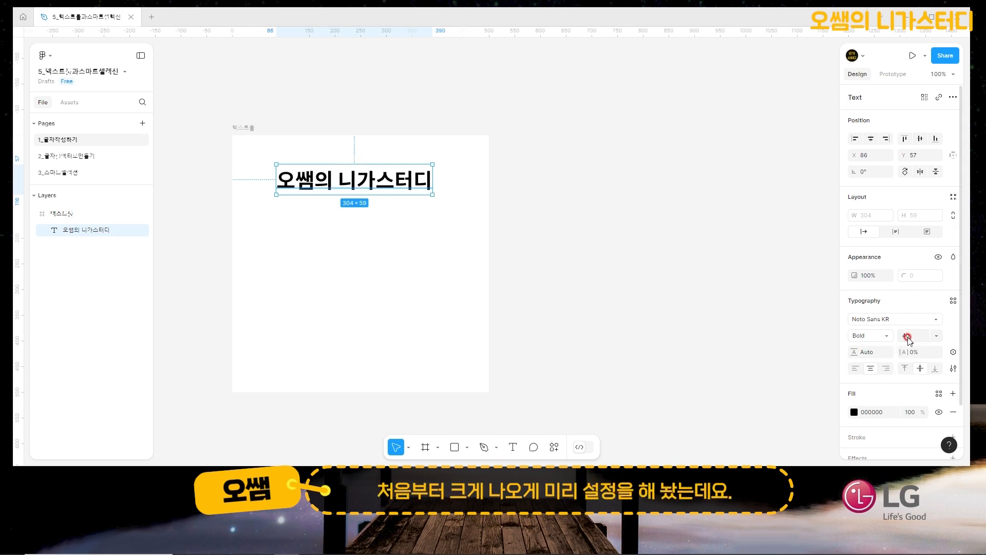
click(896, 320)
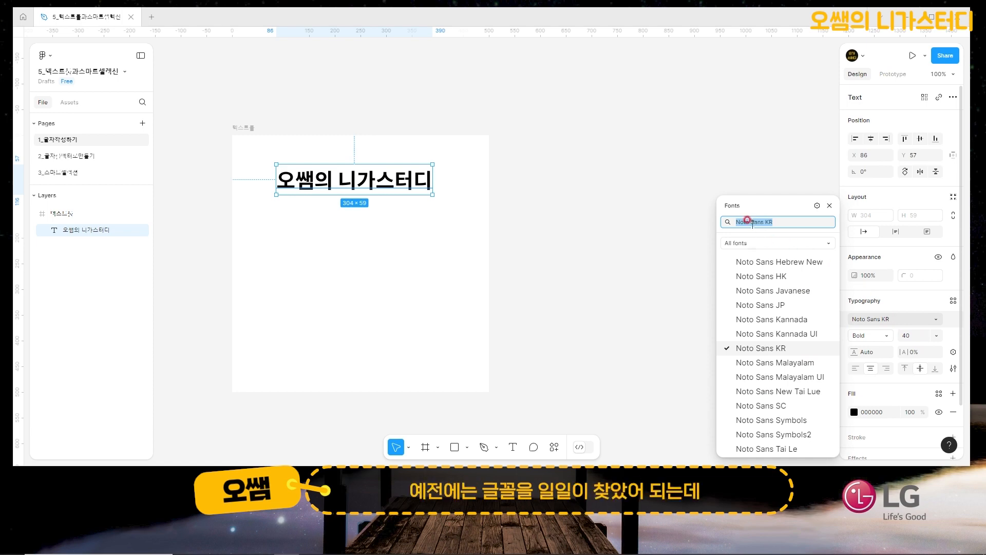
click(728, 222)
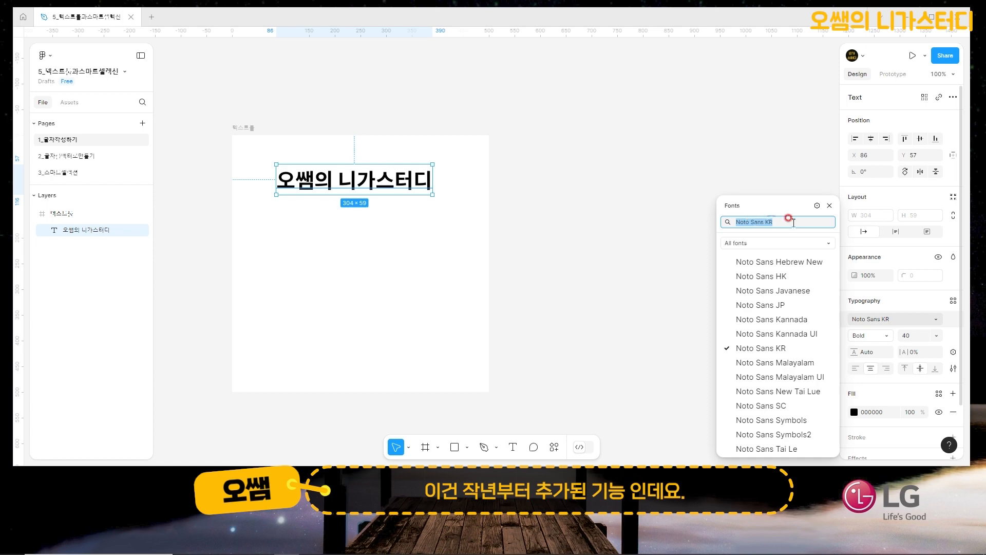
click(777, 220)
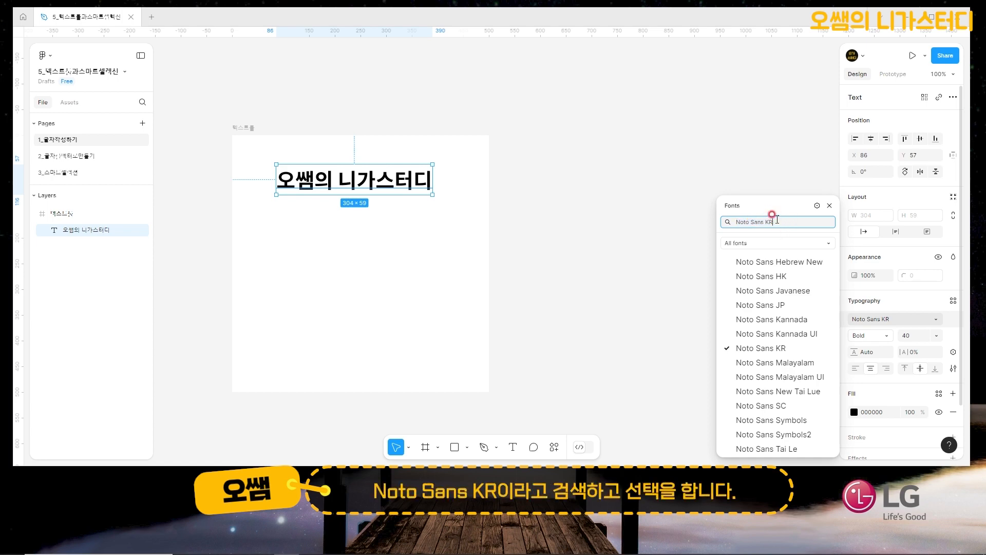
click(759, 349)
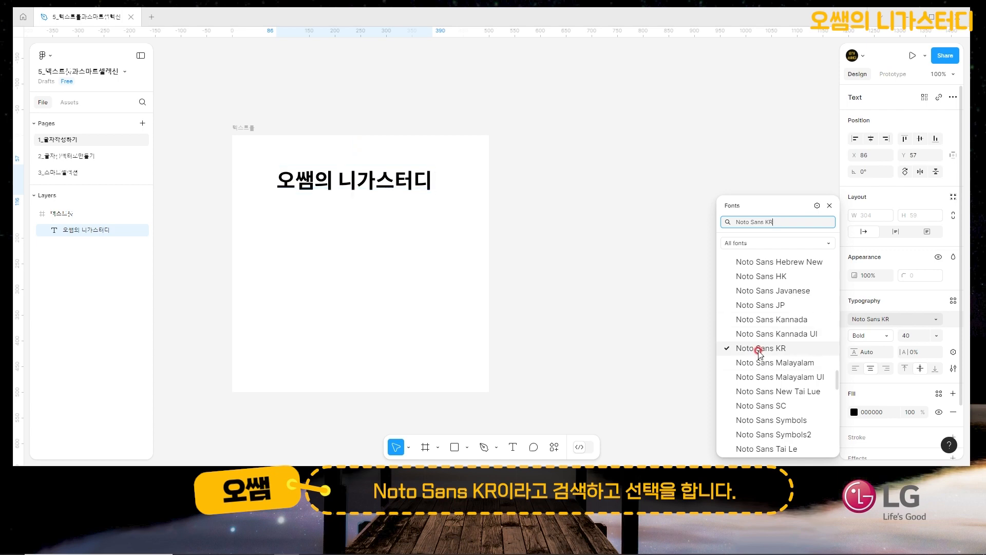
Try the Regular weight on the title text and set it back to Bold
click(875, 338)
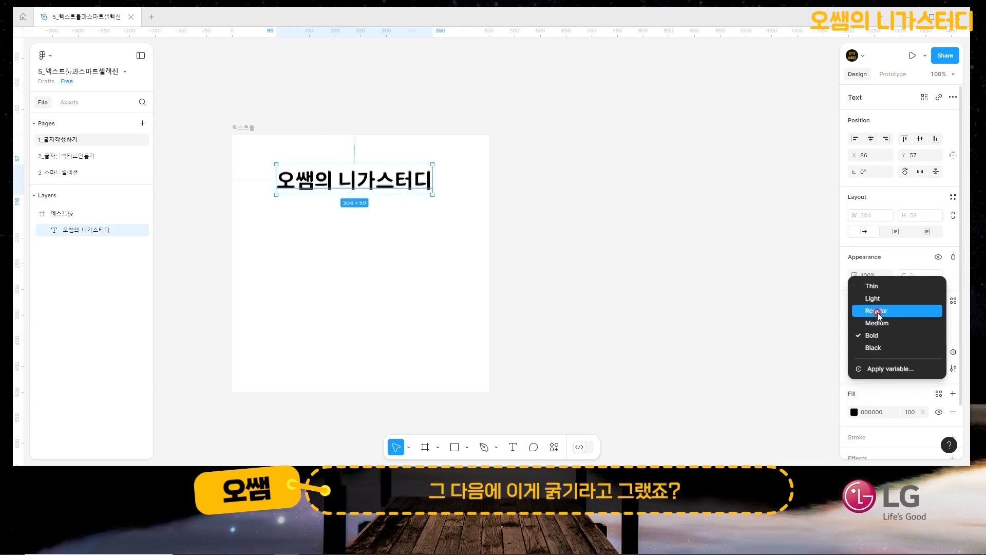
click(875, 311)
click(871, 339)
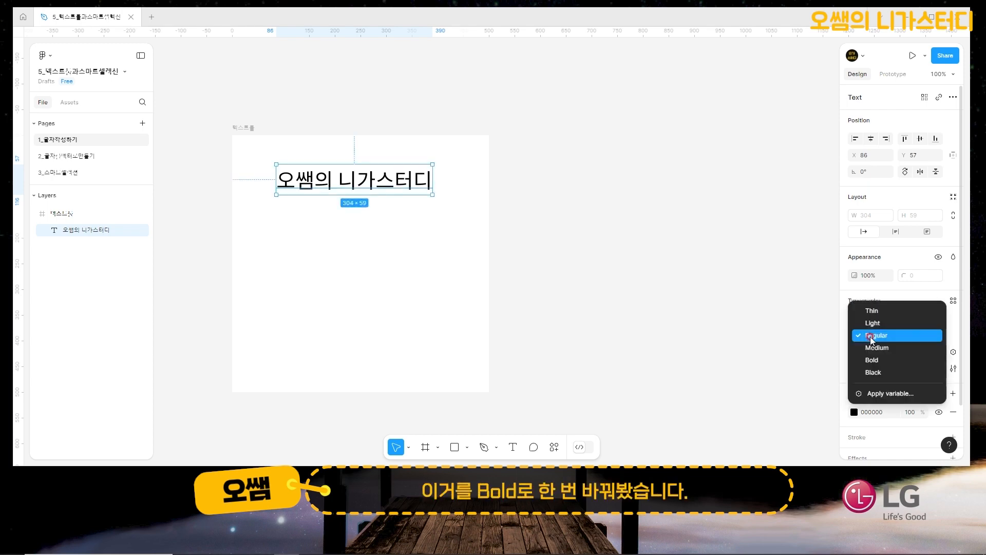
click(872, 360)
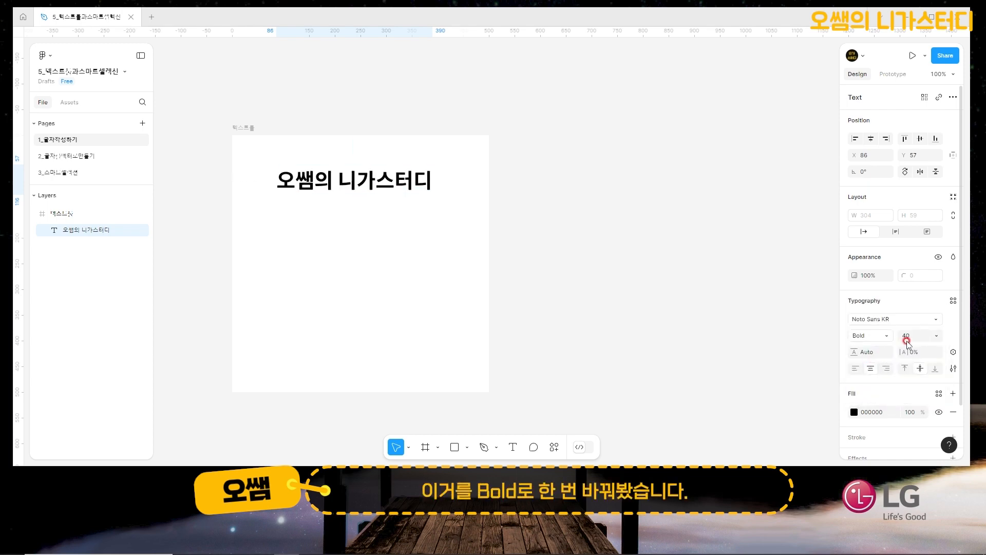
Try a font size of 30 on the title text and restore it to 40
click(925, 336)
mouse_move(908, 336)
mouse_down()
mouse_move(899, 336)
mouse_move(909, 337)
mouse_up()
text(30)
key(Return)
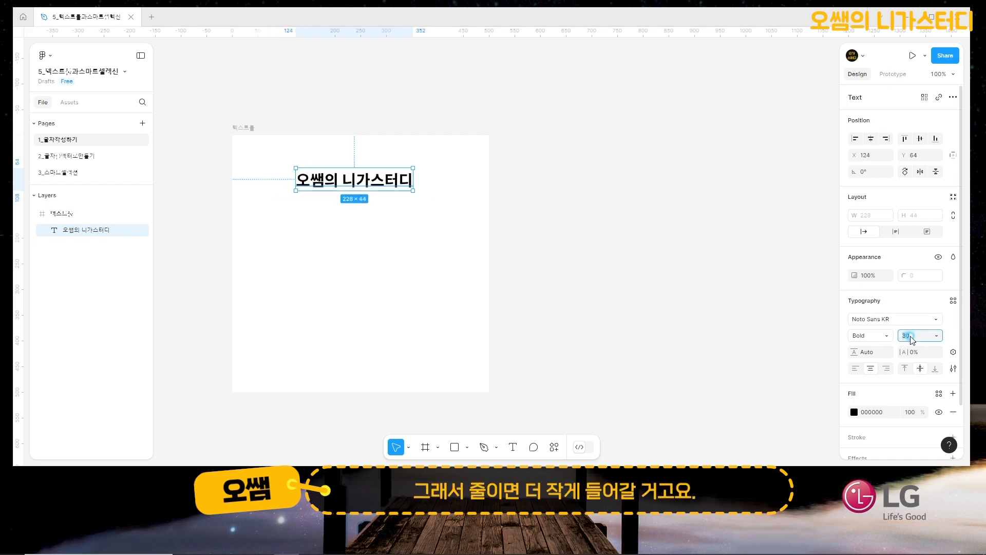
text(40)
key(Return)
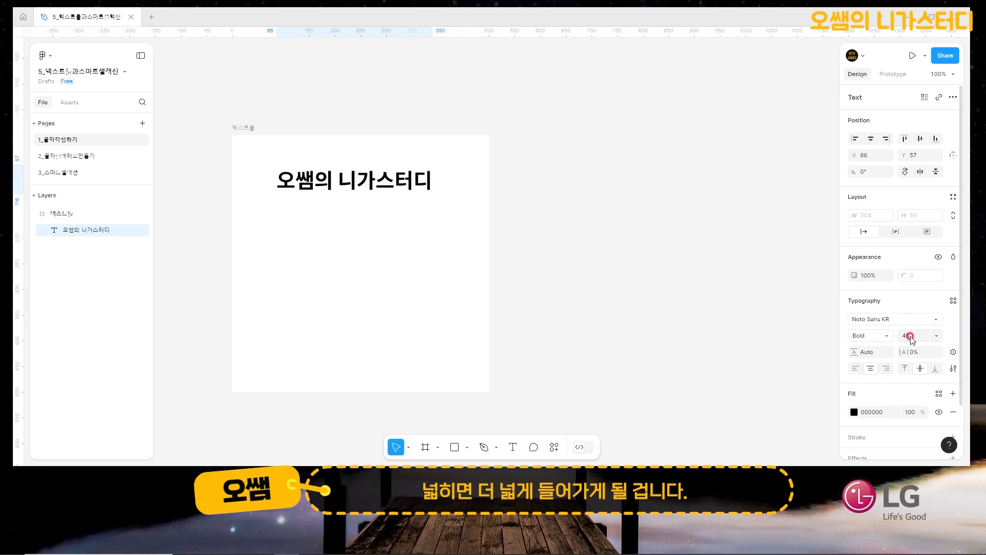
Move the title text to about X 48, Y 48 in the frame and align it left and top
drag(411, 185, 390, 180)
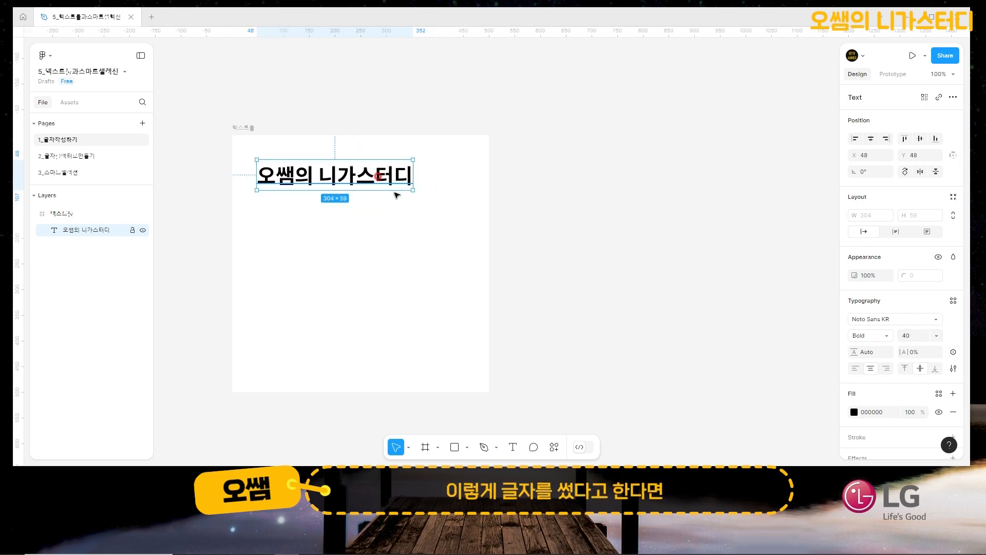
click(395, 450)
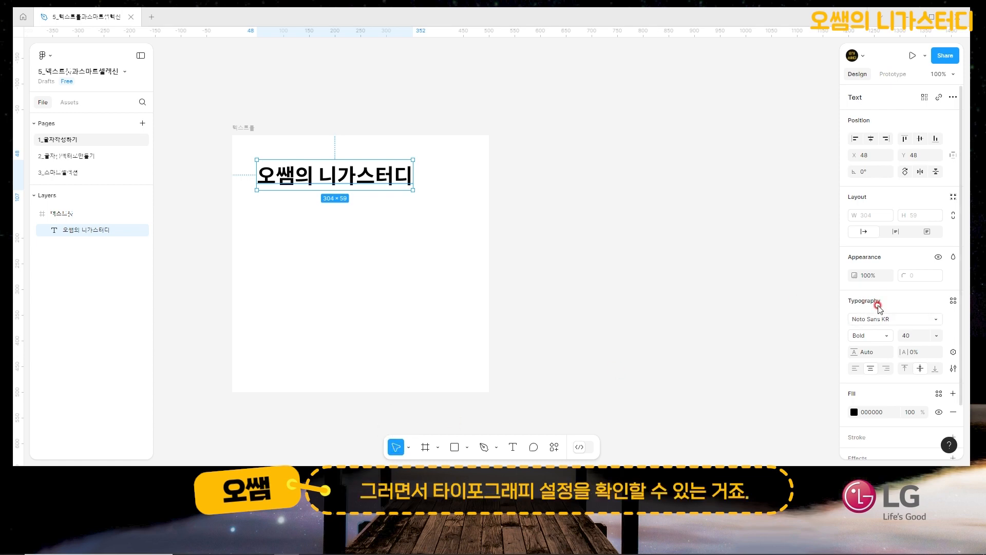
click(855, 368)
click(905, 368)
Set the title text's letter spacing to 10%
click(866, 353)
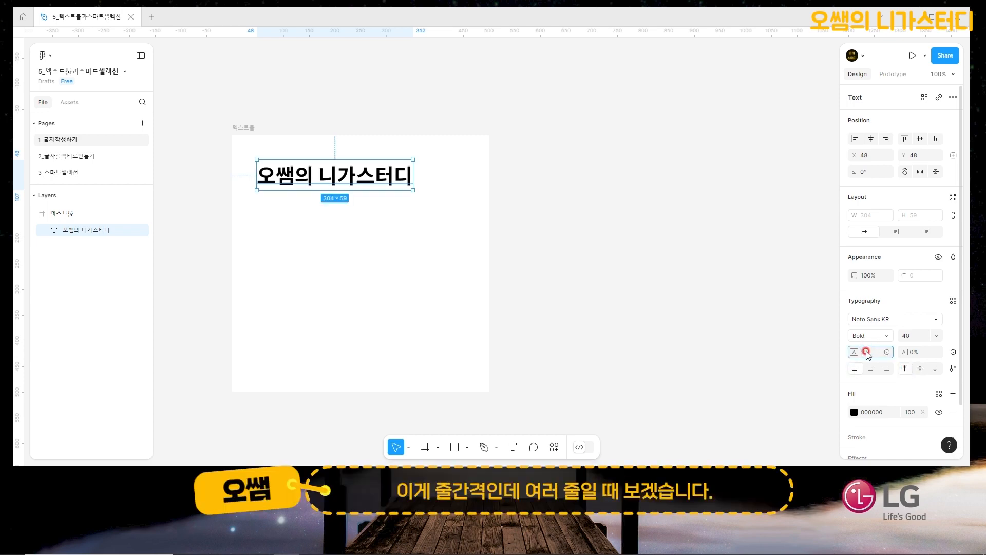
click(922, 353)
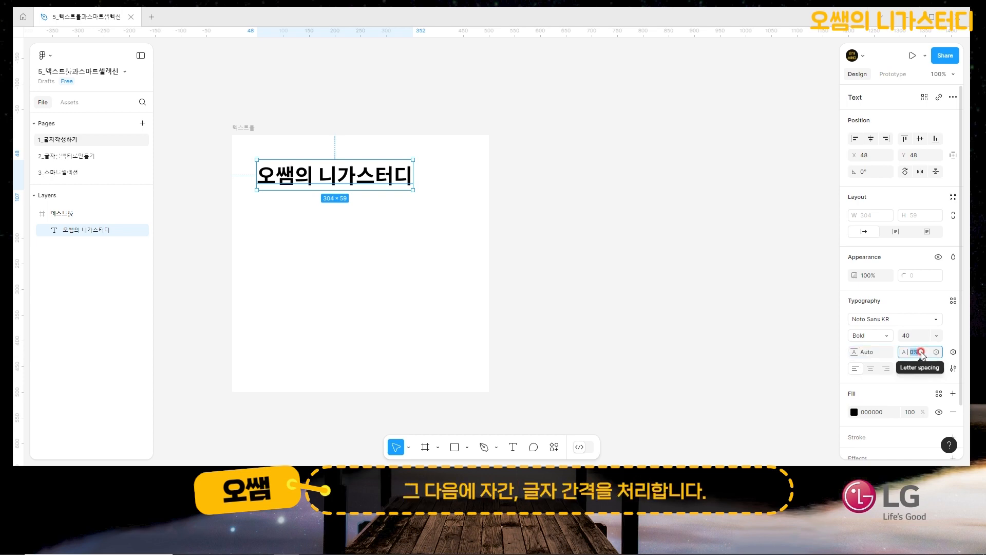
text(10)
key(Return)
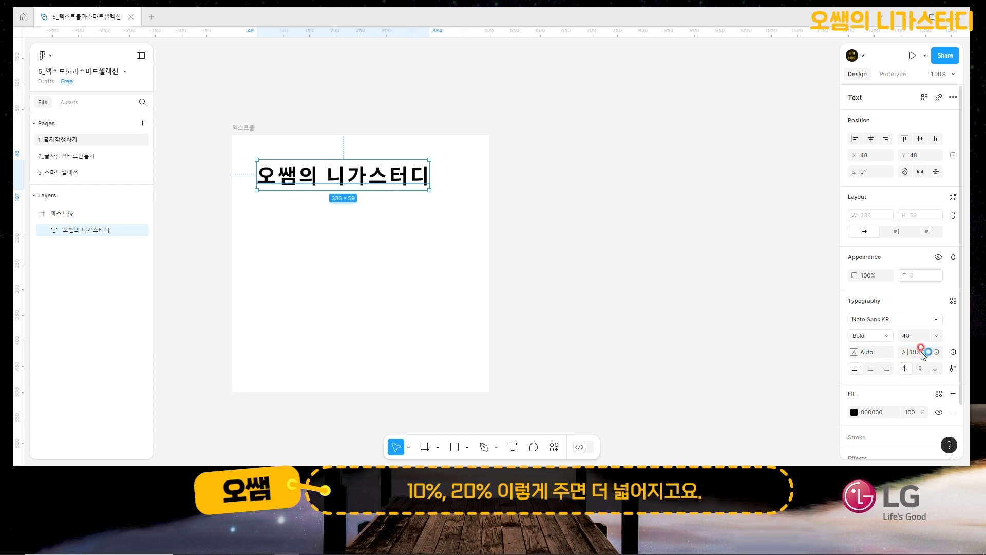
Try a letter spacing of 20% on the title text and set it back to 0%
click(921, 352)
key(Return)
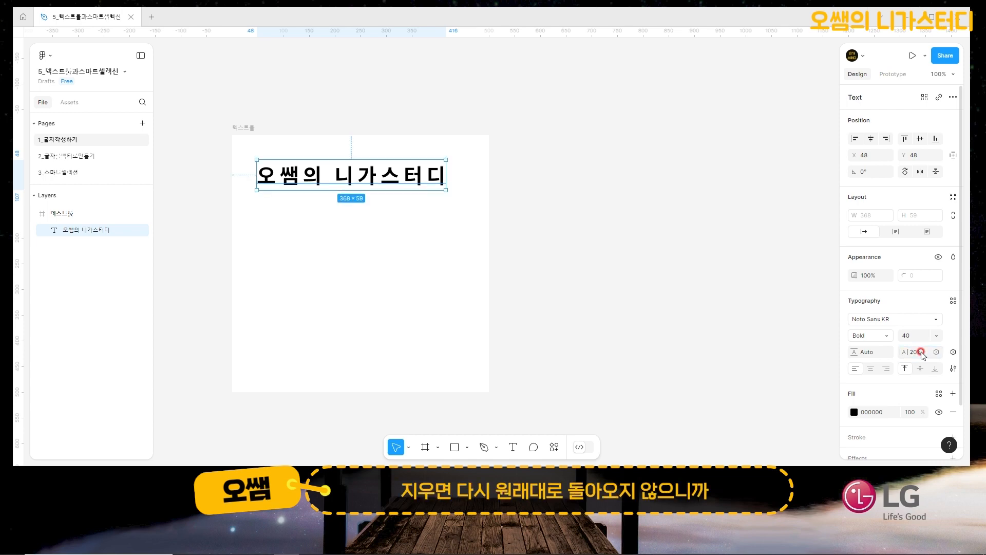
click(922, 352)
key(Return)
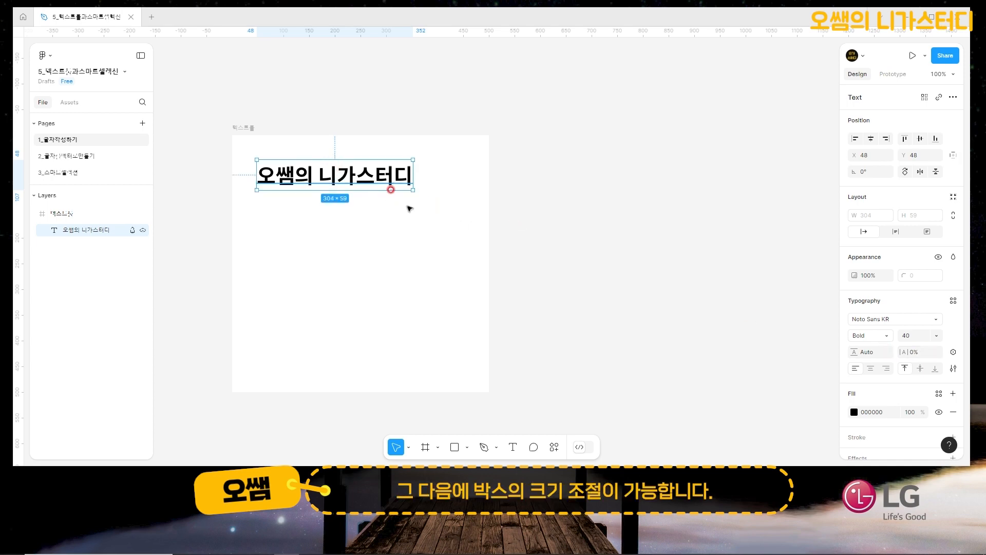
Enlarge the title's text box to about 383 × 120 and try center and right text alignment in it
drag(410, 188, 453, 221)
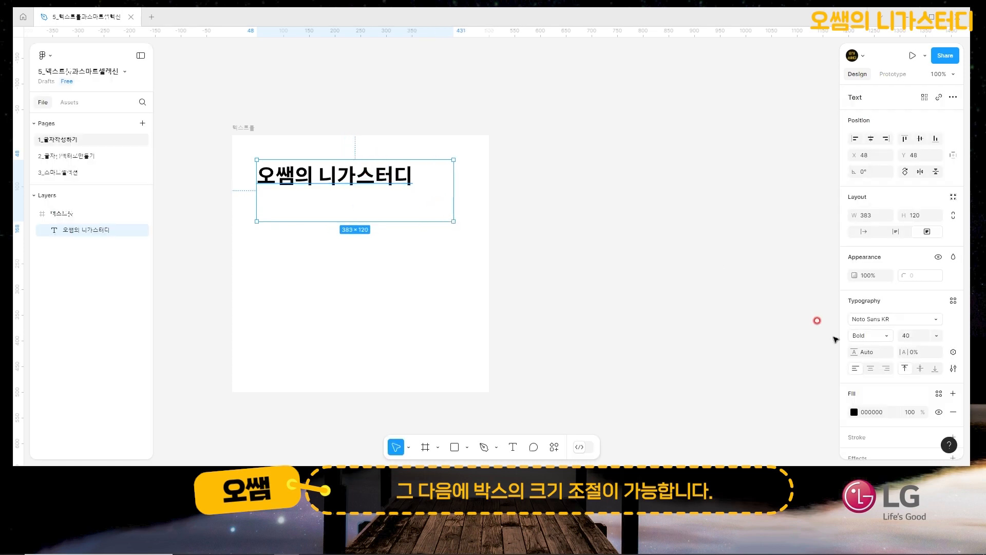
click(872, 369)
click(887, 369)
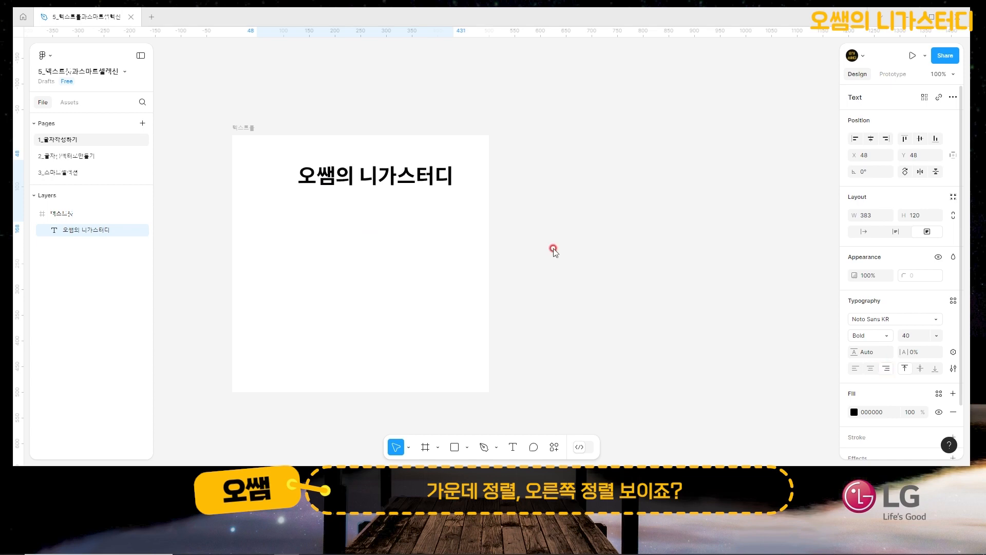
Center the title text horizontally and vertically in its box and set the box to auto width
click(873, 368)
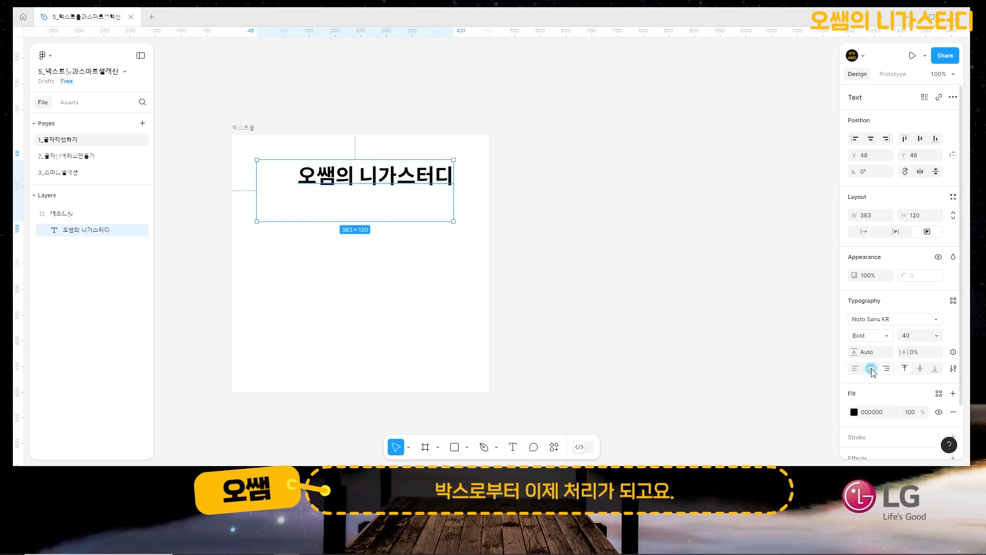
click(920, 369)
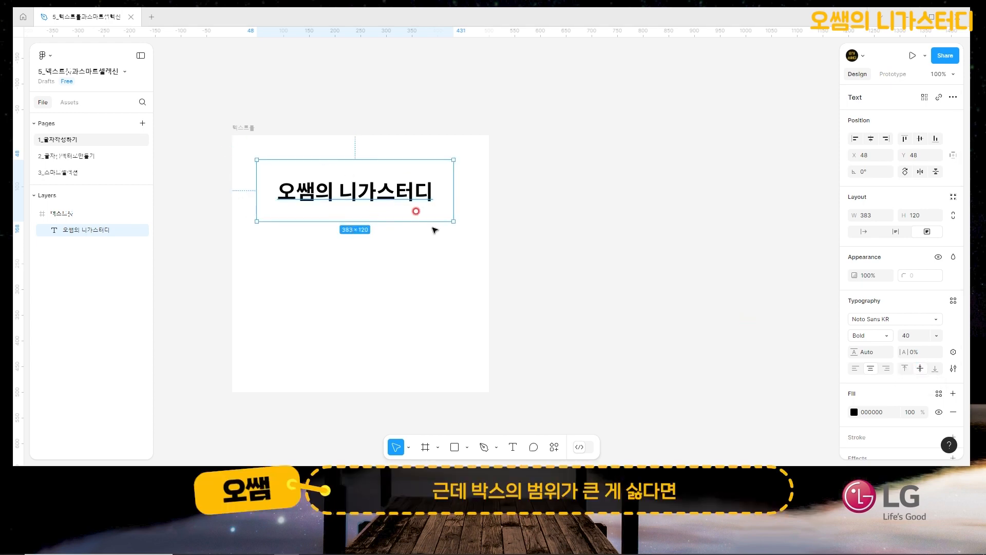
click(865, 233)
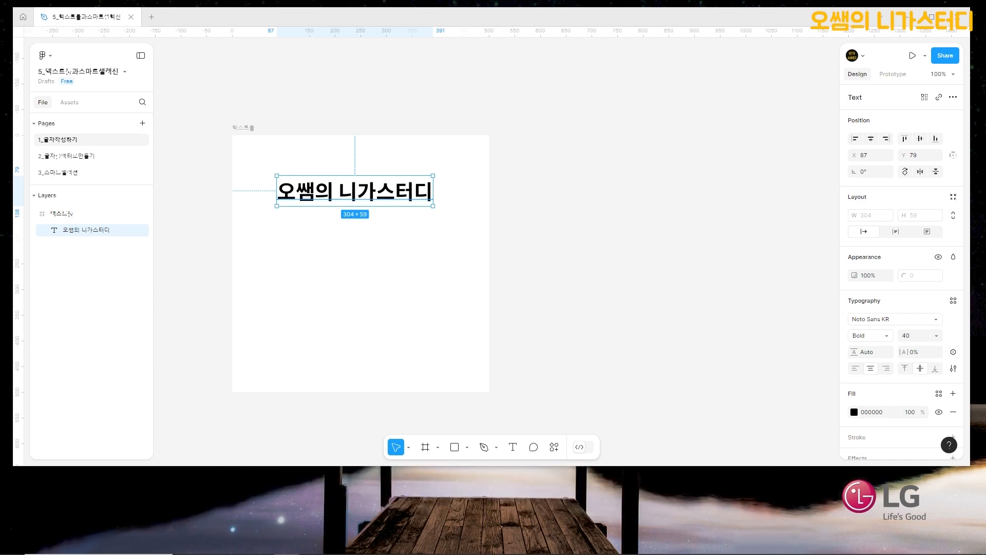
Draw a text box about 358 × 221 below the title in the frame
click(315, 255)
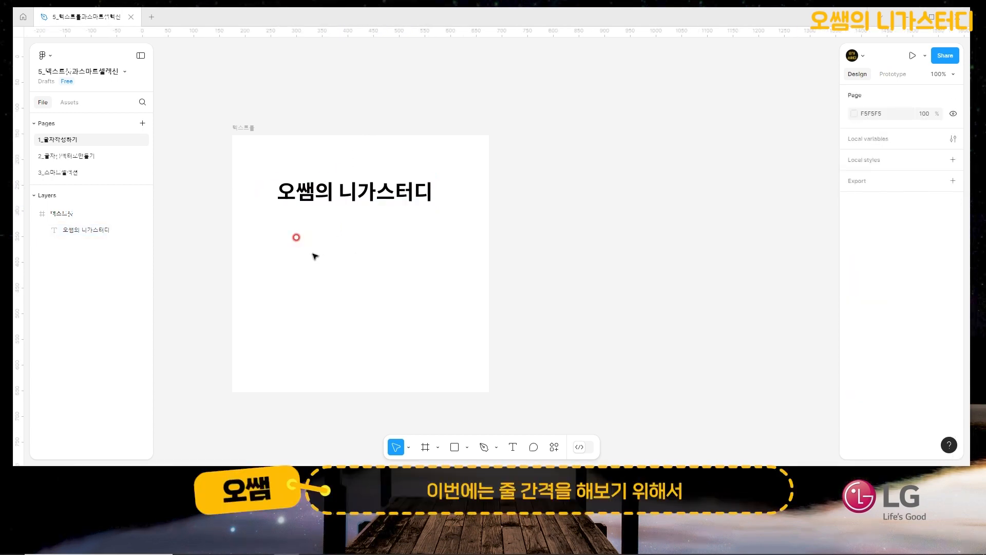
click(512, 447)
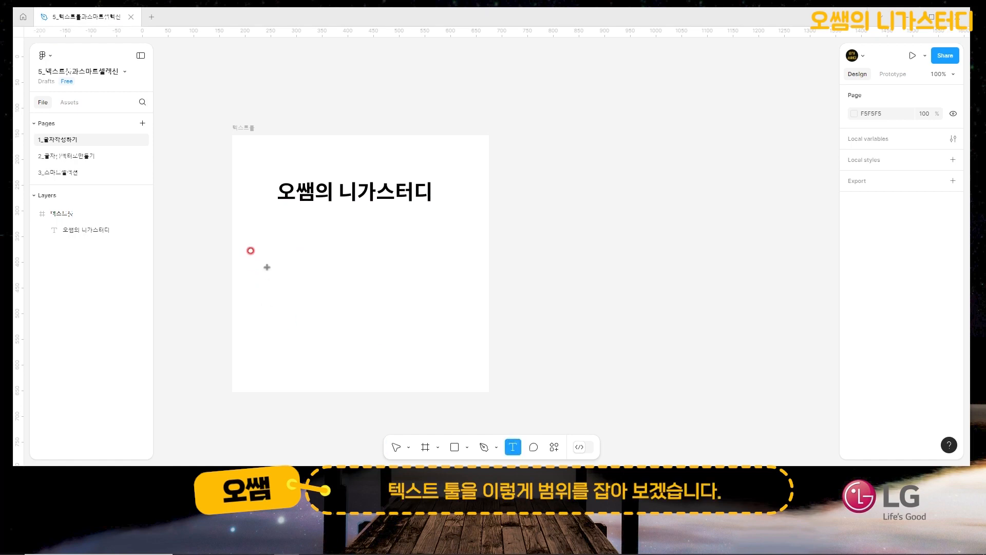
drag(266, 250, 450, 364)
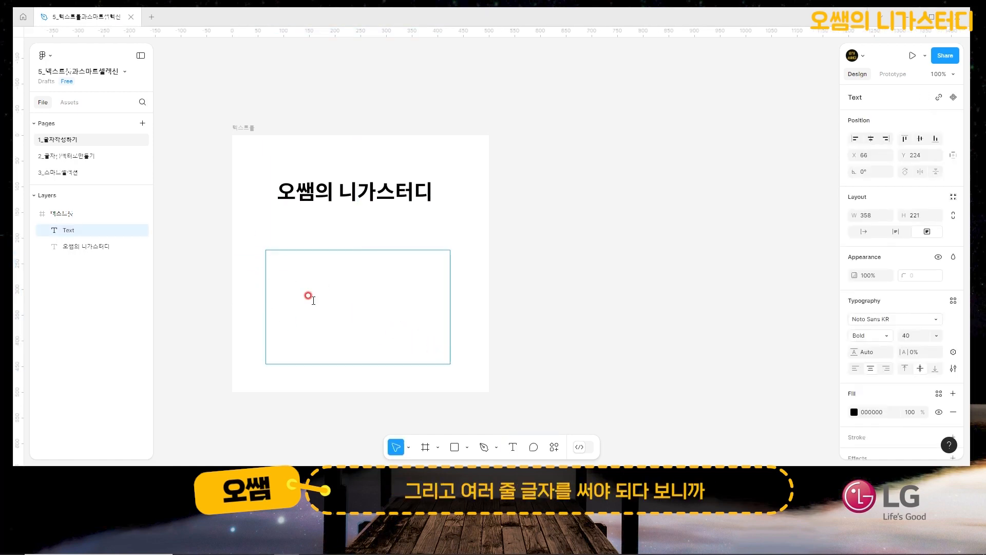
Fill the new text box with placeholder text auto-generated to fit by the Lorem Ipsum plugin
click(555, 446)
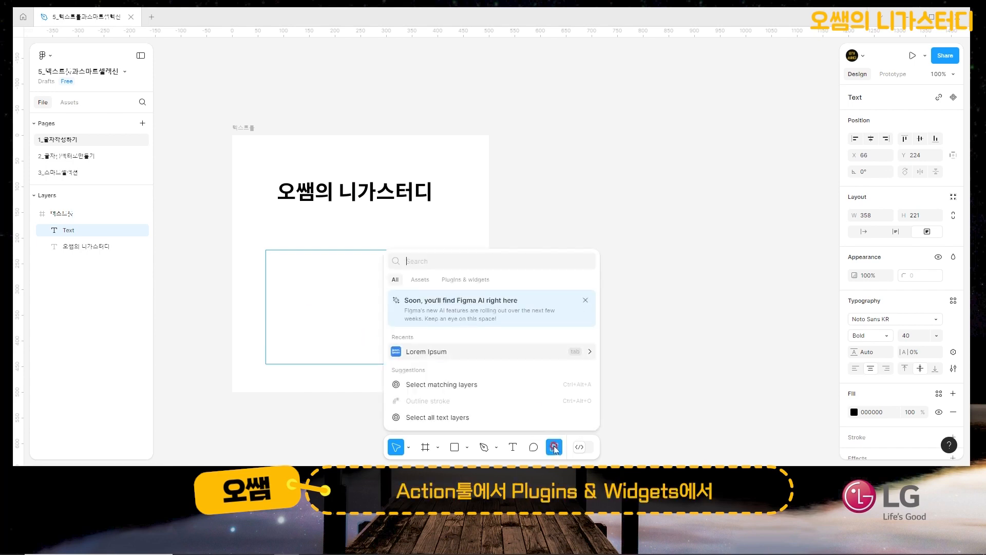
click(461, 279)
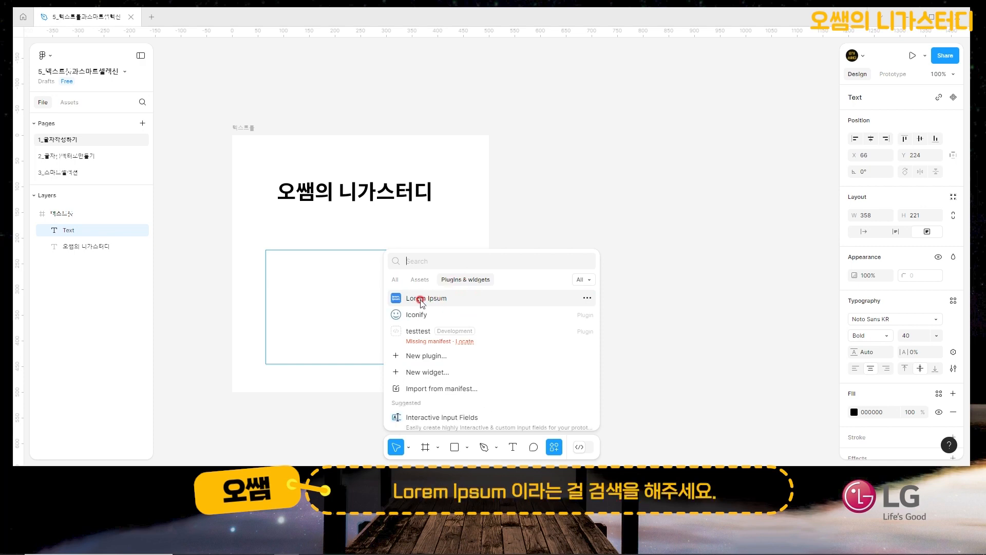
click(411, 259)
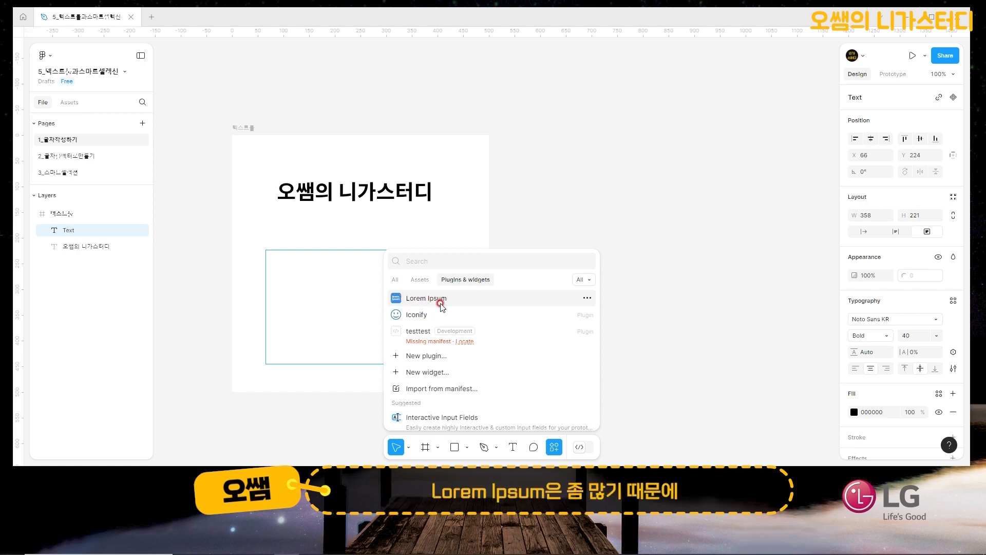
click(399, 297)
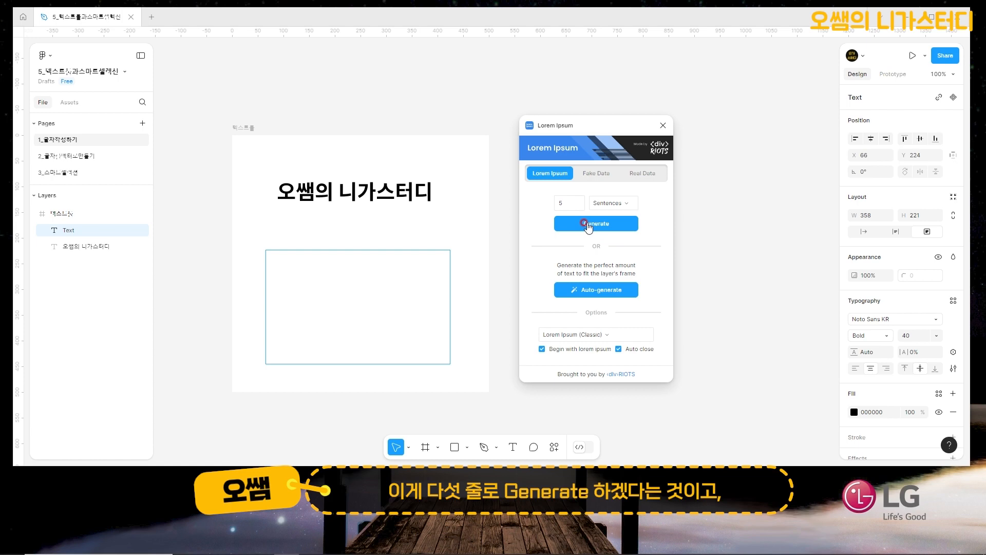
click(596, 290)
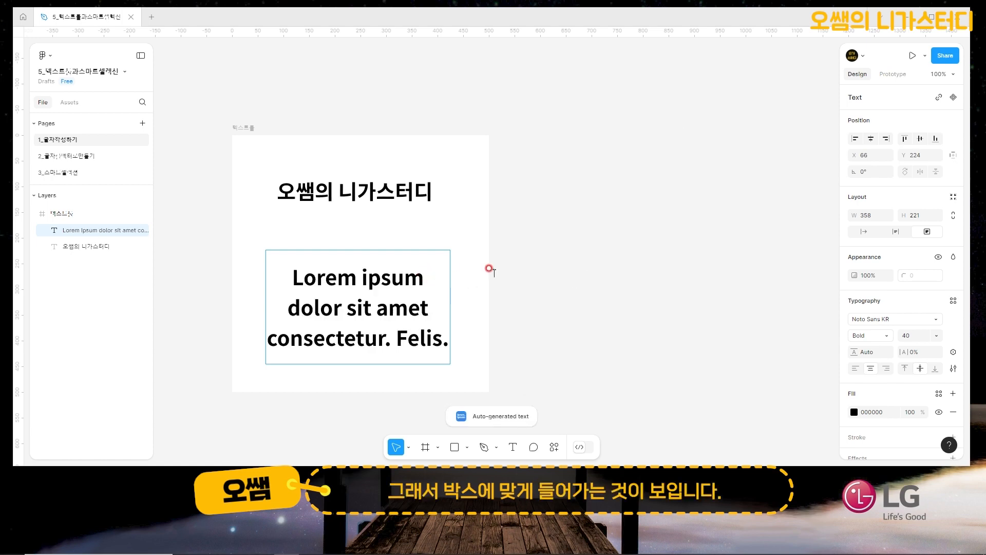
Set the placeholder text's font size to 24 and align it left and top in its box
click(352, 313)
click(903, 334)
text(24)
key(Return)
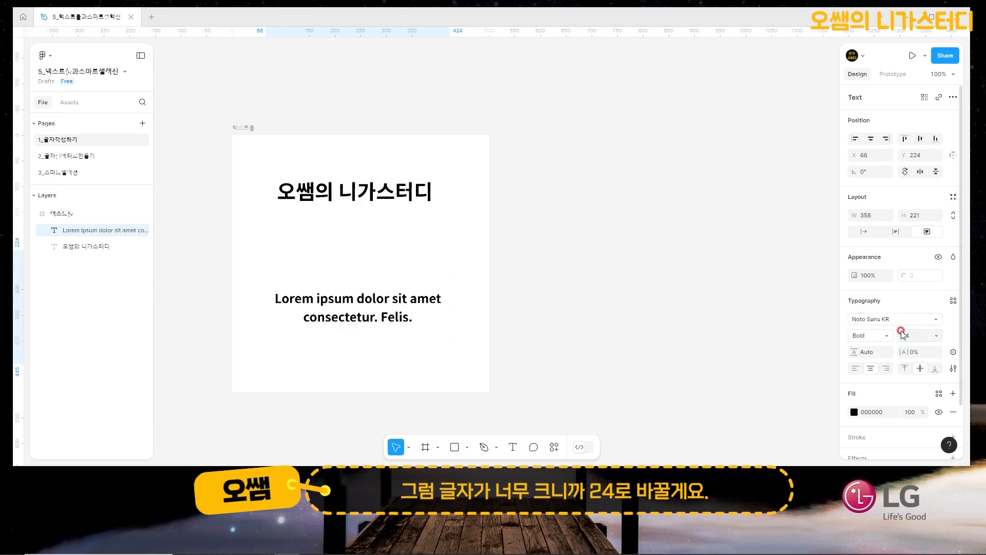
click(856, 369)
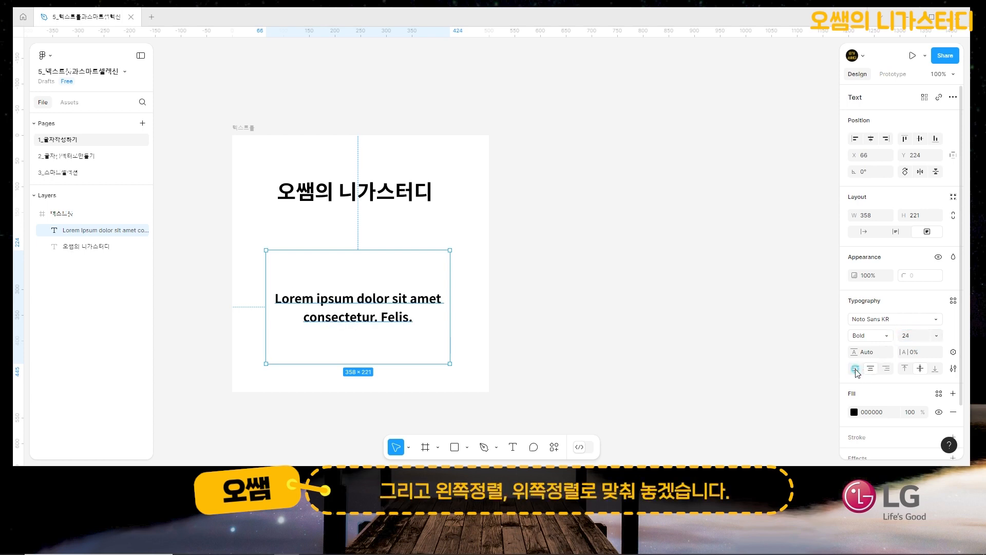
click(905, 369)
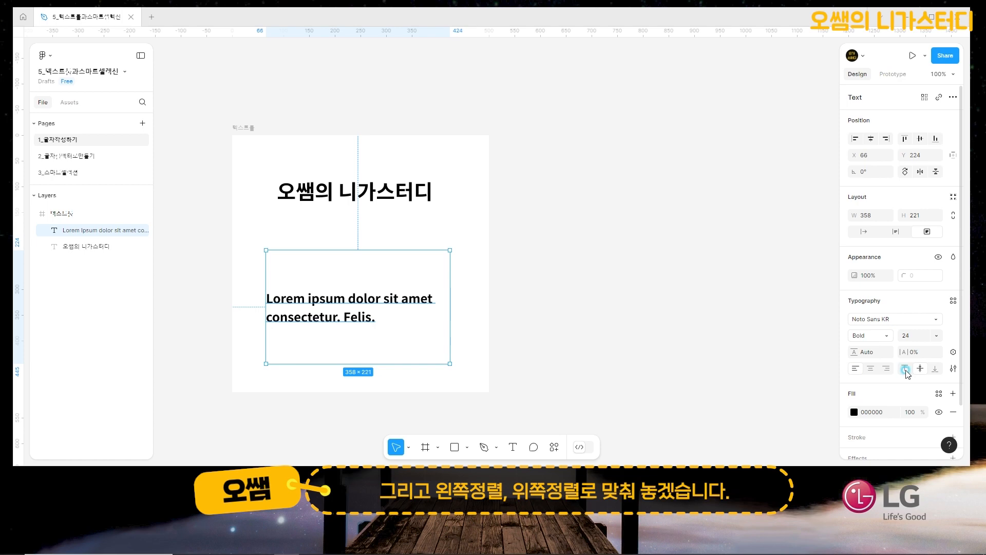
click(340, 256)
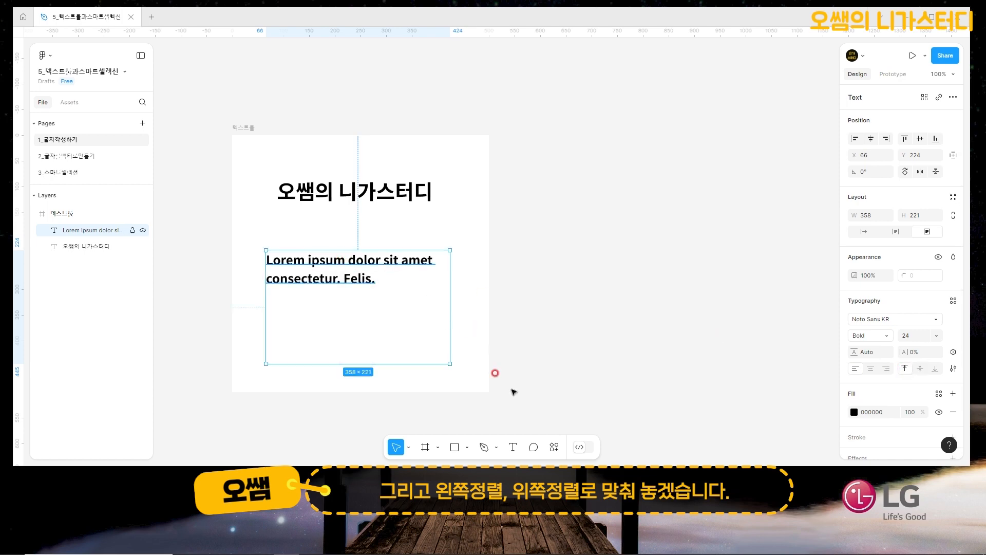
Auto-generate the placeholder text again with the Lorem Ipsum plugin so it fills the box at its smaller size
click(555, 449)
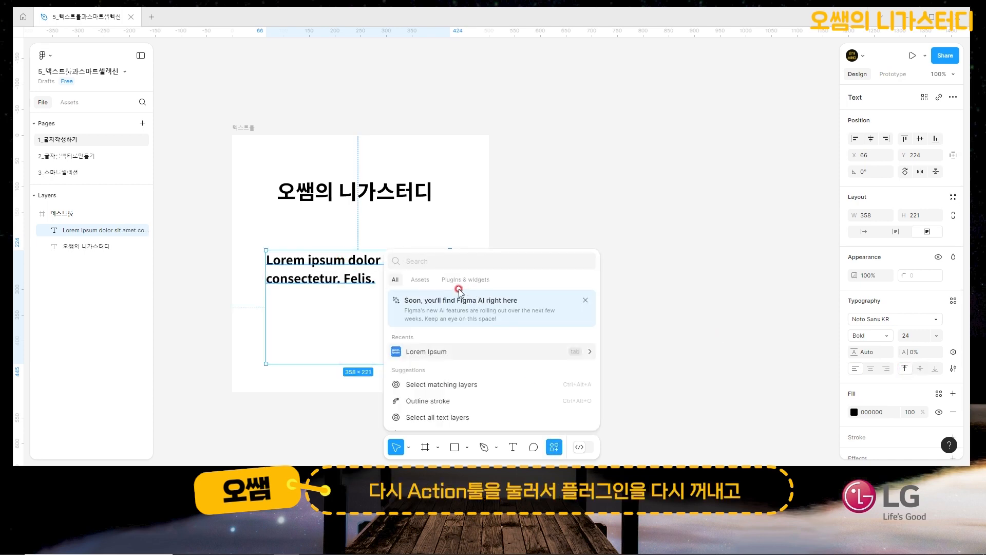
click(427, 351)
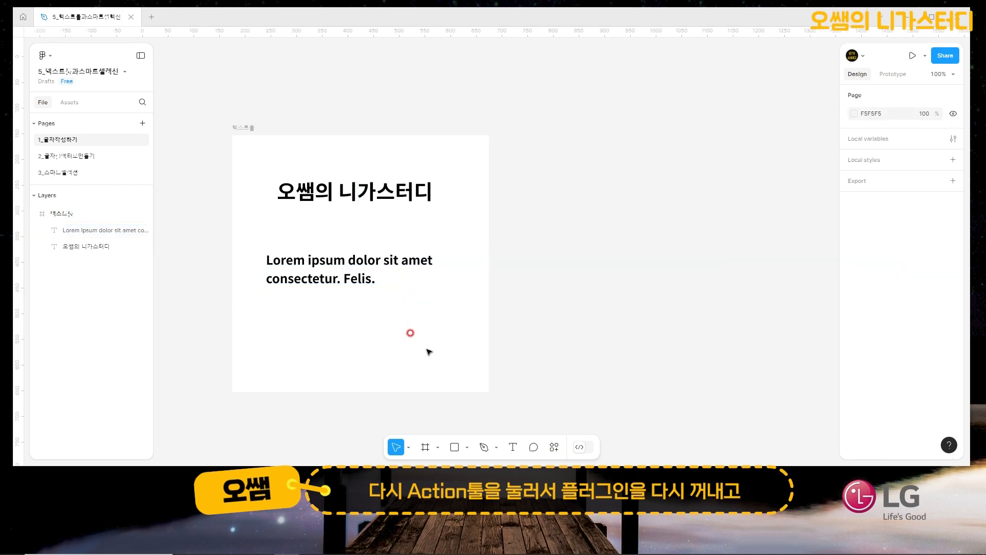
click(603, 289)
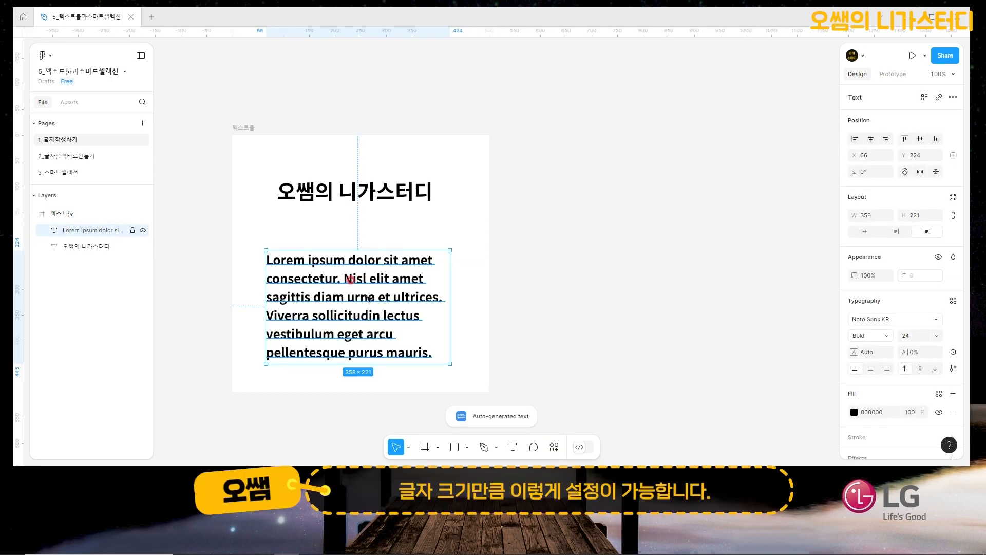
Try line heights of 24, 10 and 50 on the placeholder paragraph and restore it to Auto
click(867, 353)
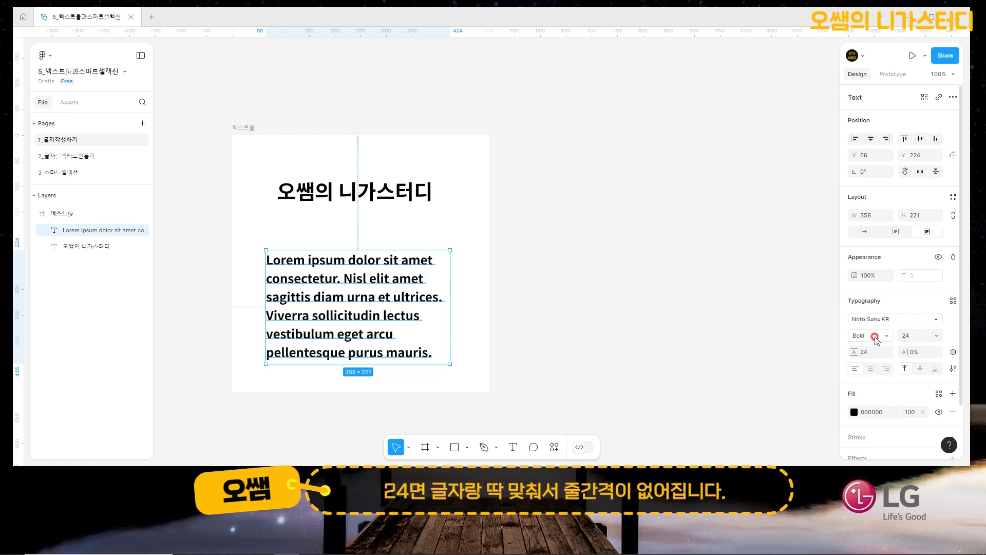
click(867, 352)
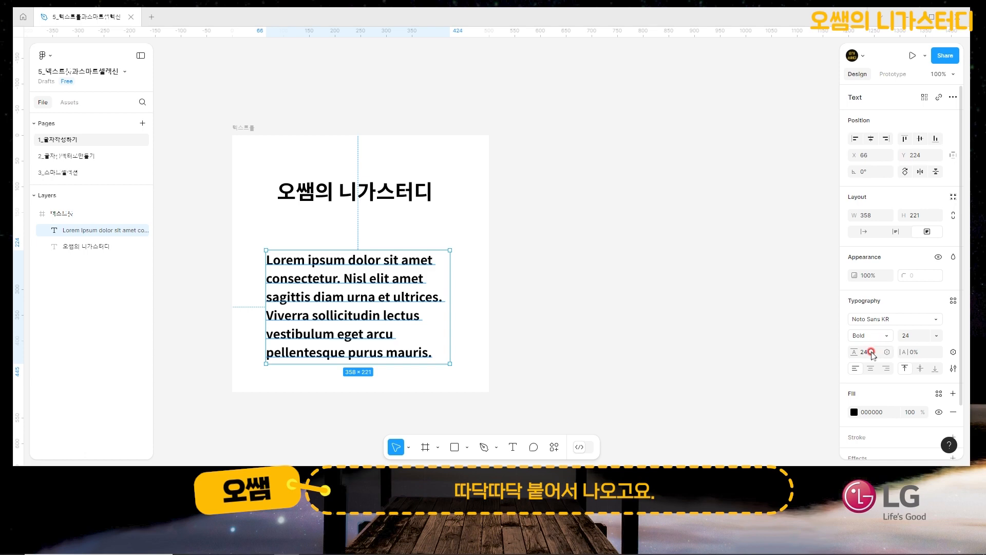
text(10)
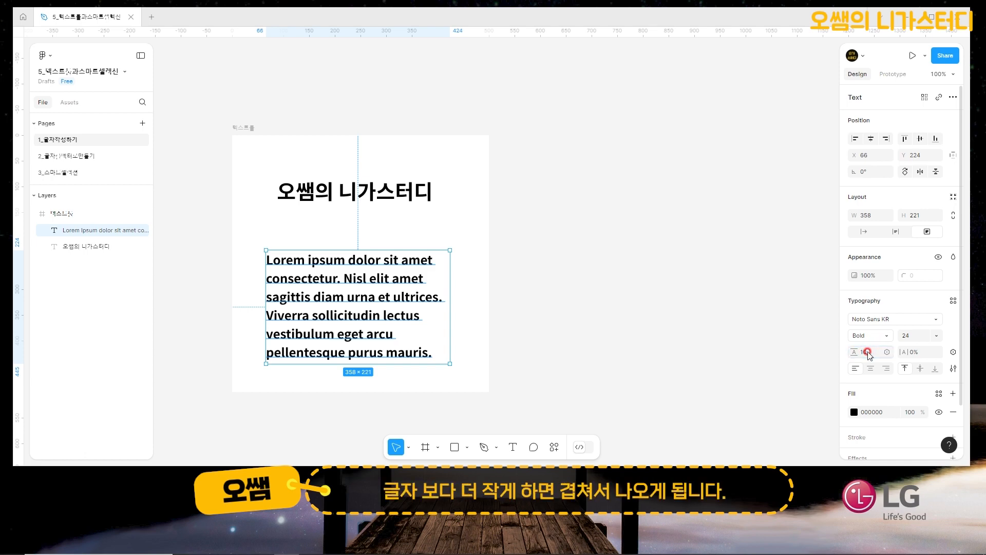
click(597, 264)
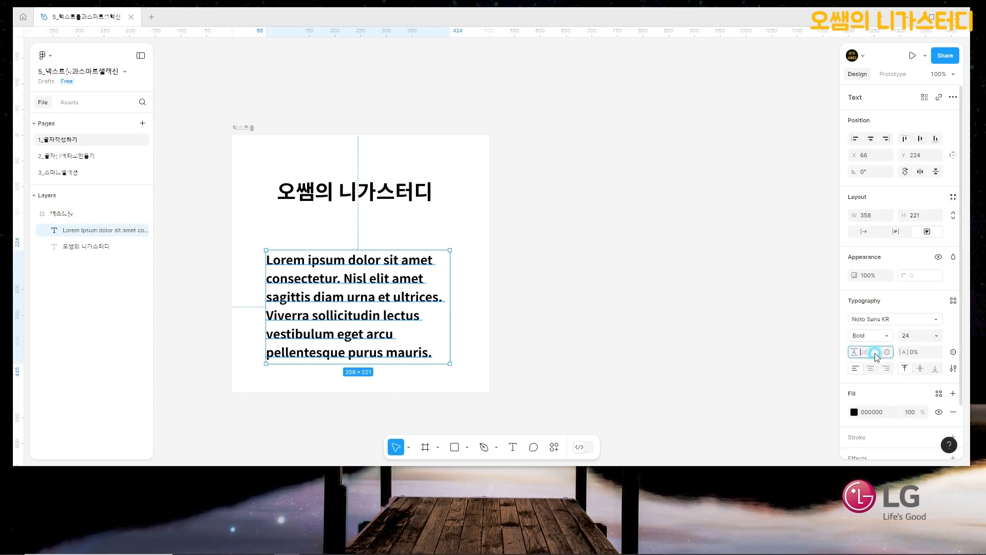
text(10)
key(Return)
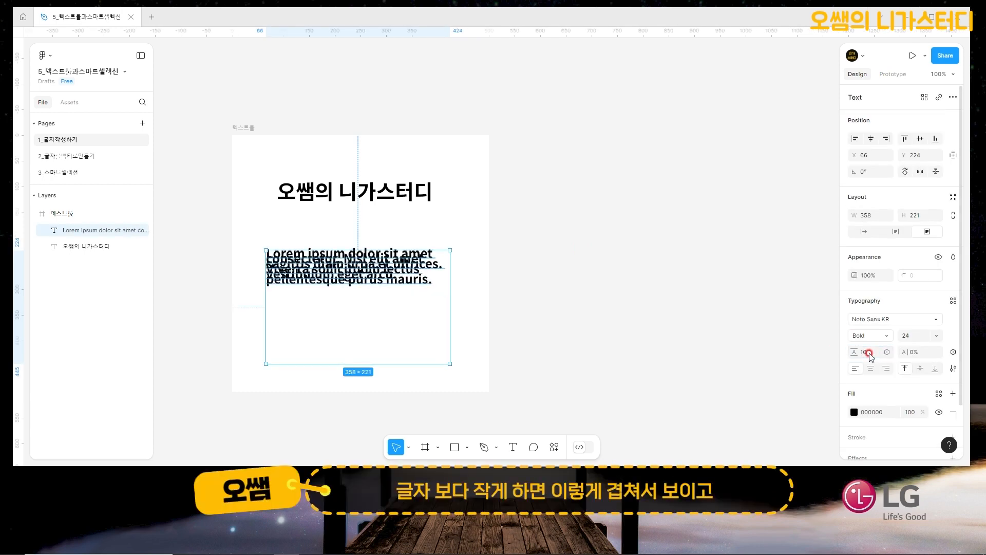
click(869, 353)
text(50)
key(Return)
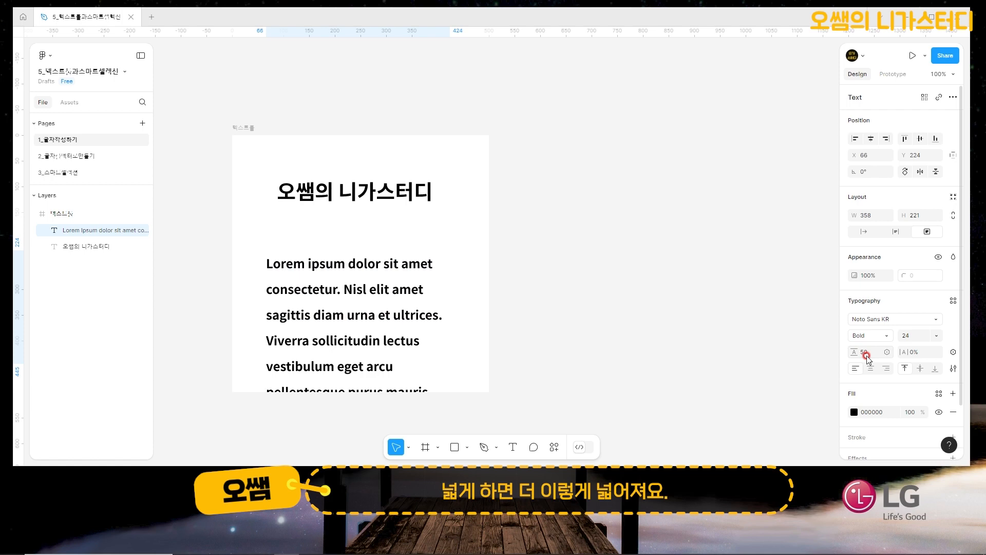
click(867, 356)
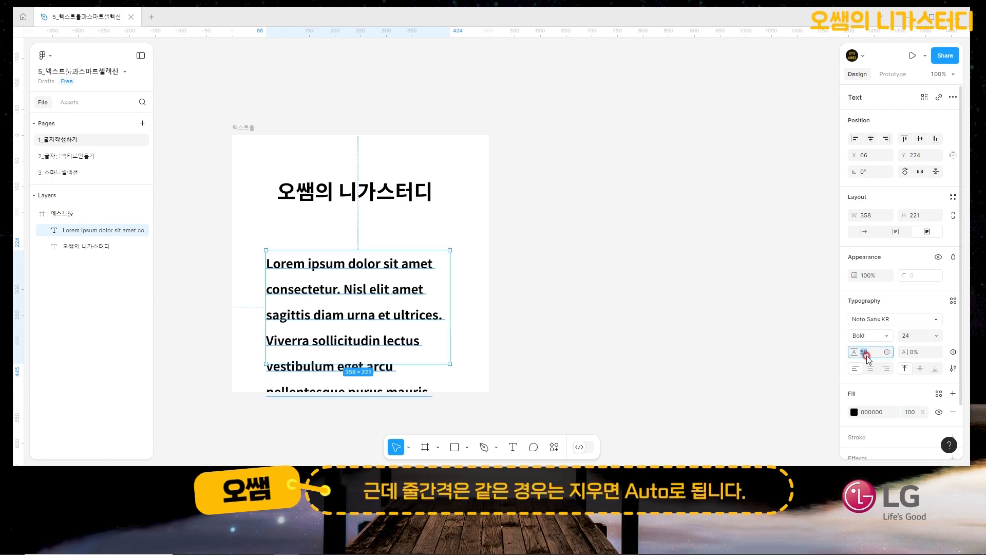
key(Return)
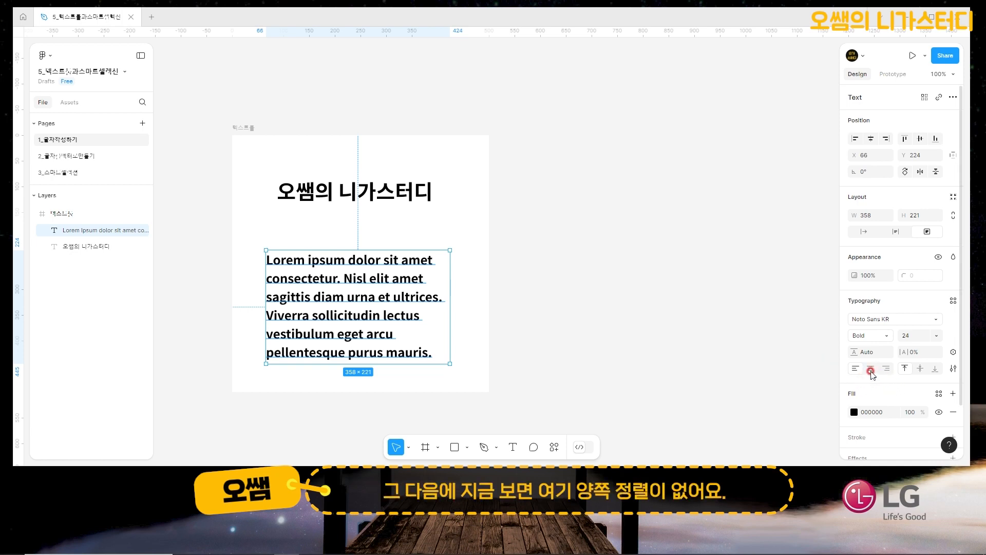
Justify the placeholder paragraph's text alignment through the type settings
click(953, 368)
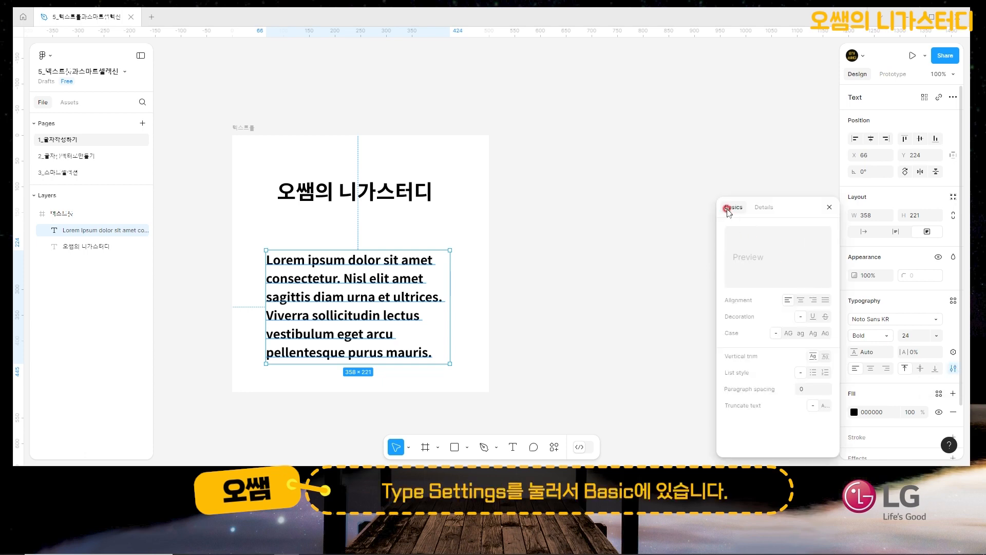
click(825, 302)
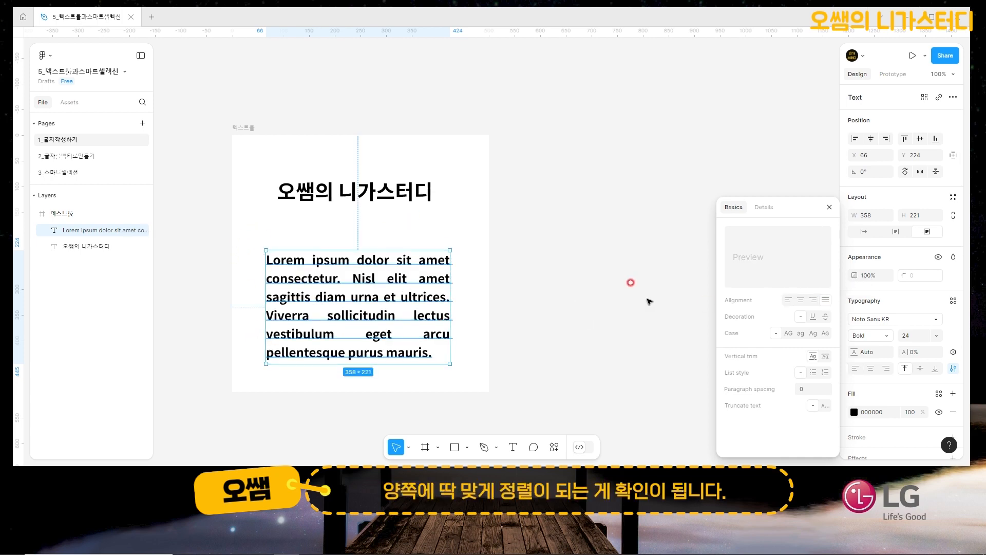
mouse_move(825, 303)
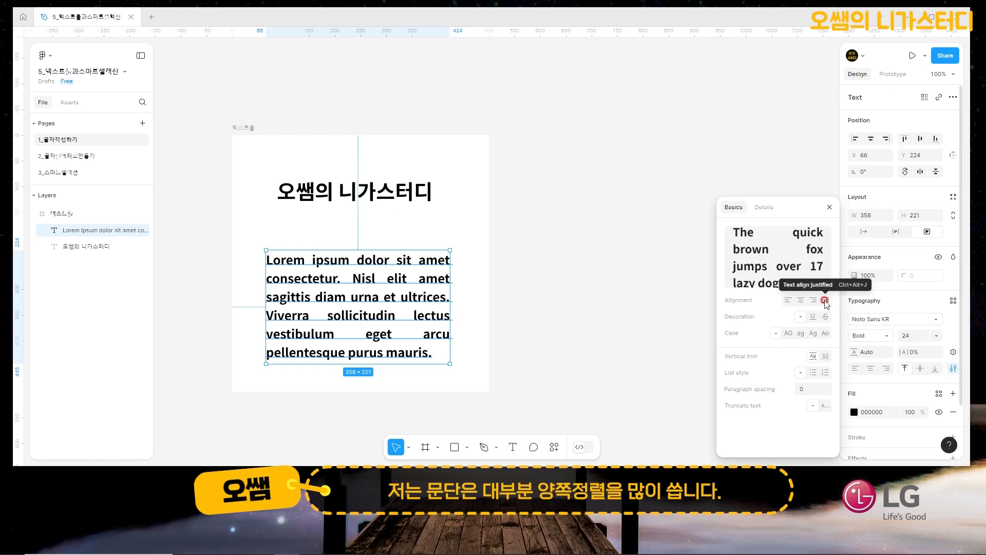
Compare the Details and Basics type settings available for the placeholder paragraph
click(764, 207)
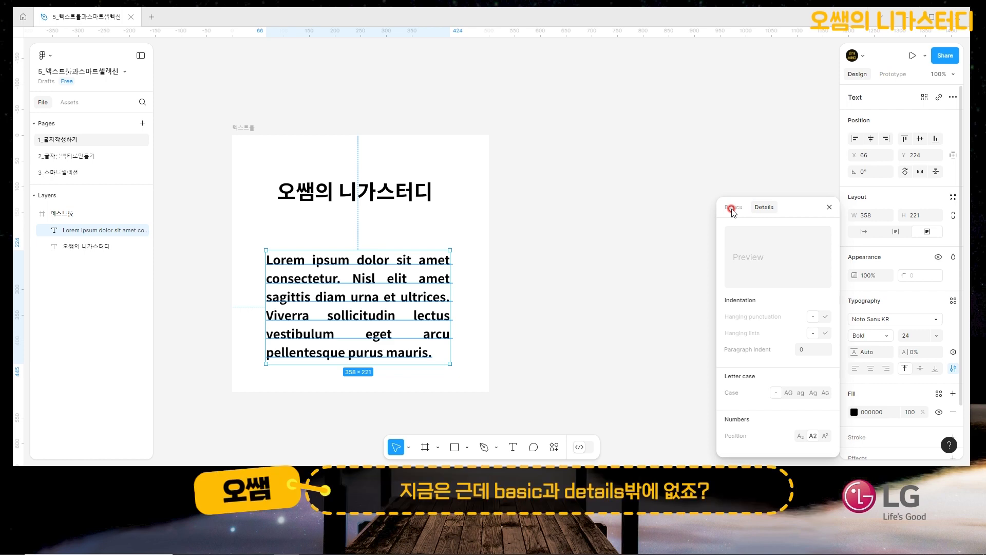
click(732, 209)
click(761, 207)
click(734, 208)
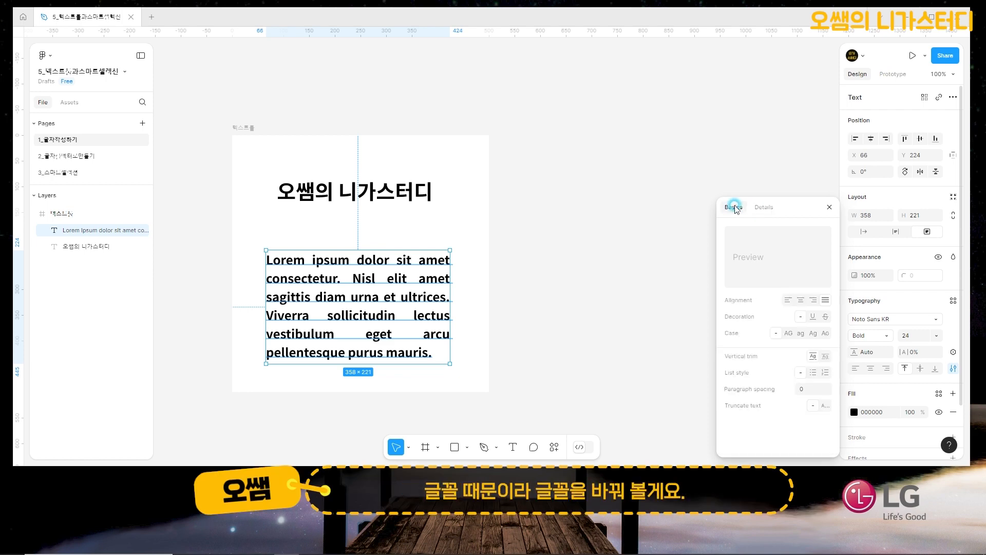
Change the placeholder paragraph's font to Inter
click(892, 320)
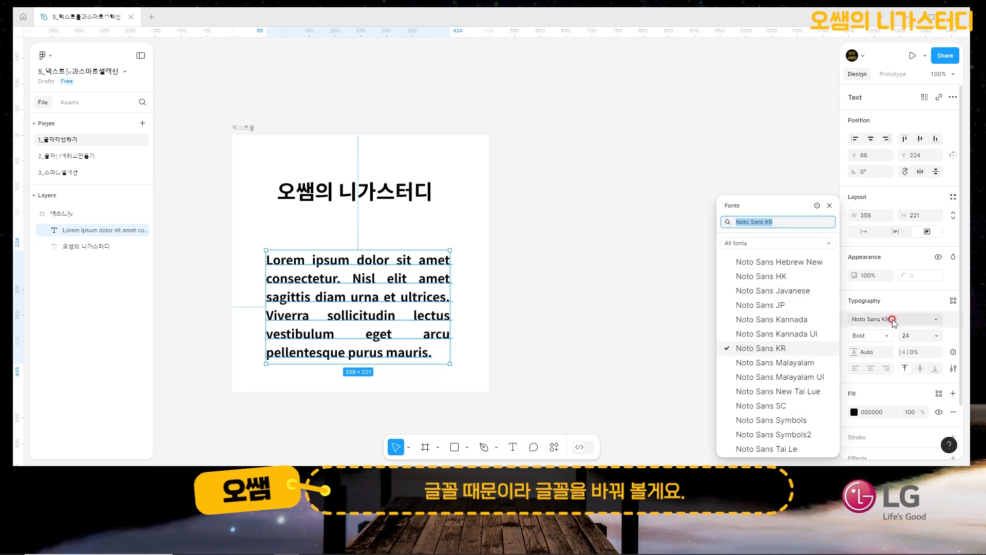
text(ㅑㅜ)
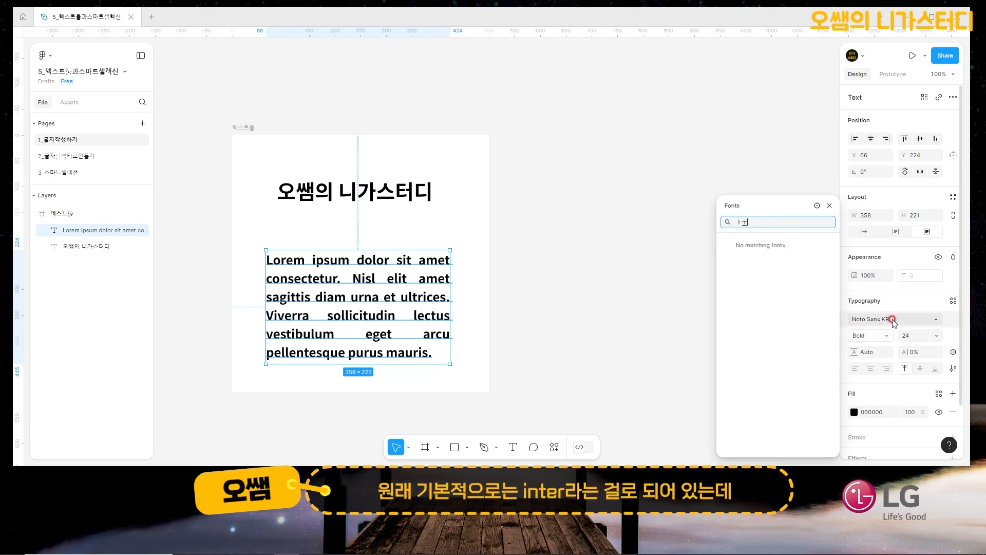
key(BackSpace)
key(BackSpace)
text(Inter)
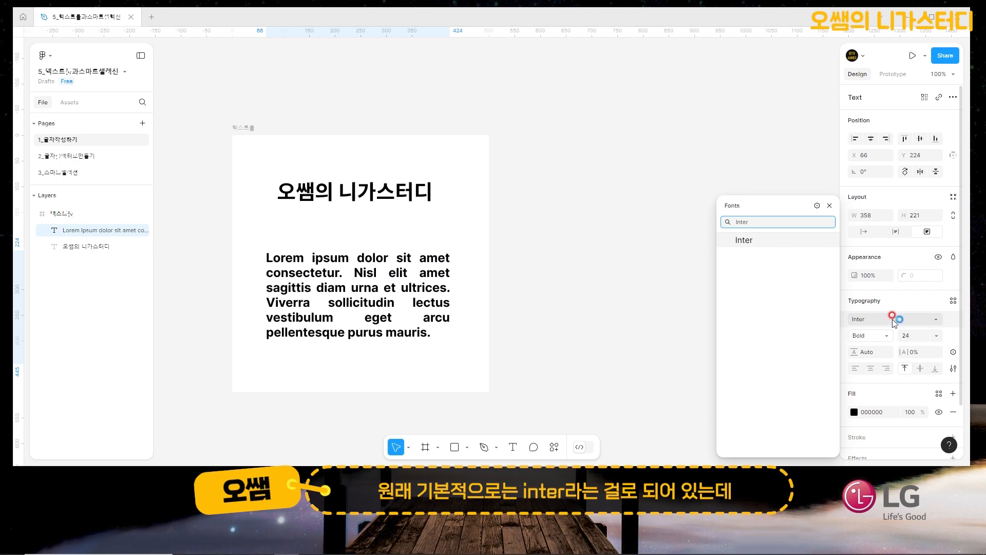
click(731, 238)
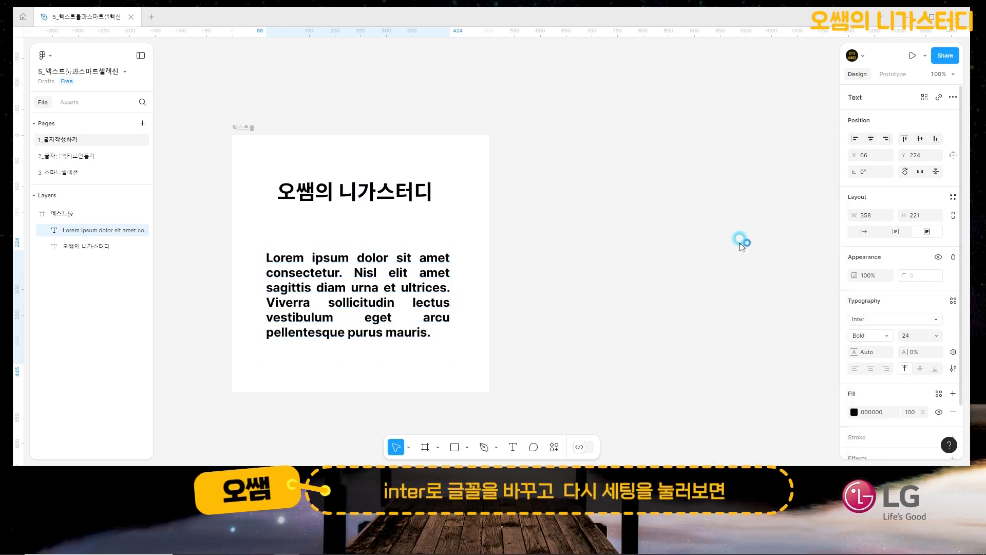
Examine the Variable, Details and Basics type settings available for the placeholder paragraph in the Inter font
click(954, 368)
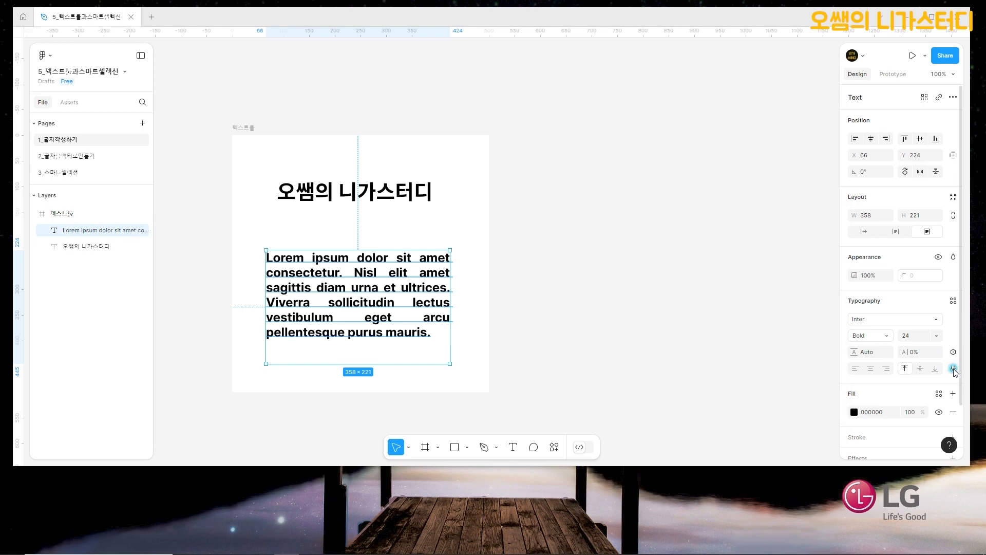
click(798, 207)
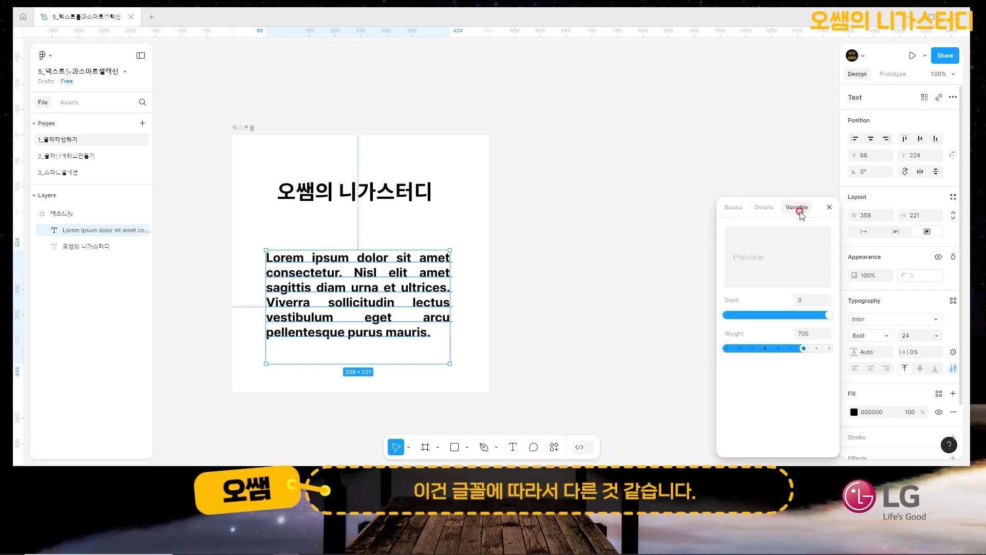
click(766, 208)
click(735, 208)
click(764, 207)
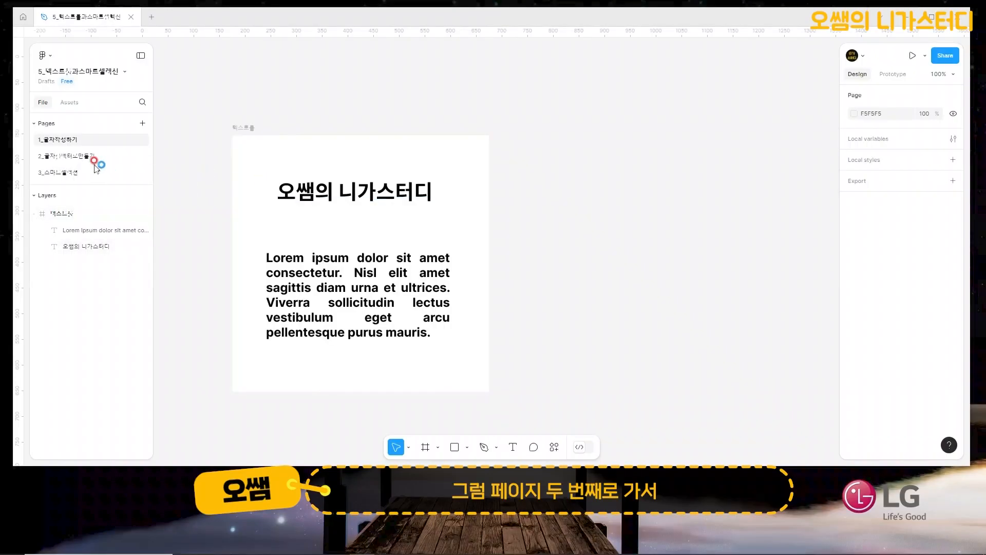
On the page 2_글자를벡터로만들기, draw a square frame and set its size to 500 × 500
click(89, 159)
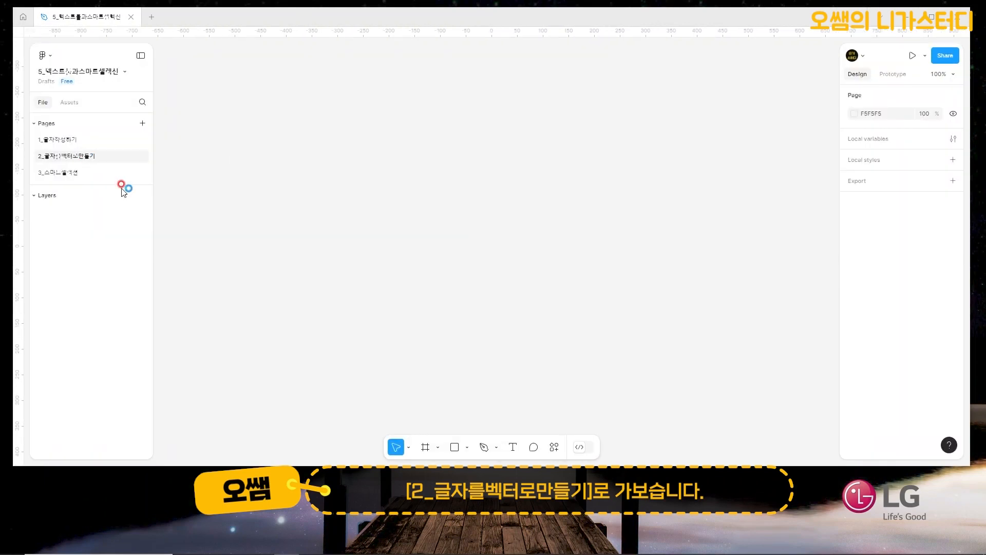
click(425, 447)
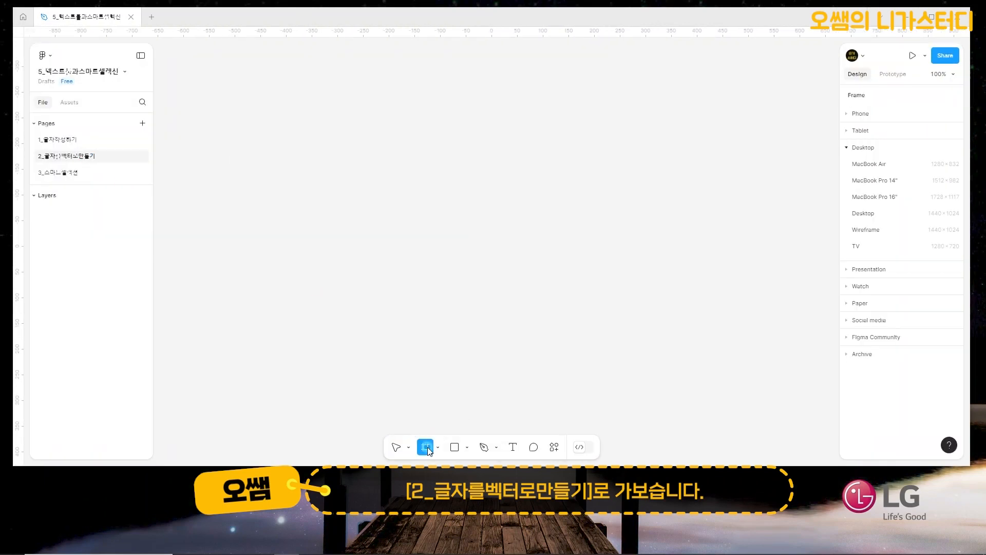
drag(253, 134, 467, 346)
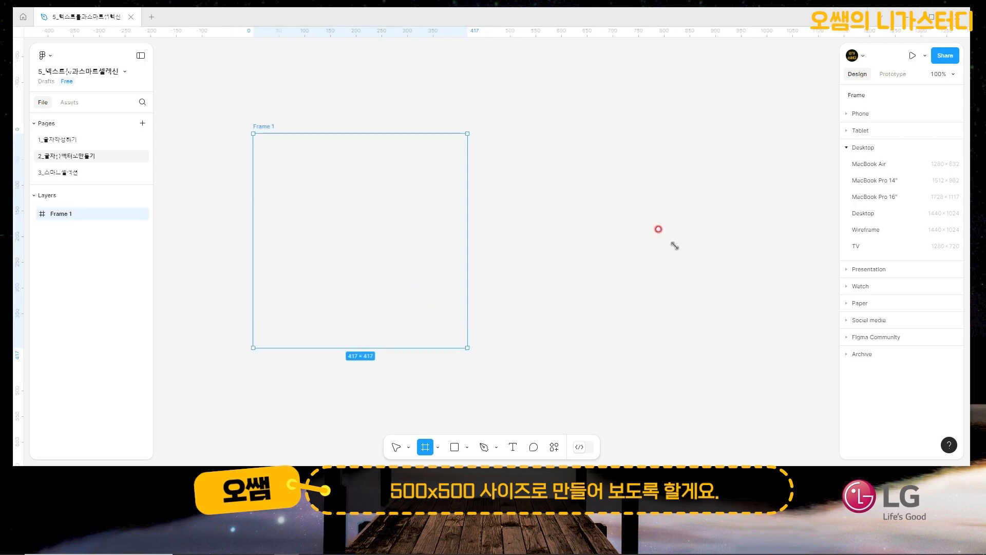
click(874, 222)
text(500)
key(Return)
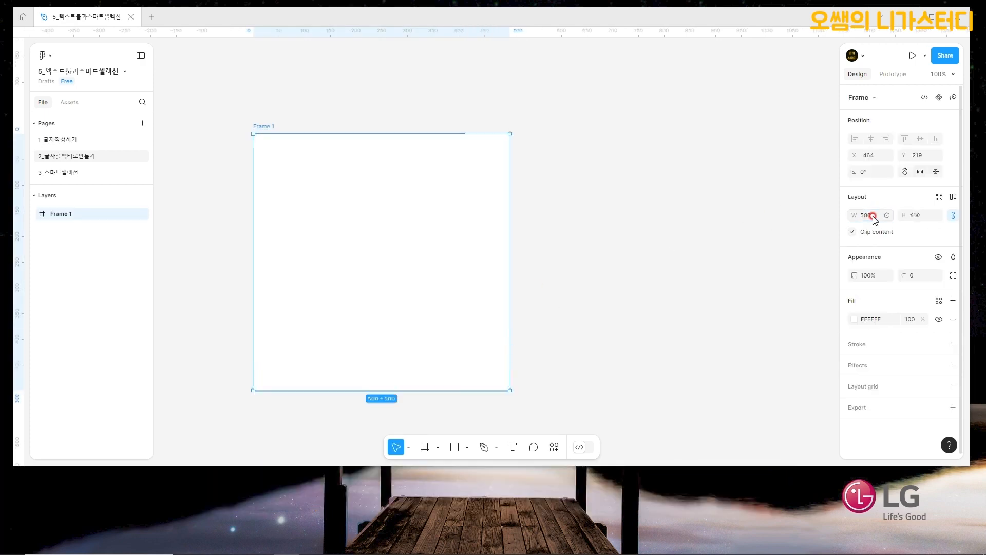
Add the text "TYPE" inside the new frame
click(513, 447)
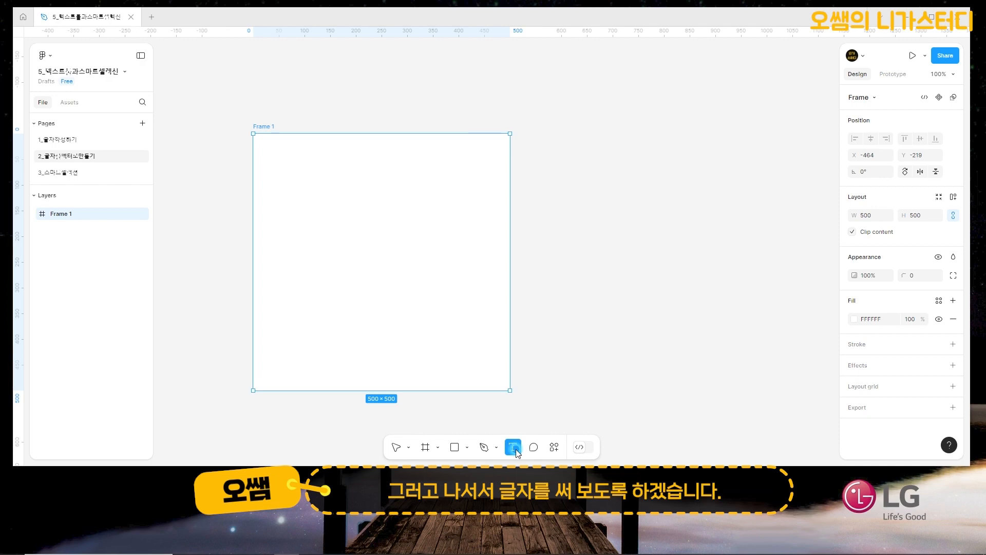
click(311, 236)
text(TYPE)
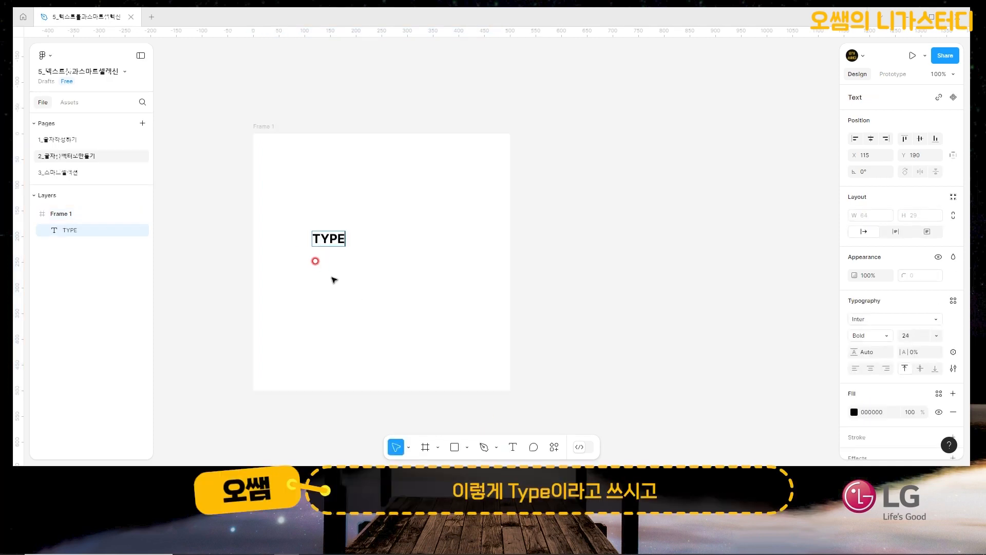
key(Escape)
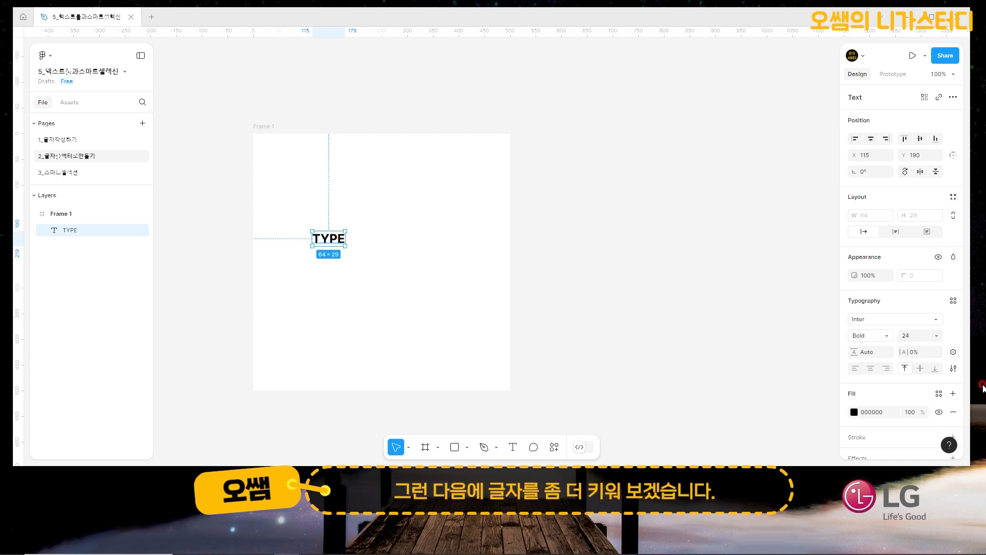
Set the TYPE text's font size to 96 and move it to the centre of the frame
click(936, 337)
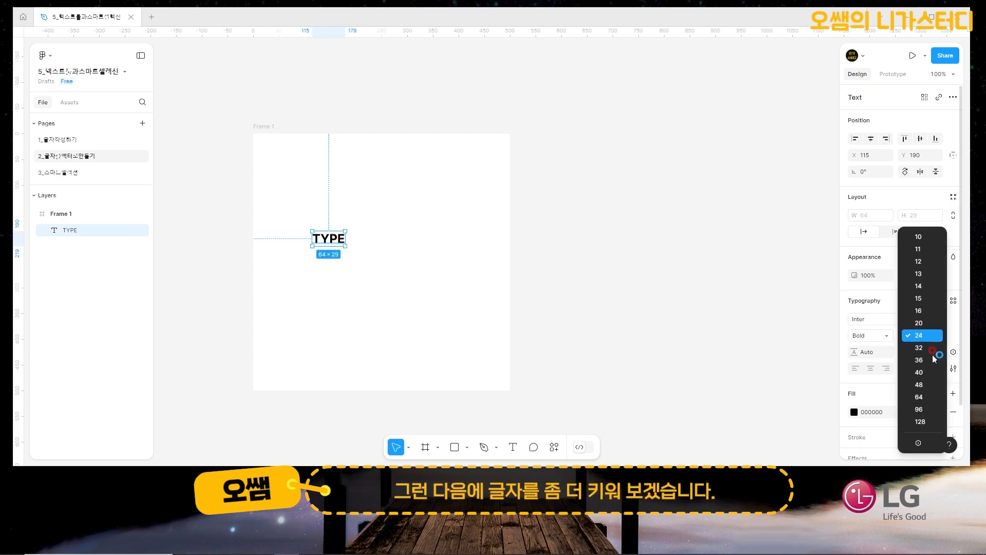
click(918, 409)
drag(386, 249, 391, 250)
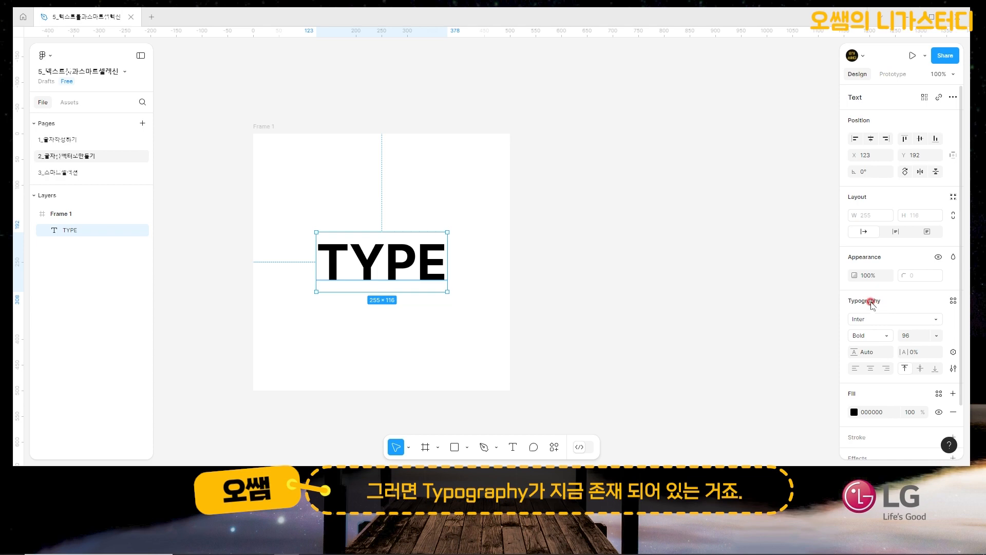
Convert the TYPE text into separate vector letters with Outline stroke
right_click(406, 262)
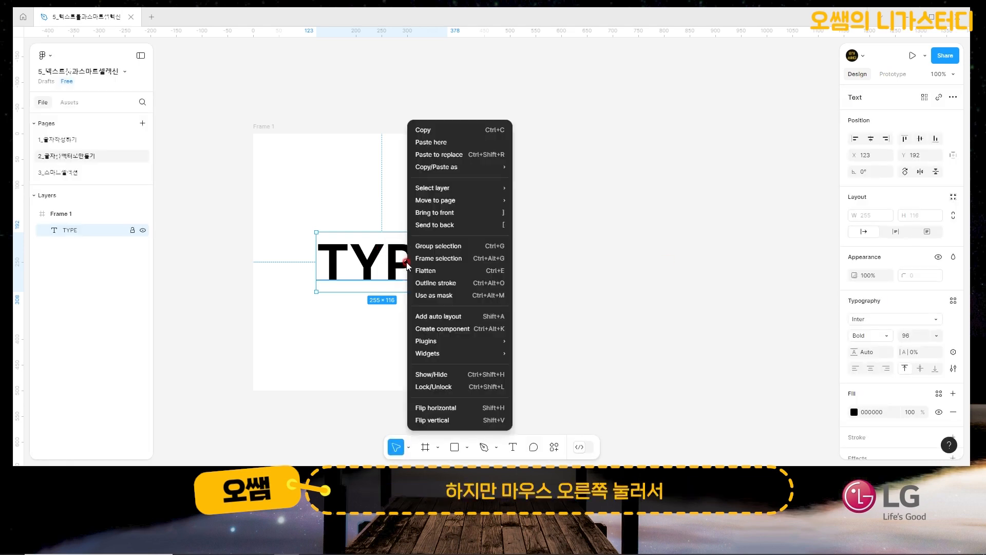
click(450, 284)
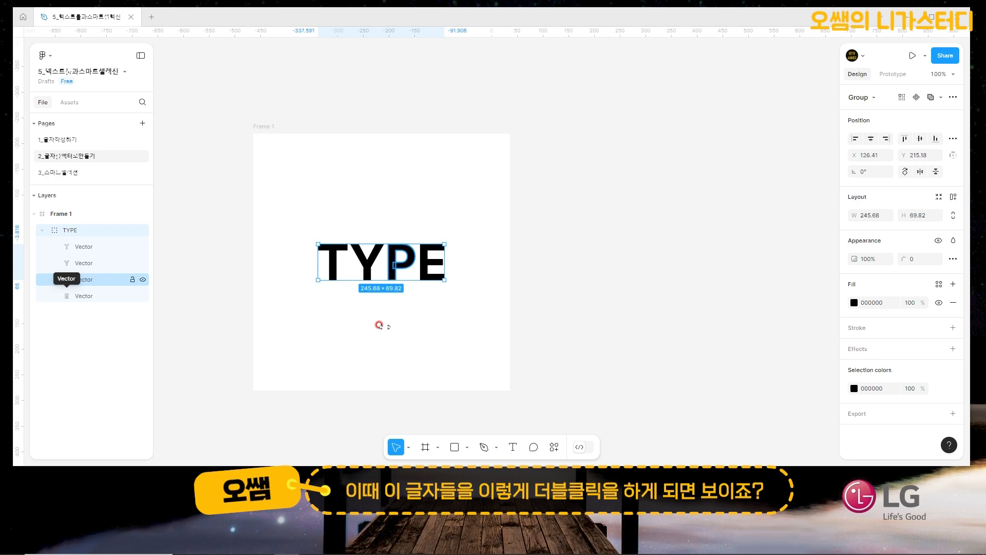
Lengthen the T's stem by moving its two bottom vector points 50 px down to Y 335, and leave vector editing
scroll(333, 277, up, 5)
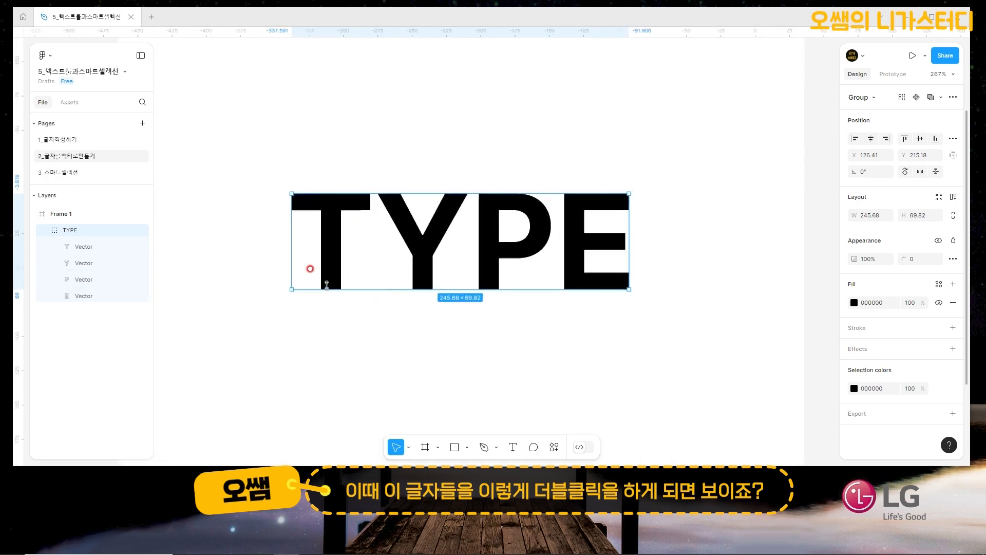
double_click(334, 277)
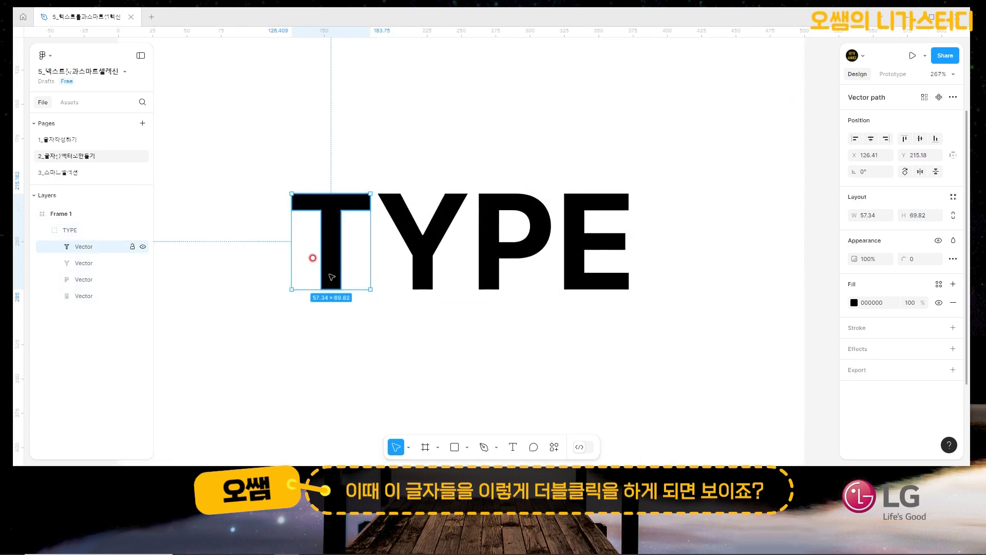
double_click(332, 277)
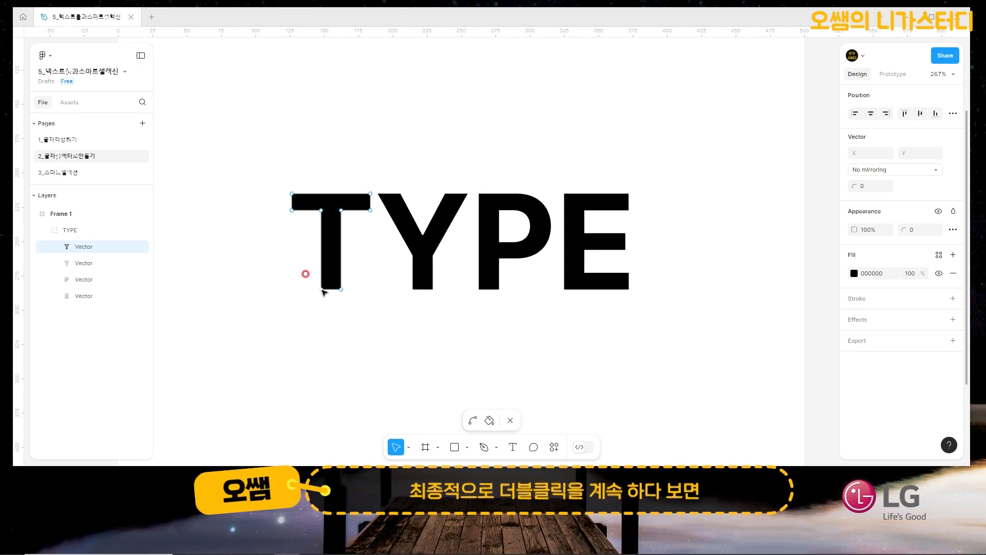
click(321, 289)
shift+click(341, 290)
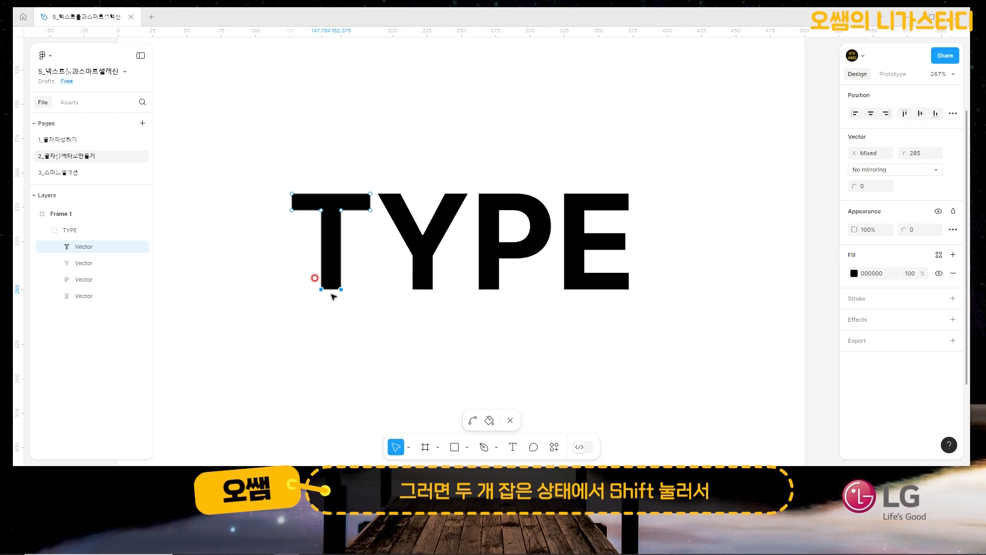
key(shift+Down)
key(shift+Down)
key(shift+Down)
key(shift+Down)
key(shift+Down)
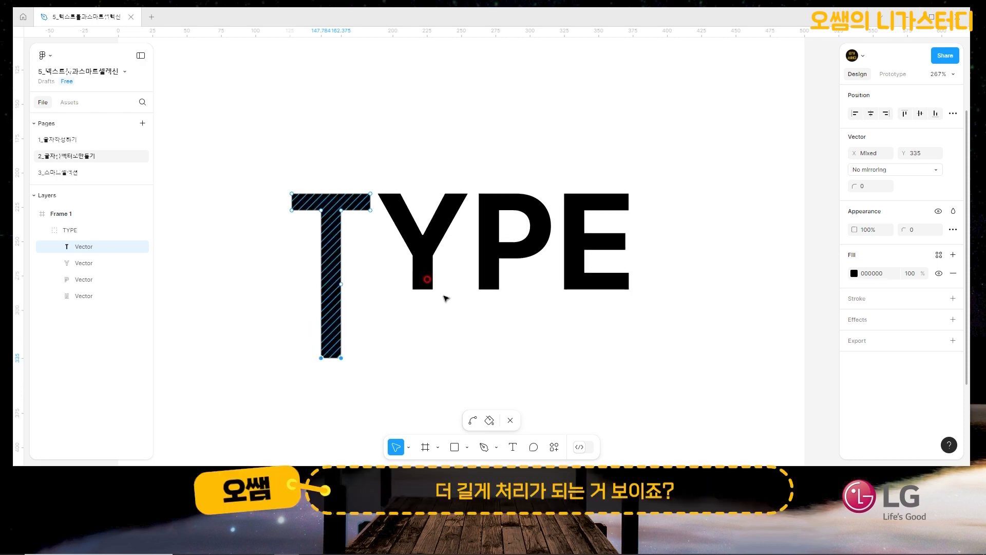
click(421, 244)
key(Escape)
Lengthen the Y's stem by moving its two bottom vector points 50 px down to Y 335
double_click(420, 244)
click(414, 289)
shift+click(433, 289)
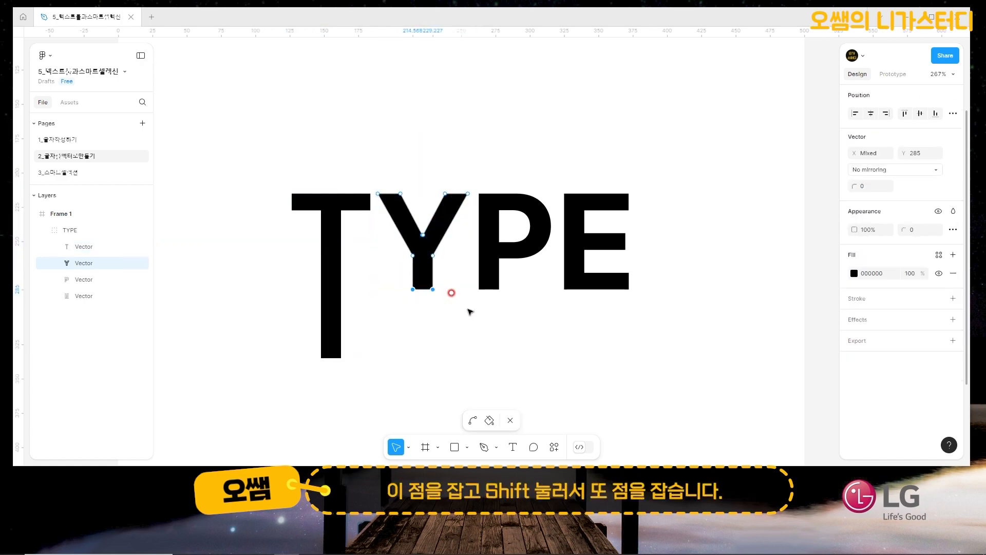
key(shift+Down)
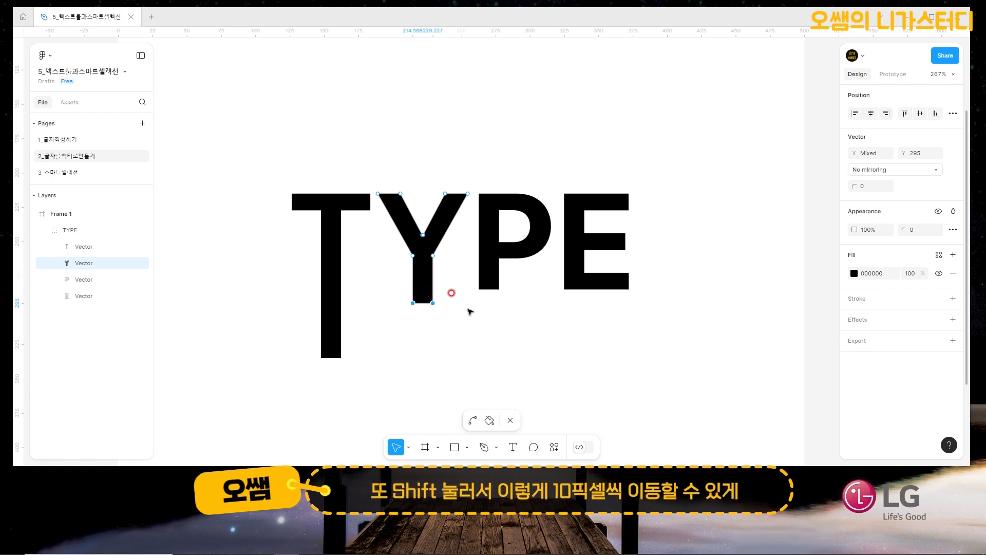
key(shift+Down)
key(shift+Down)
key(shift+Down)
key(shift+Down)
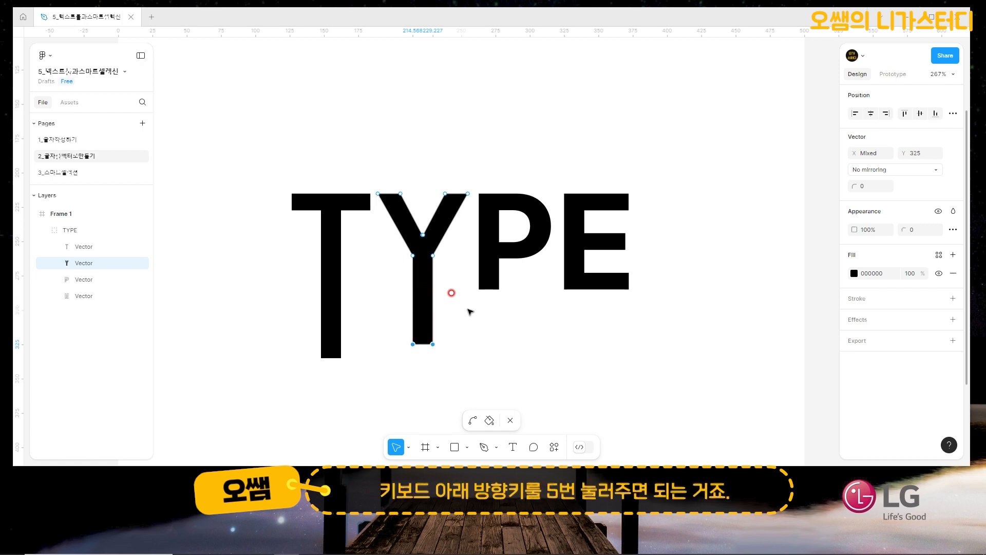
key(Escape)
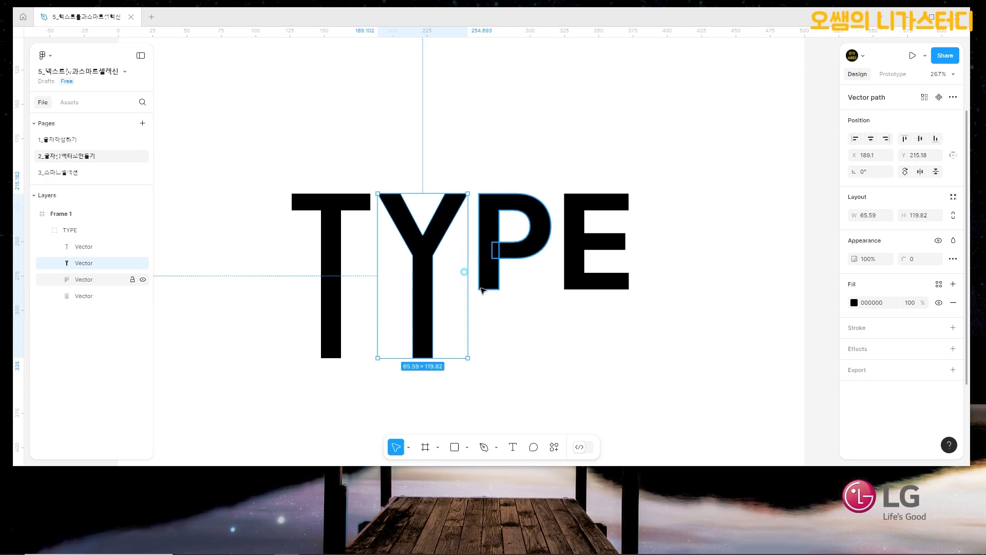
Lengthen the P's stem by moving its two bottom vector points 50 px down to match the T and Y, and deselect it
double_click(480, 289)
click(480, 289)
key(Escape)
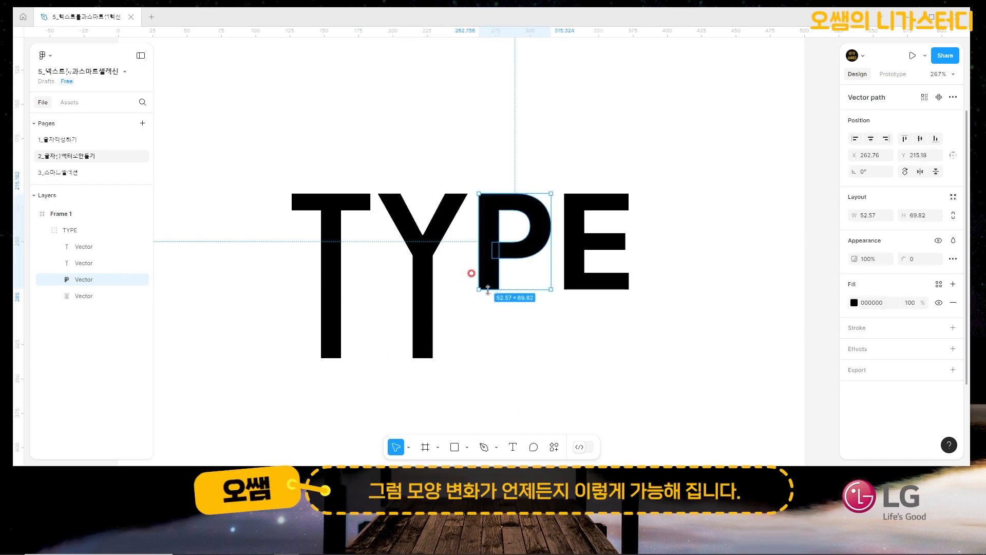
double_click(487, 281)
click(478, 289)
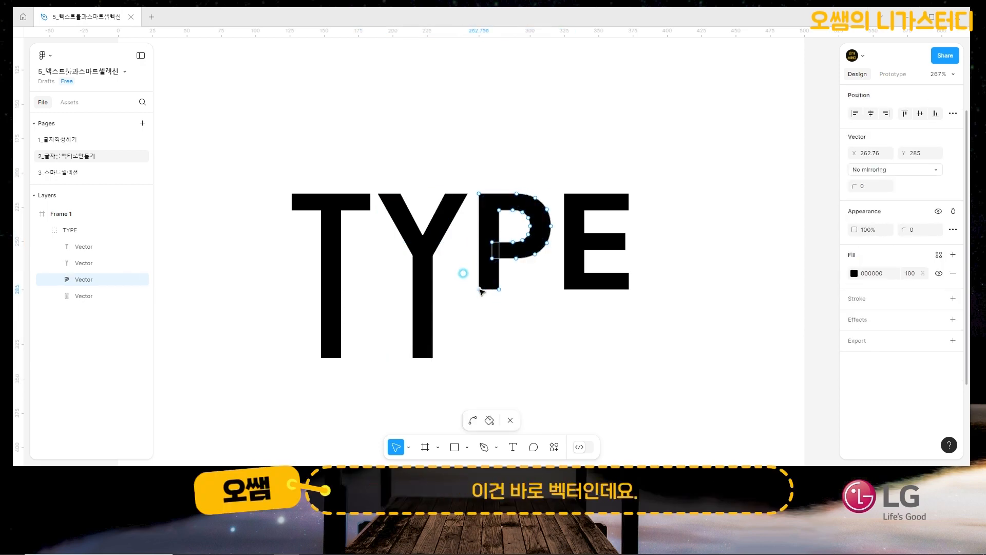
shift+click(499, 290)
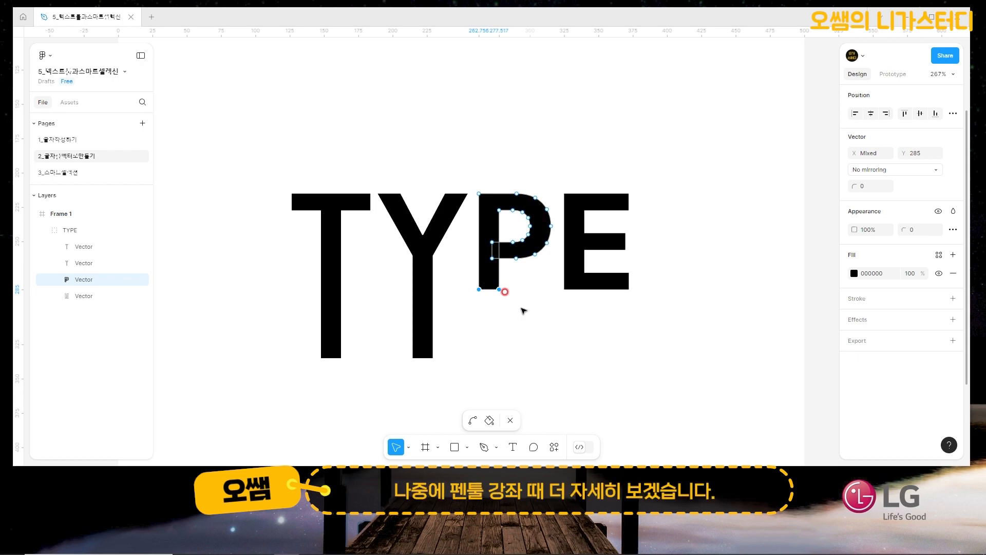
key(shift+Down)
key(shift+Down)
key(shift+Down)
key(shift+Down)
key(shift+Down)
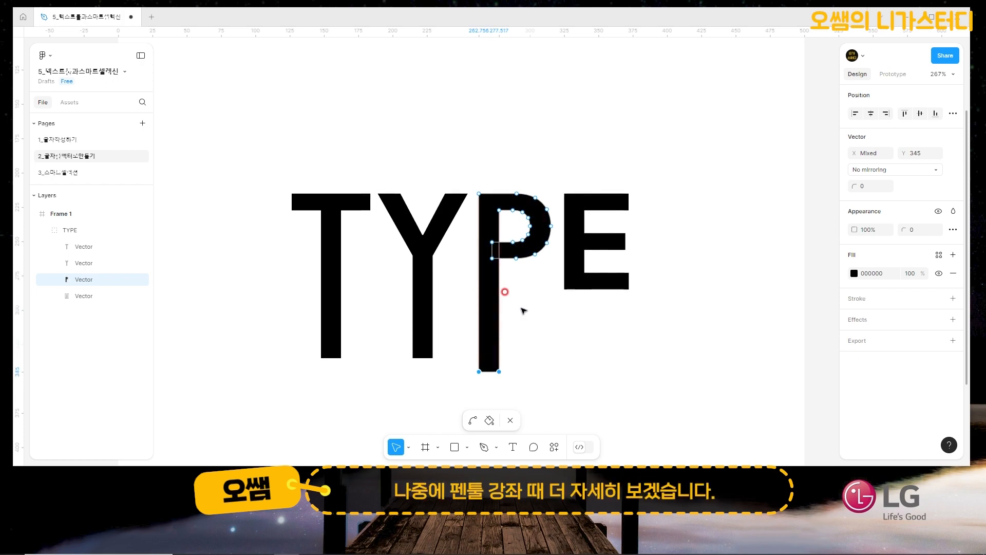
key(Escape)
scroll(565, 324, down, 5)
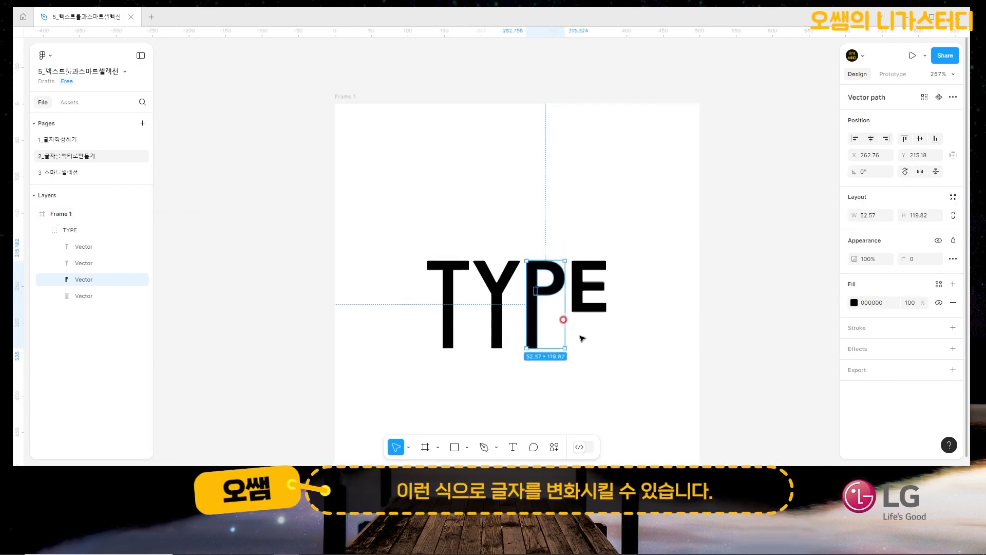
click(626, 332)
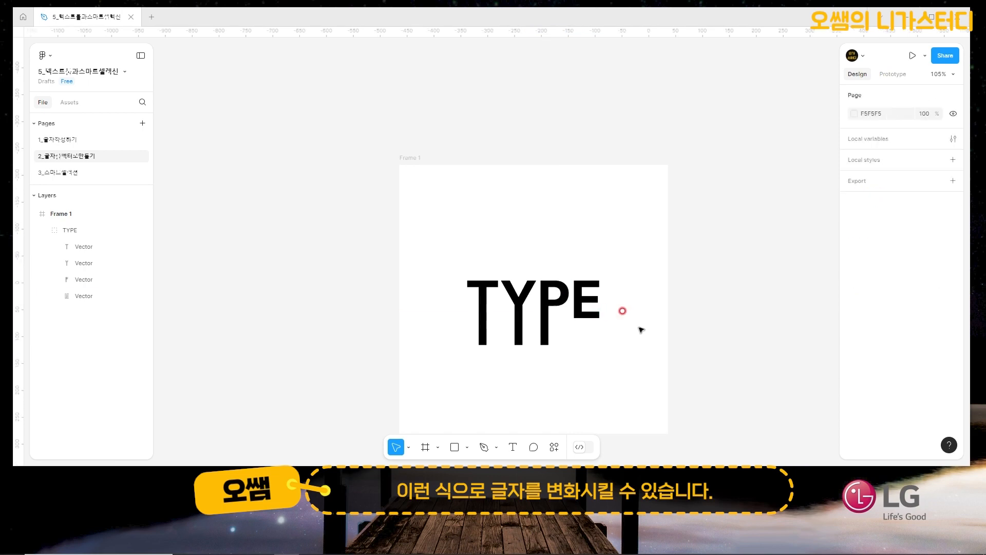
drag(632, 333, 545, 298)
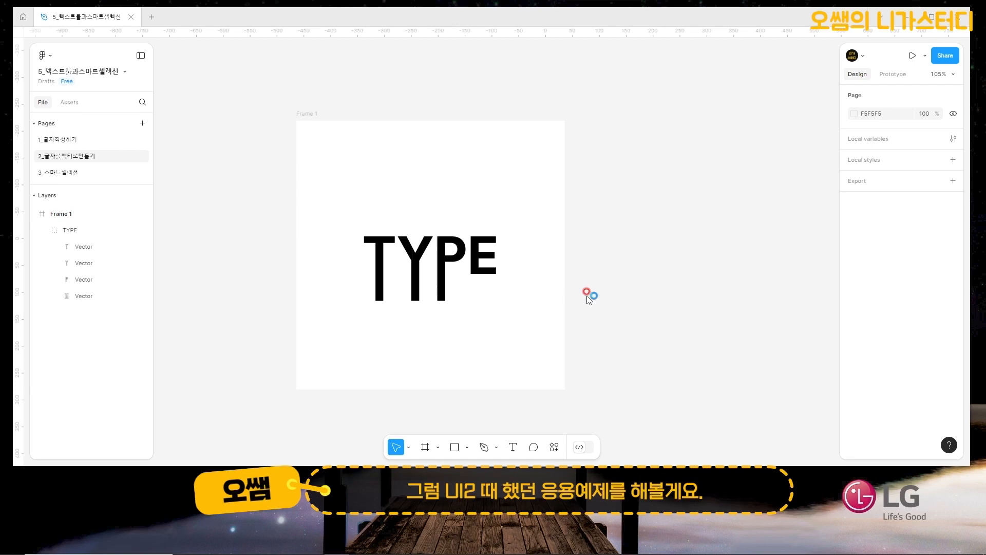
drag(670, 322, 566, 319)
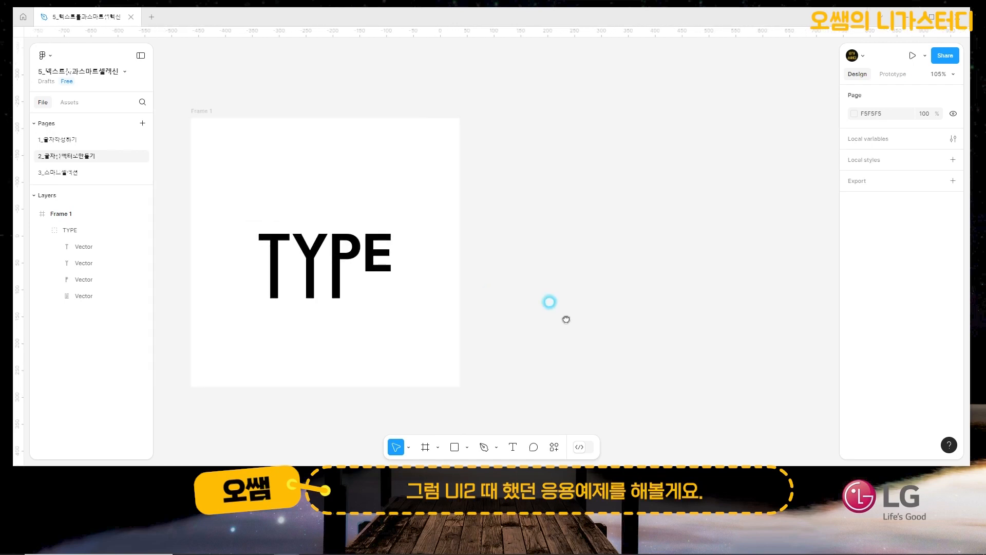
Create a second empty 500 × 500 frame beside the one that holds the TYPE lettering
click(207, 113)
drag(206, 111, 537, 271)
scroll(412, 264, right, 5)
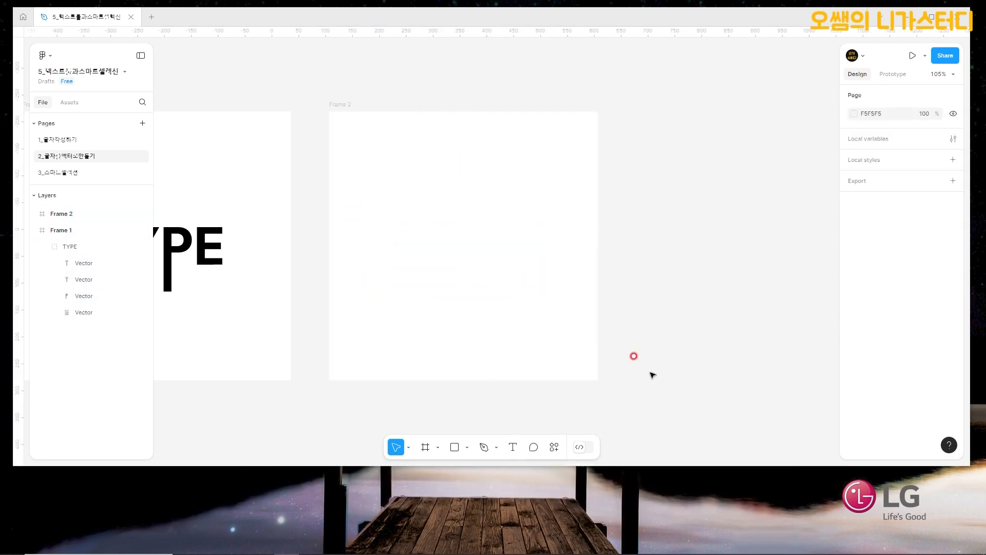
Add a capital letter T as text near the middle of the empty frame
click(512, 448)
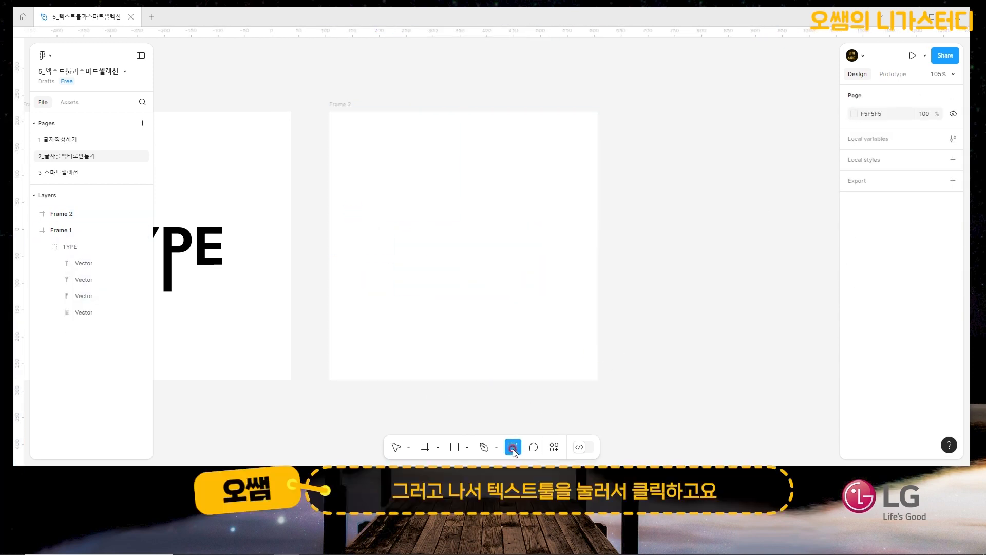
click(456, 231)
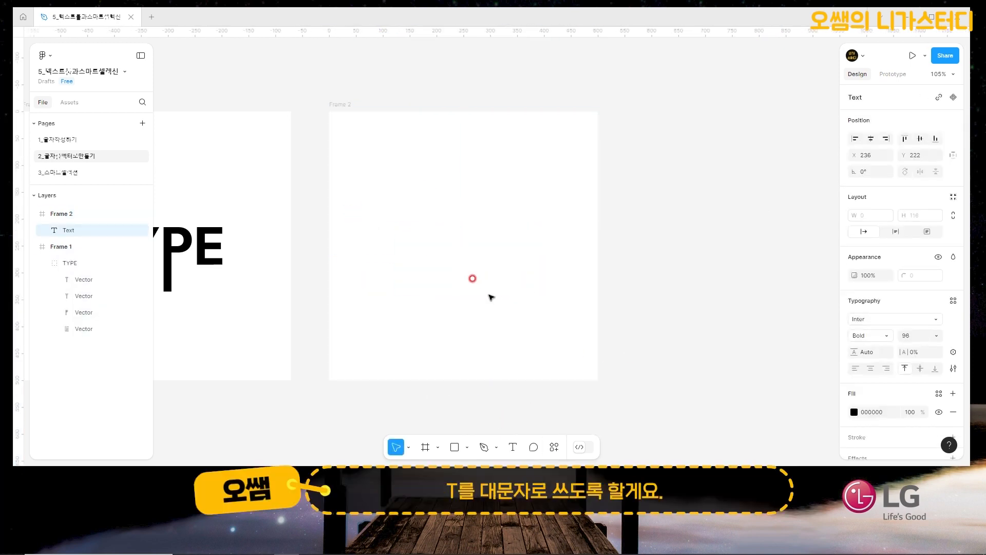
text(T)
click(493, 287)
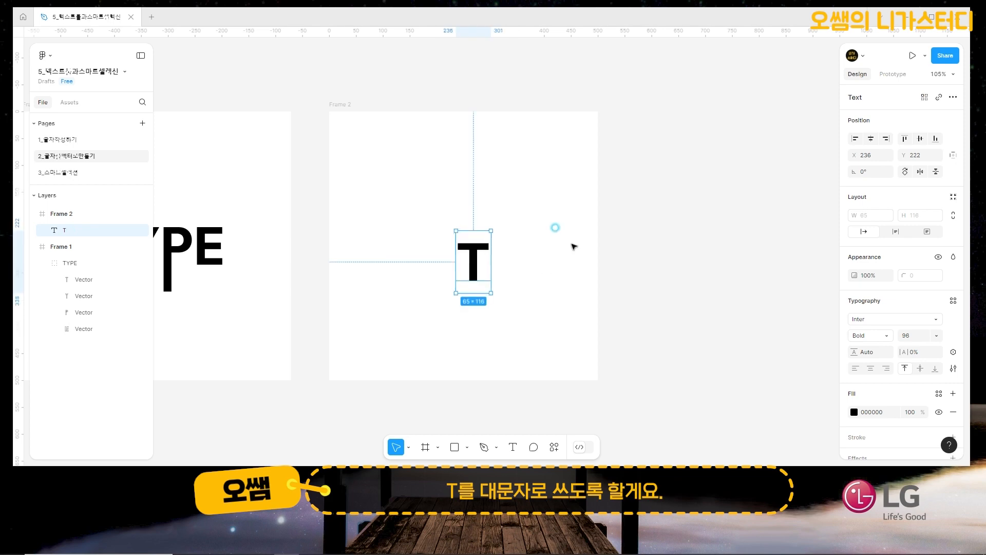
Set the T text to the Black weight and a font size of 150
click(884, 337)
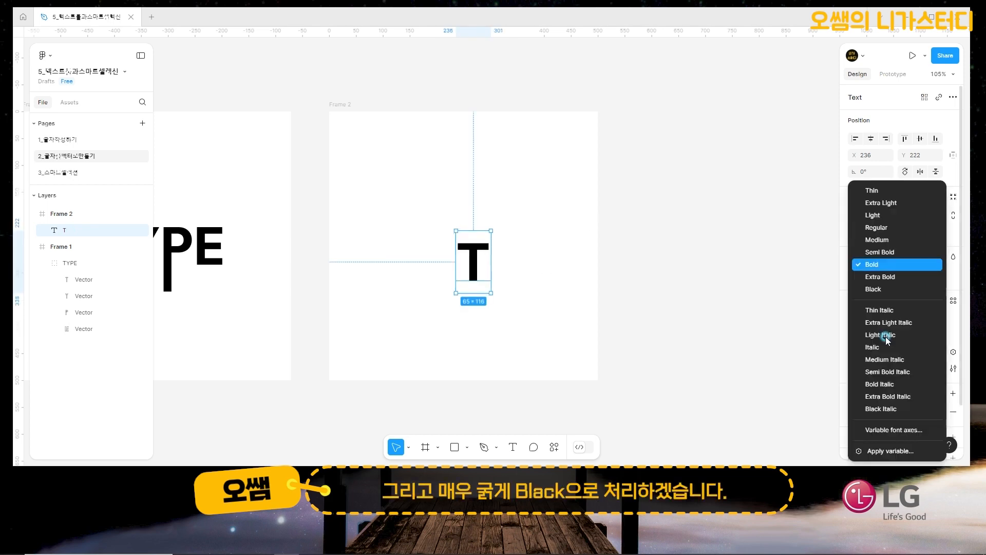
click(883, 290)
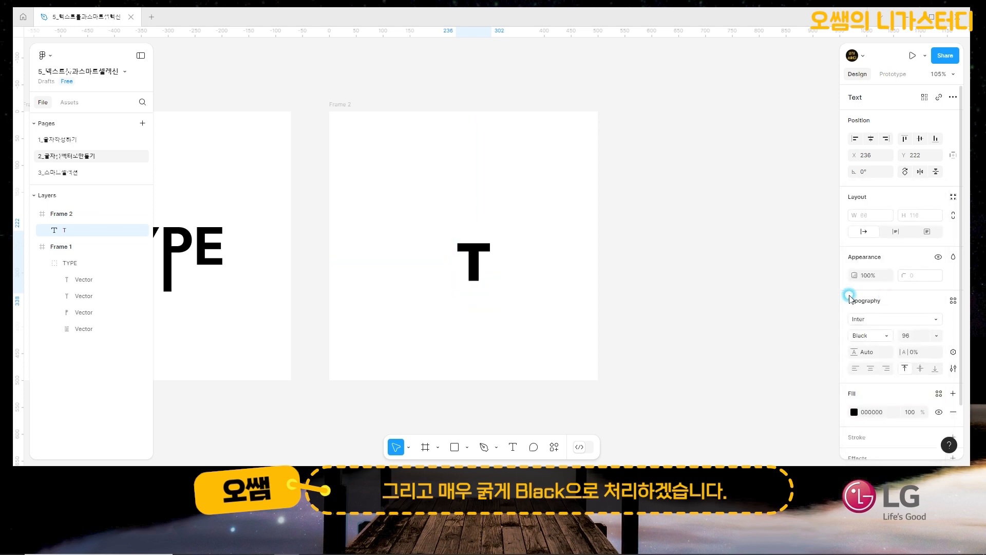
click(918, 336)
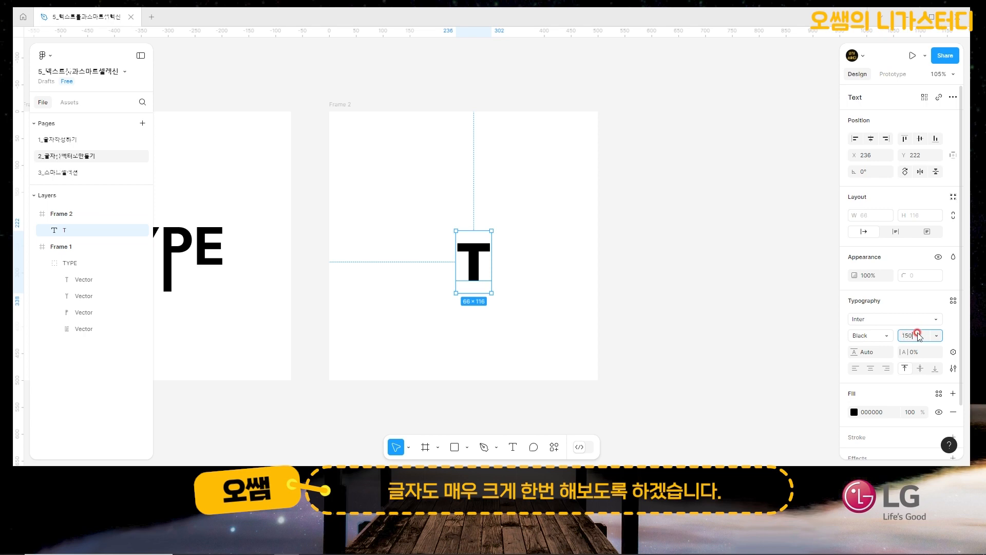
key(Return)
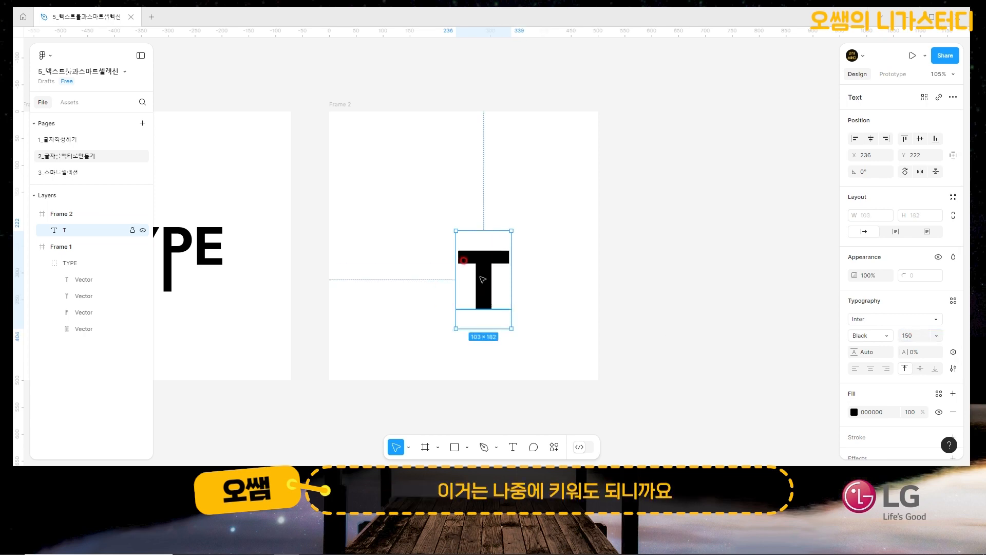
Convert the T to a vector with Outline stroke and enlarge it to about 287 × 331 around the frame's centre
right_click(482, 268)
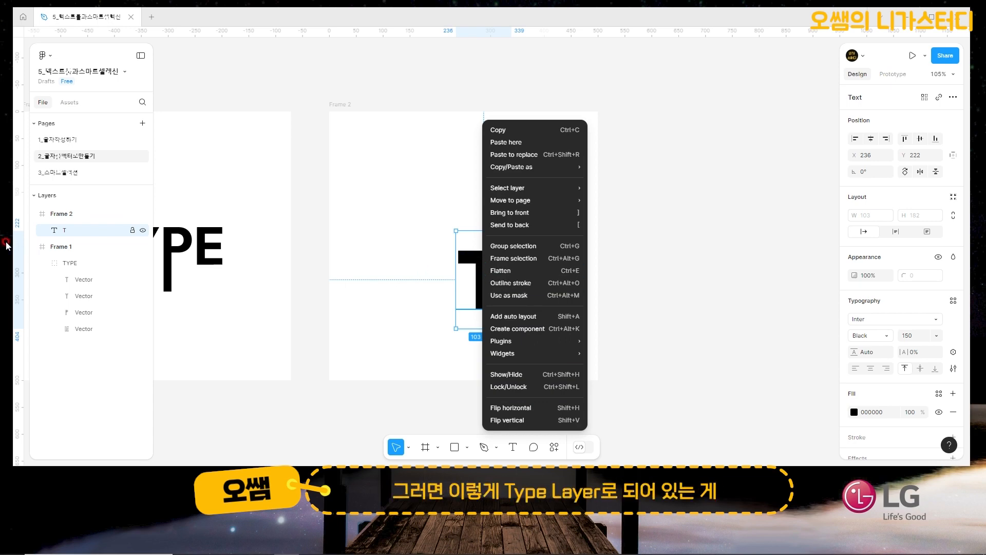
click(509, 282)
click(50, 231)
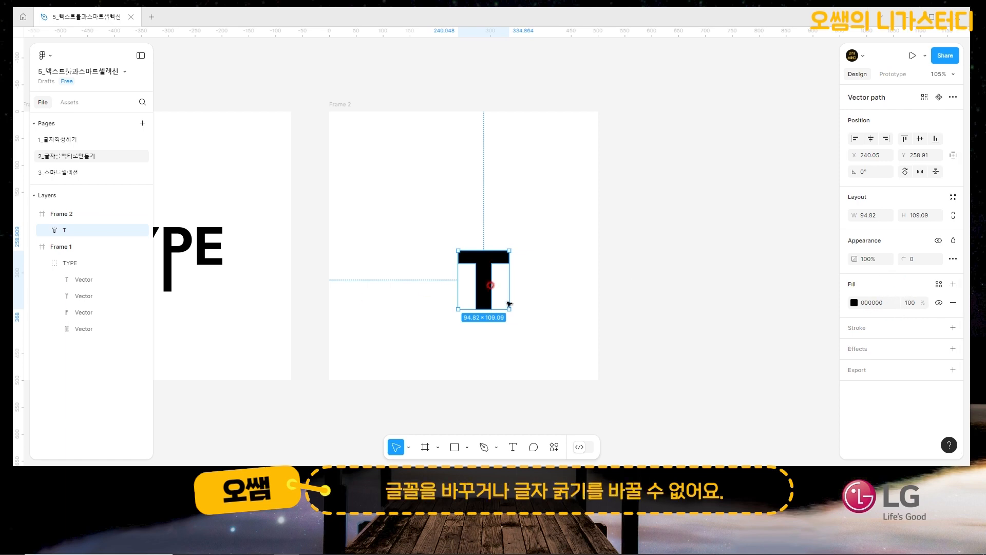
drag(509, 308, 467, 276)
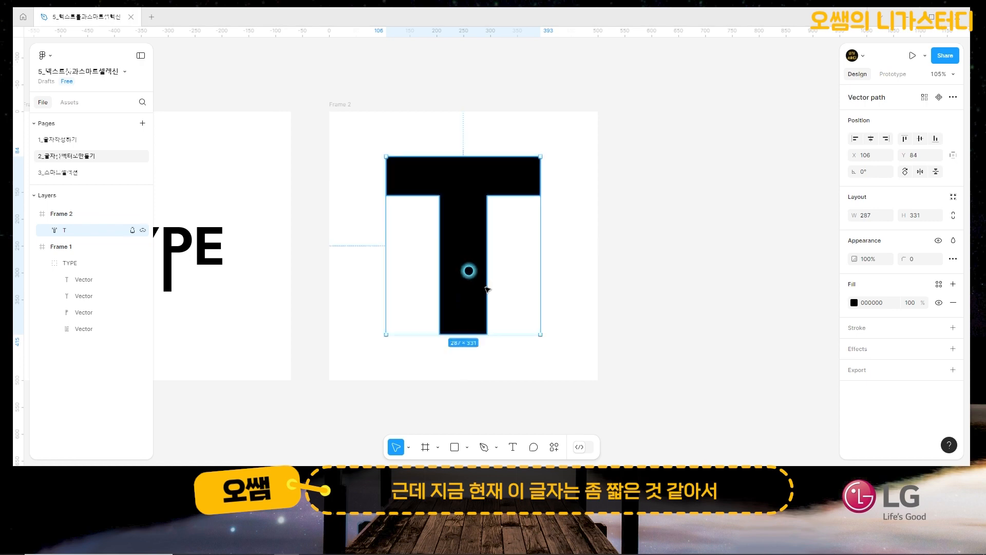
click(571, 187)
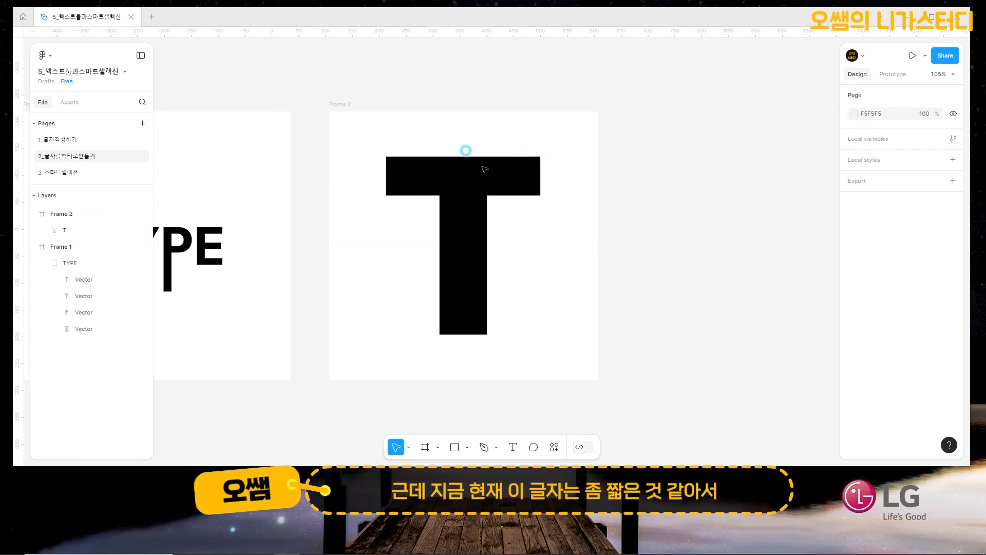
Extend the left arm of the T's crossbar by moving its two end points 30 px outward to X 76
click(390, 164)
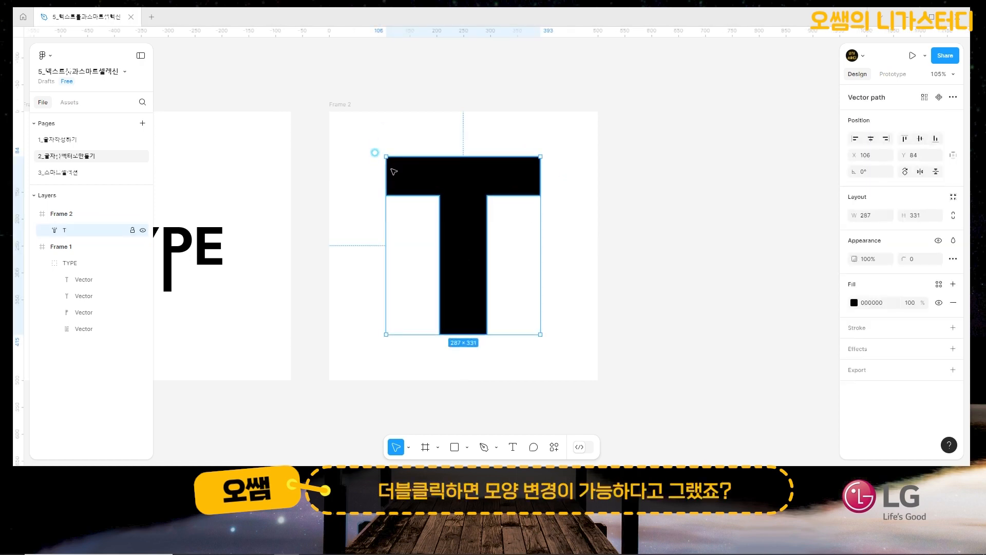
double_click(389, 163)
shift+click(387, 195)
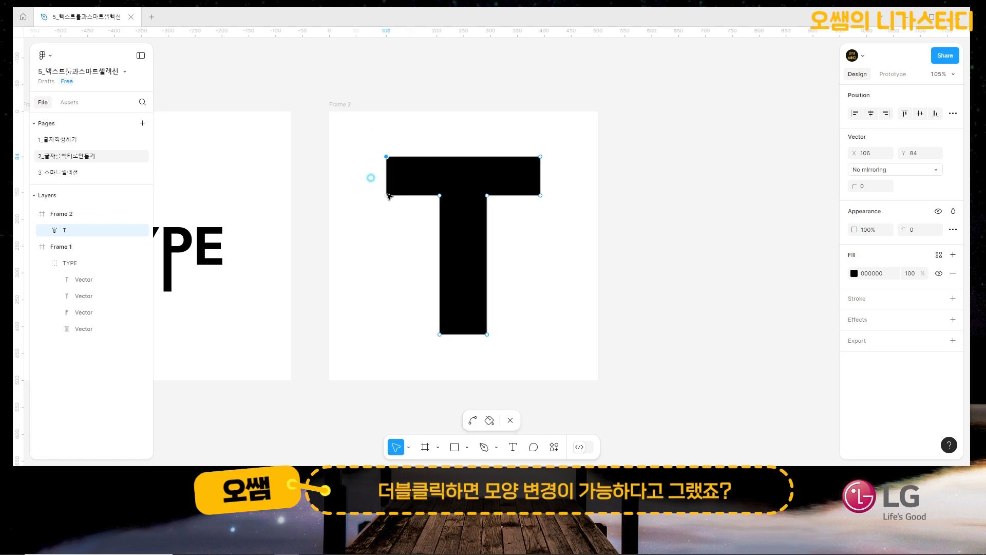
key(shift+Left)
key(shift+Left)
key(shift+Left)
Extend the right arm of the T's crossbar by moving its two end points 30 px outward to X 423, and leave vector editing
click(540, 156)
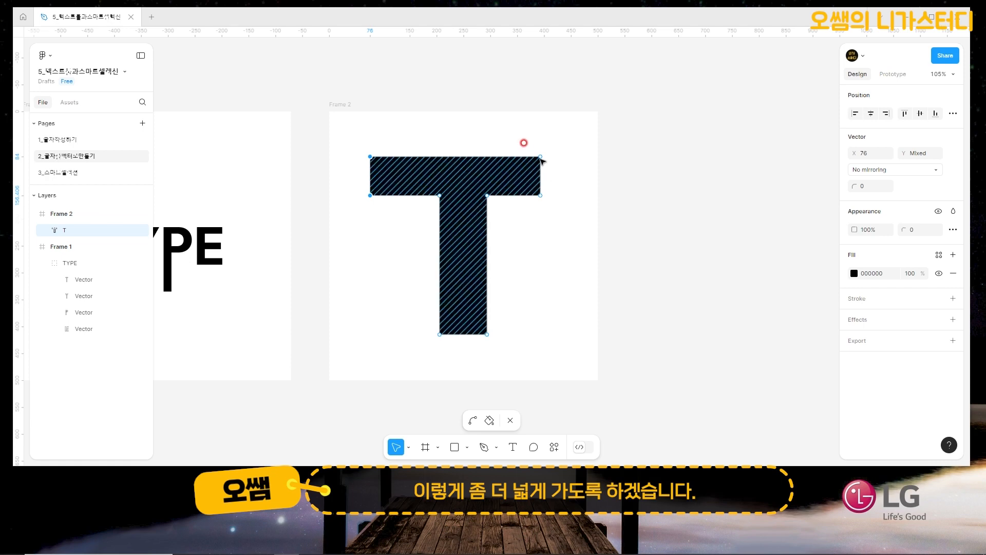
shift+click(540, 195)
key(shift+Right)
key(shift+Right)
key(shift+Right)
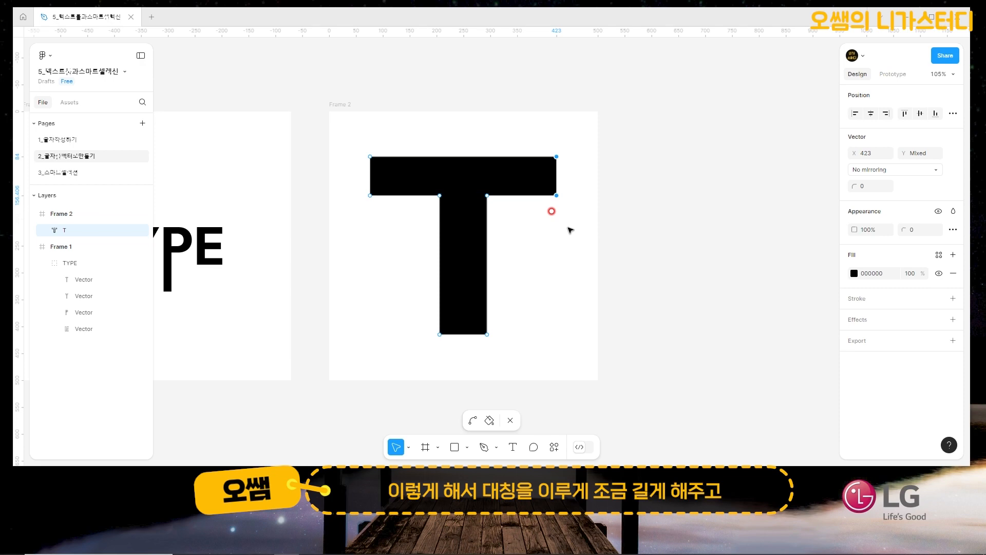
click(551, 211)
key(Escape)
Remove the T's fill and add a black stroke instead
click(460, 240)
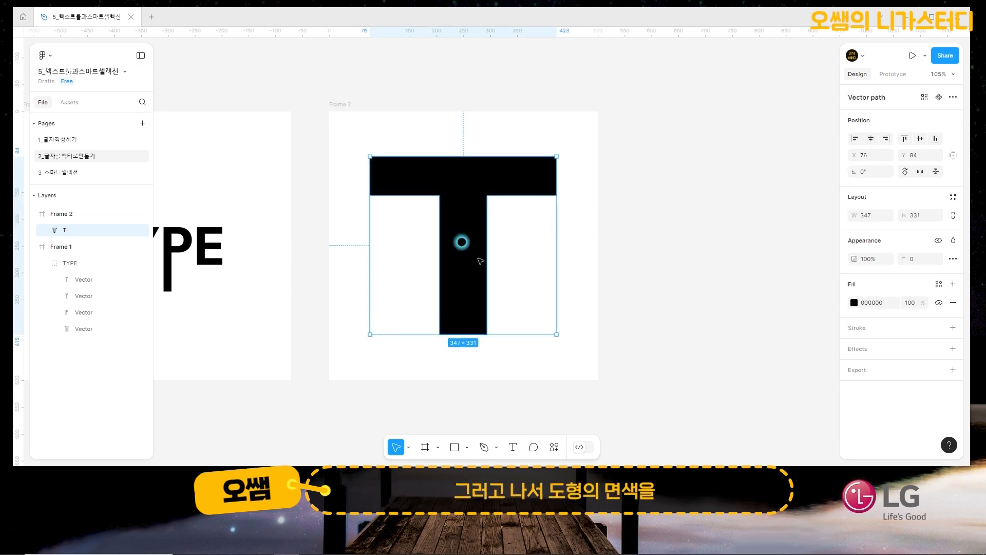
click(953, 303)
click(953, 306)
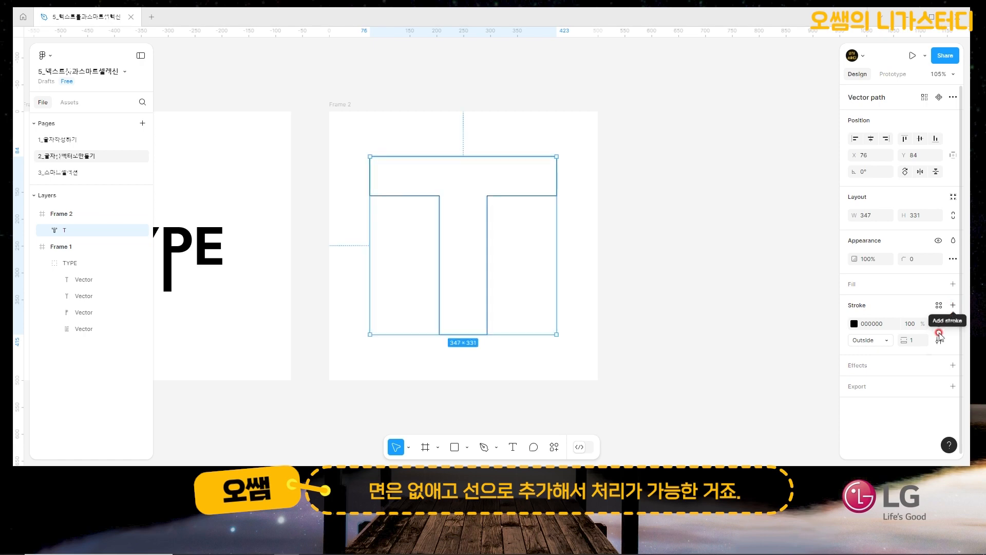
Set the T's stroke position to Inside and its weight to 10
click(909, 341)
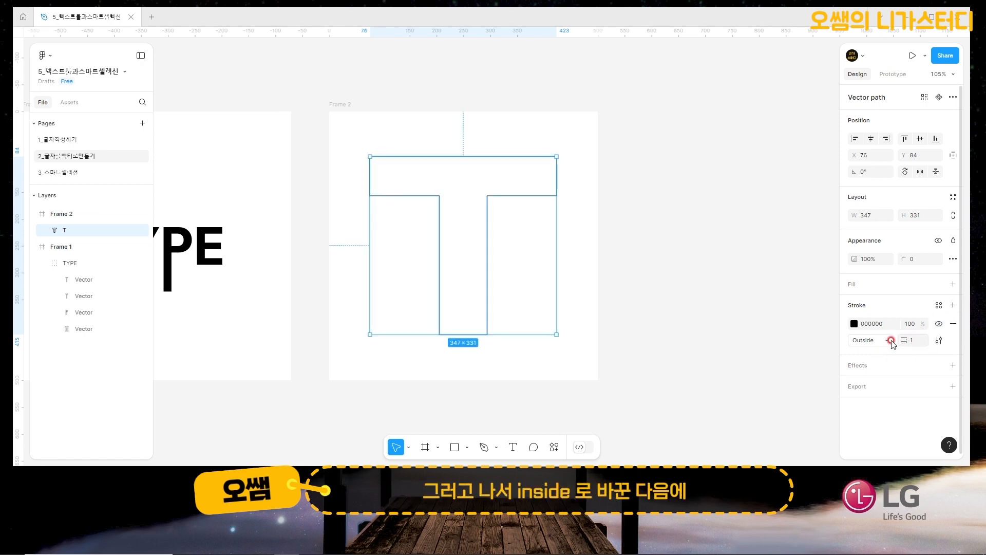
click(891, 340)
click(887, 325)
click(915, 340)
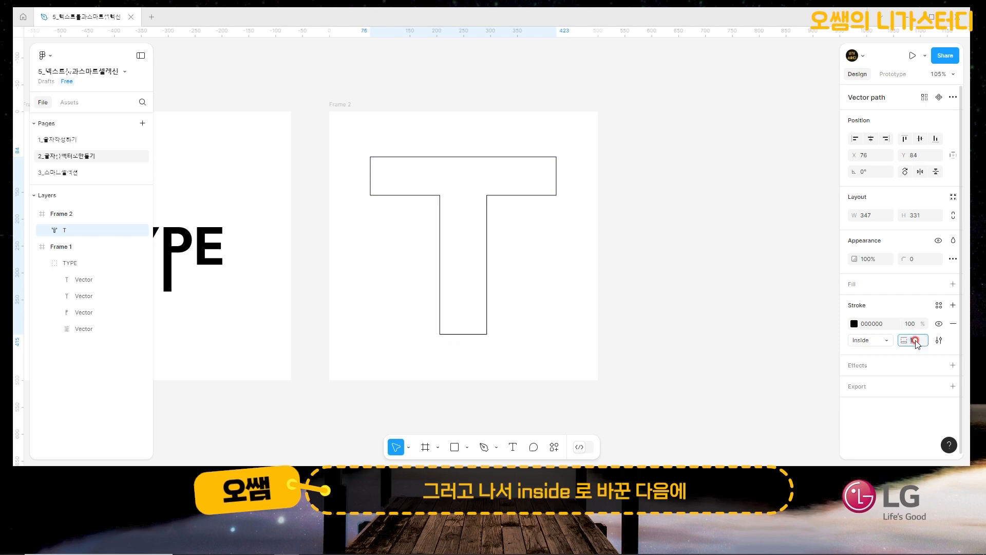
key(Return)
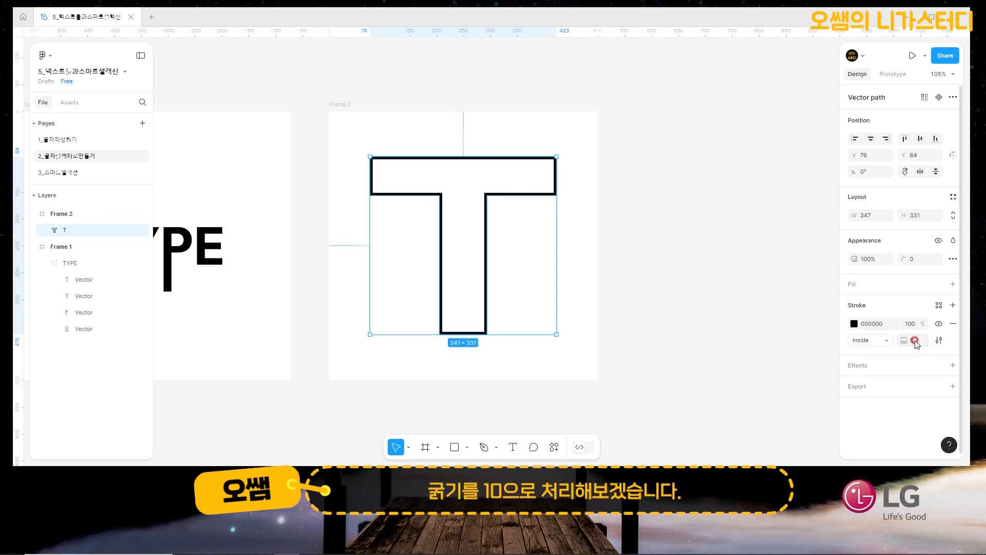
click(914, 340)
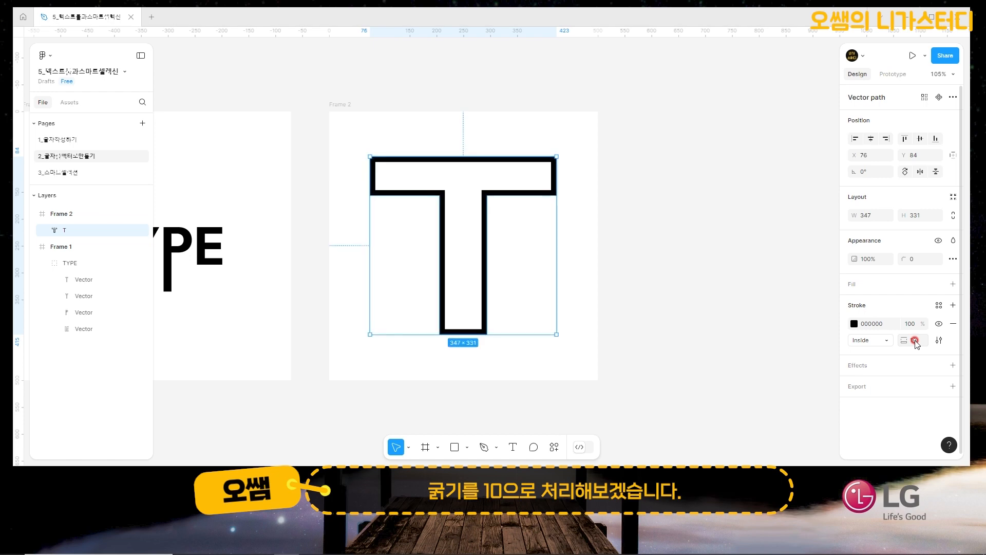
Round the corners of the outlined T with a corner radius of 10
click(913, 260)
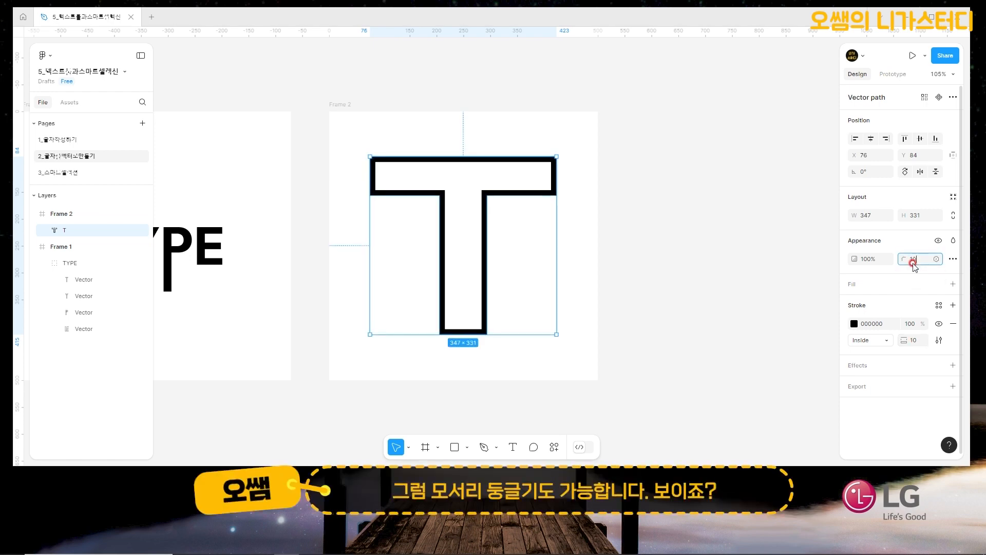
text(10)
key(Return)
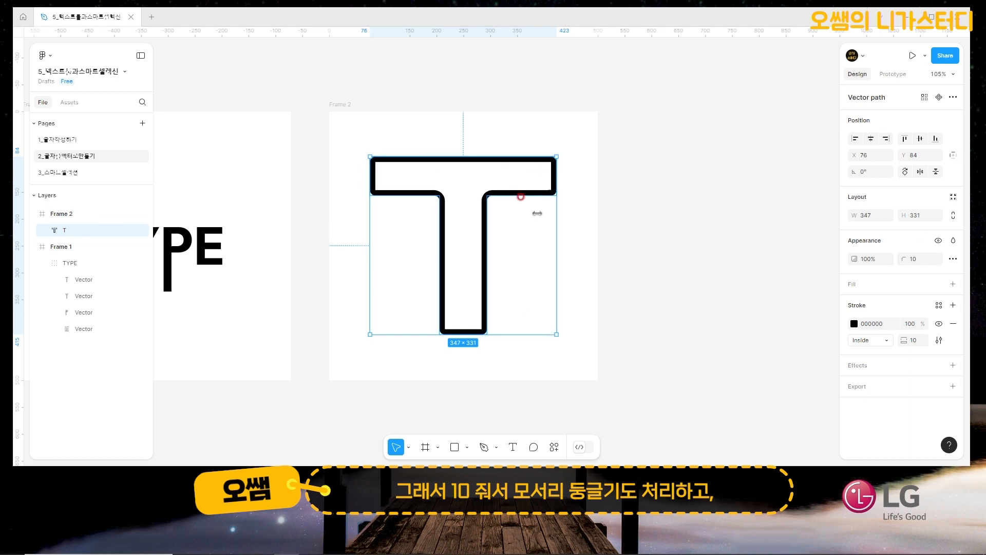
Add three vector points along the right edge of the T's stem, at its midpoint and halfway above and below it
double_click(487, 256)
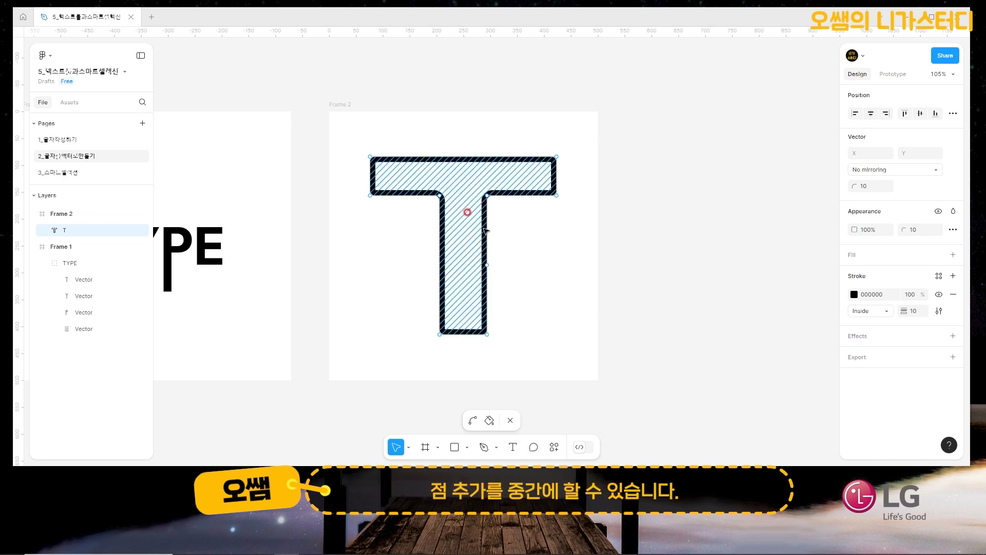
click(487, 266)
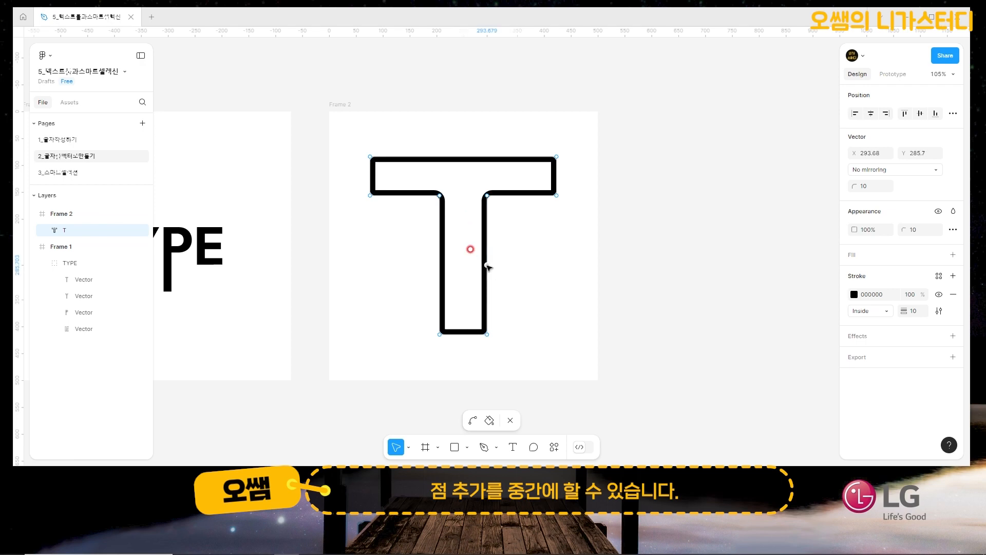
click(488, 231)
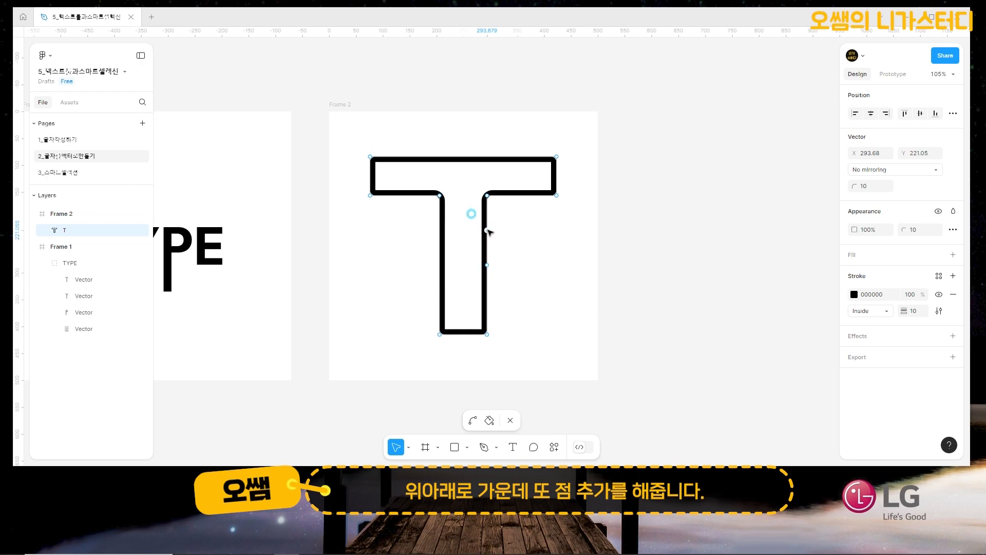
click(486, 300)
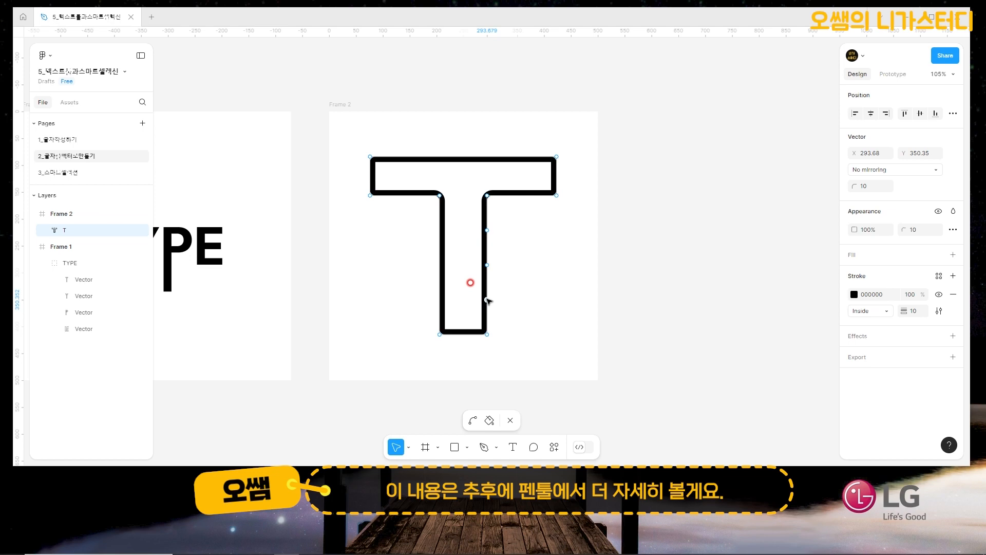
Delete the middle added point to open a gap in the stem's right edge, and leave vector editing
click(487, 265)
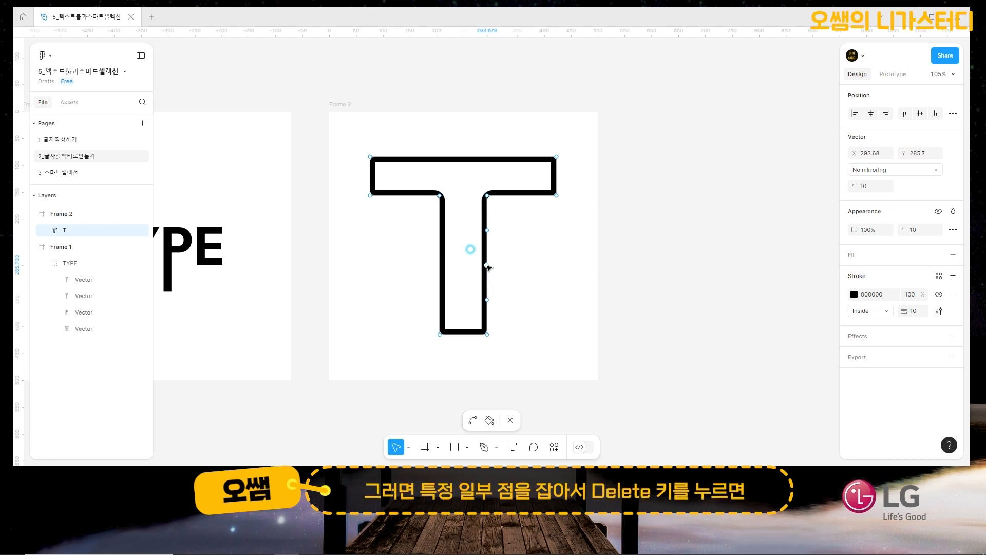
key(Delete)
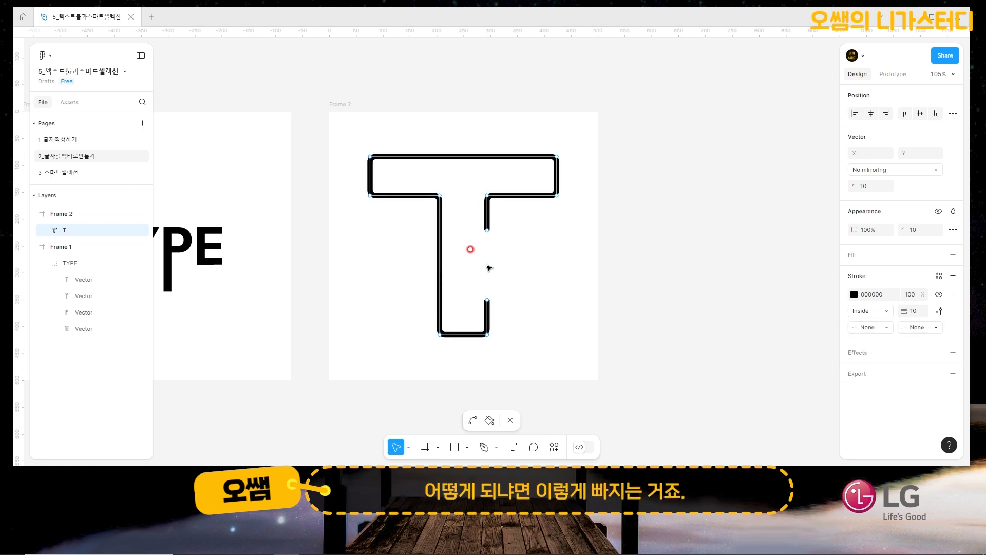
key(shift+backslash)
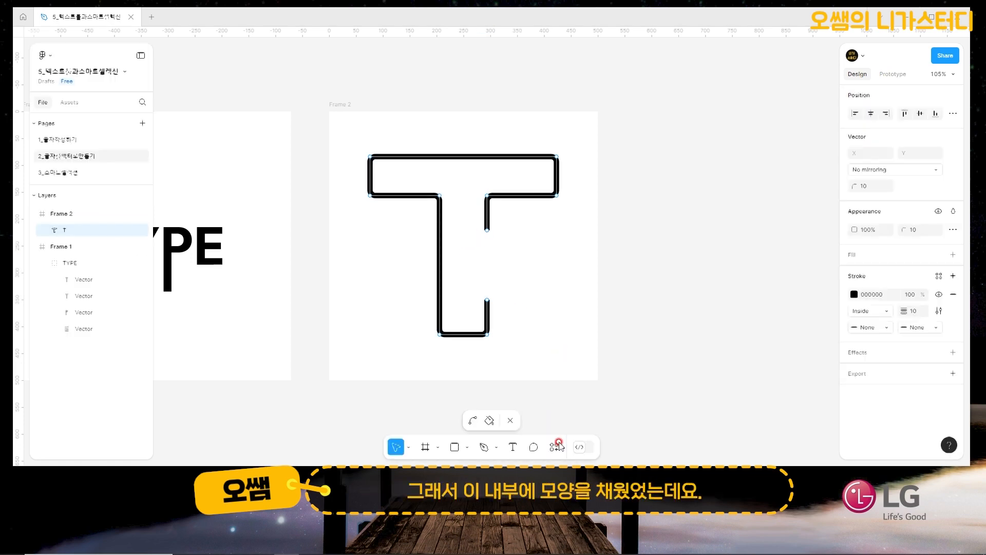
click(558, 443)
click(557, 444)
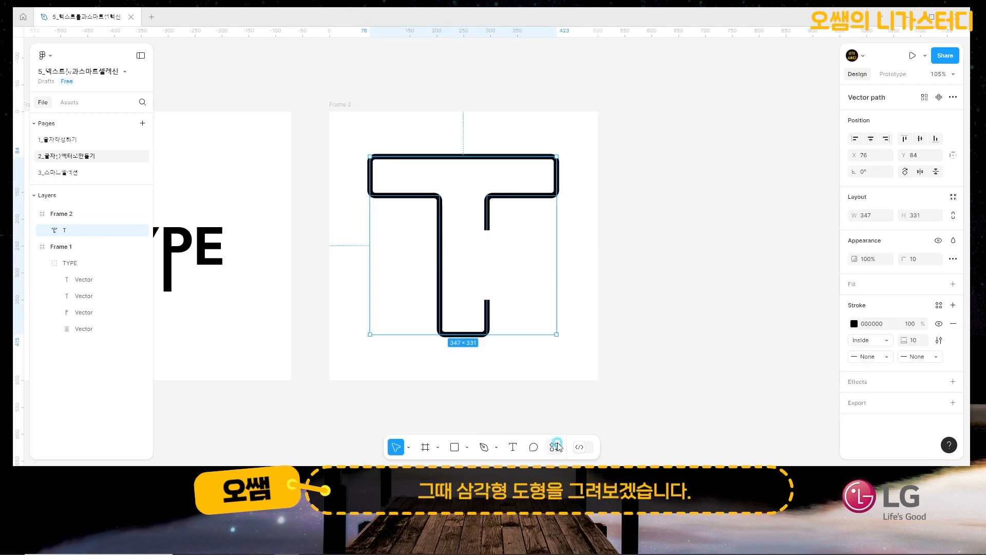
Draw a triangle about 165 × 165 in Frame 2, beside the gap in the T's stem
click(467, 447)
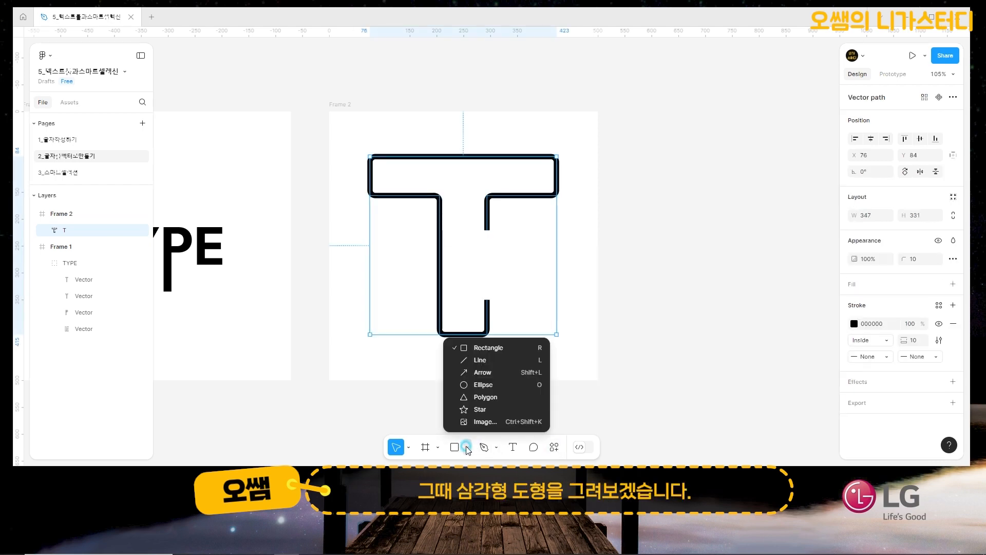
click(469, 397)
mouse_move(530, 256)
mouse_down()
mouse_move(619, 346)
mouse_move(544, 316)
mouse_up()
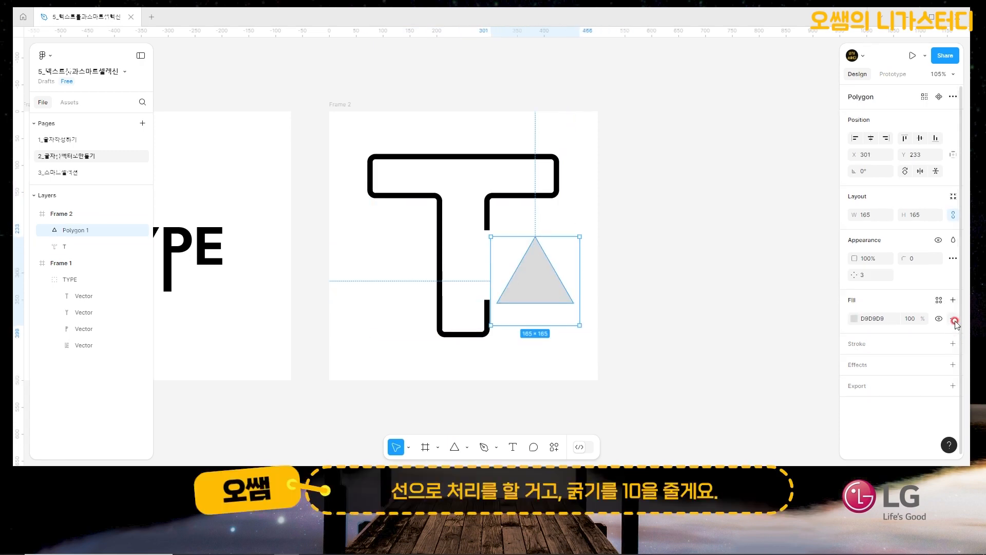
Give the triangle a black inside stroke with a weight of 10 and a corner radius of 10
click(955, 343)
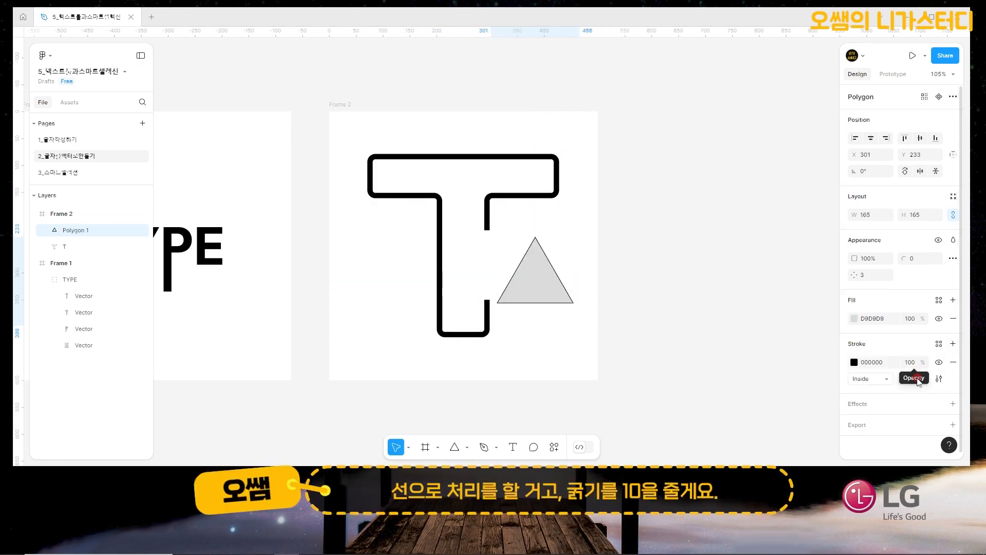
click(919, 379)
text(5)
text(10)
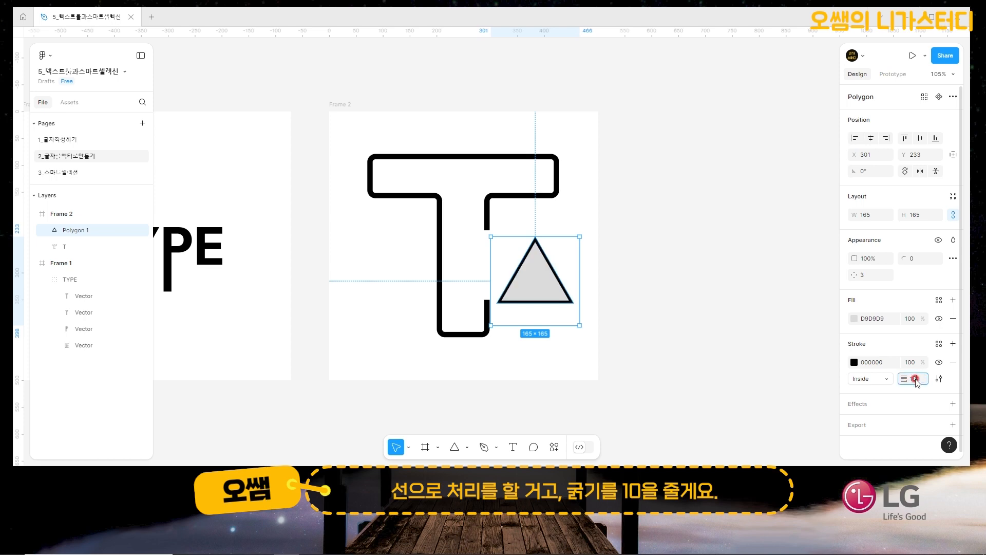
key(Return)
click(914, 259)
text(10)
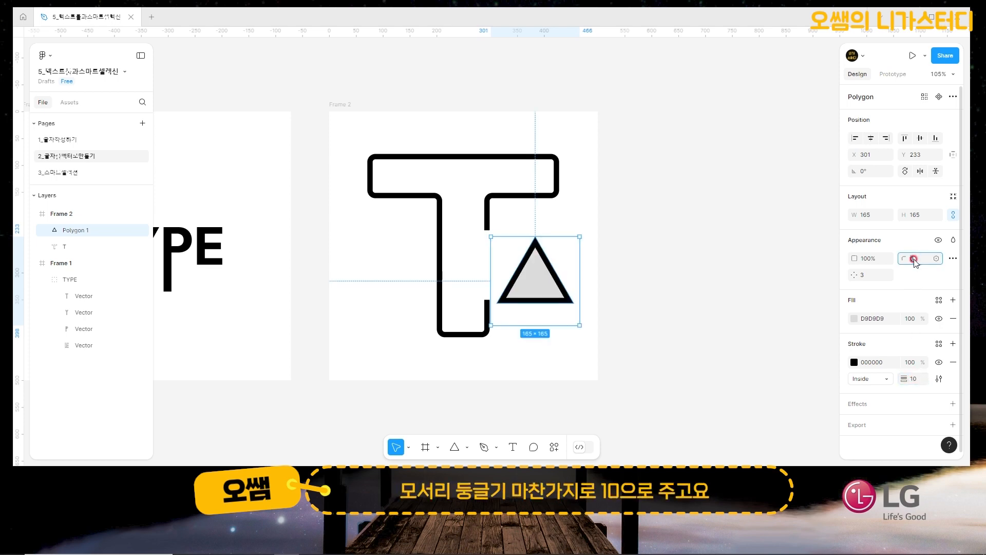
key(Return)
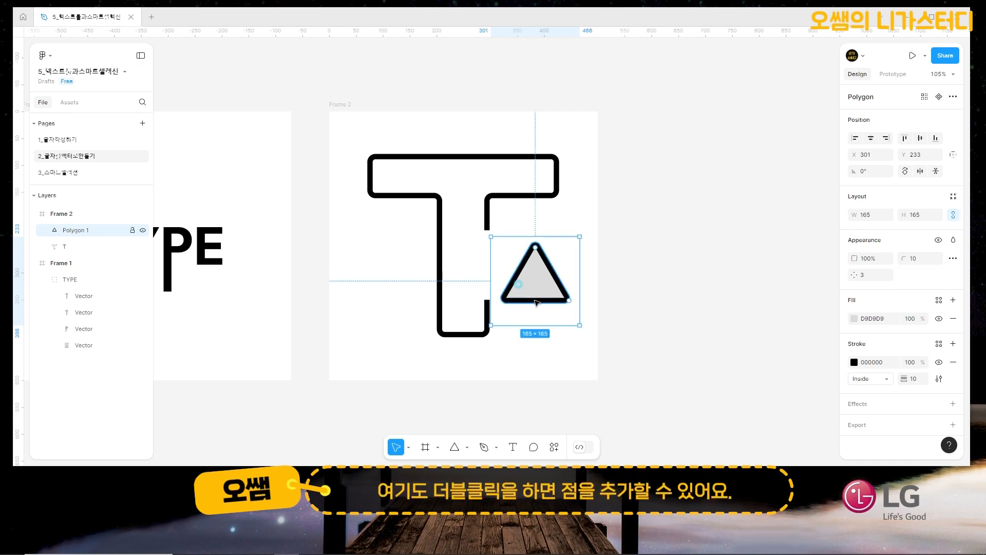
Add a point at the middle of the triangle's bottom edge and move it up to form an arrowhead
double_click(537, 303)
click(536, 303)
drag(537, 303, 536, 288)
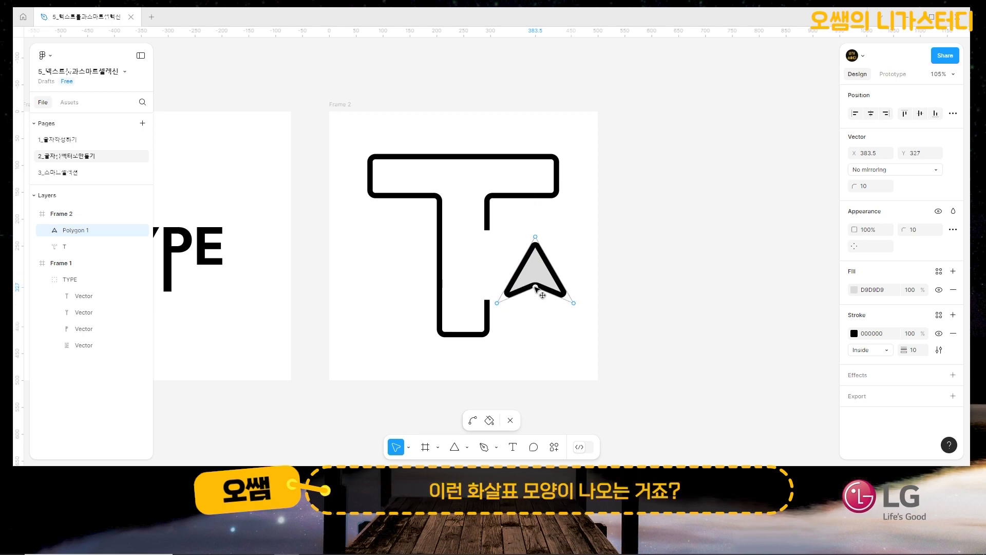
Change the arrowhead's fill to the pink colour FF8585 and leave vector editing
click(854, 289)
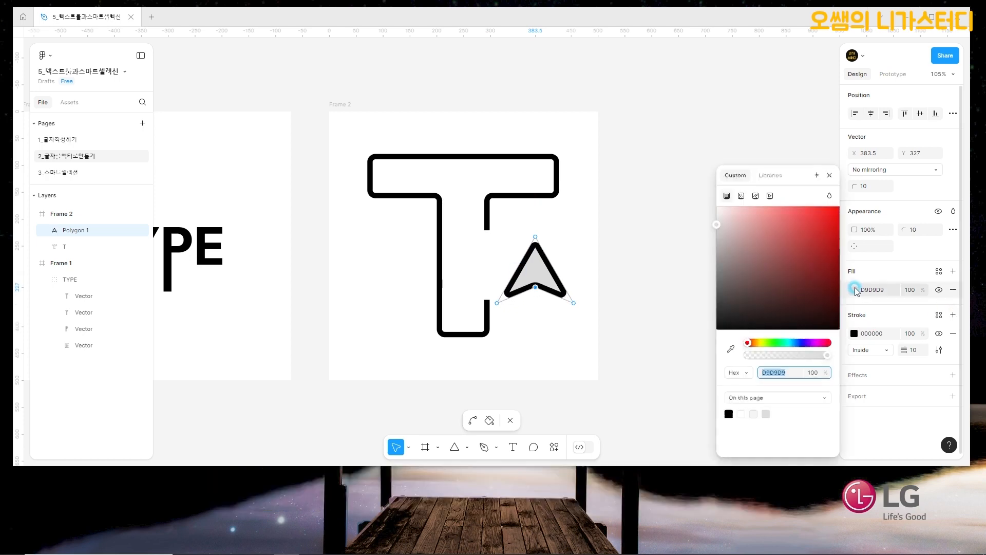
drag(776, 214, 776, 211)
click(829, 175)
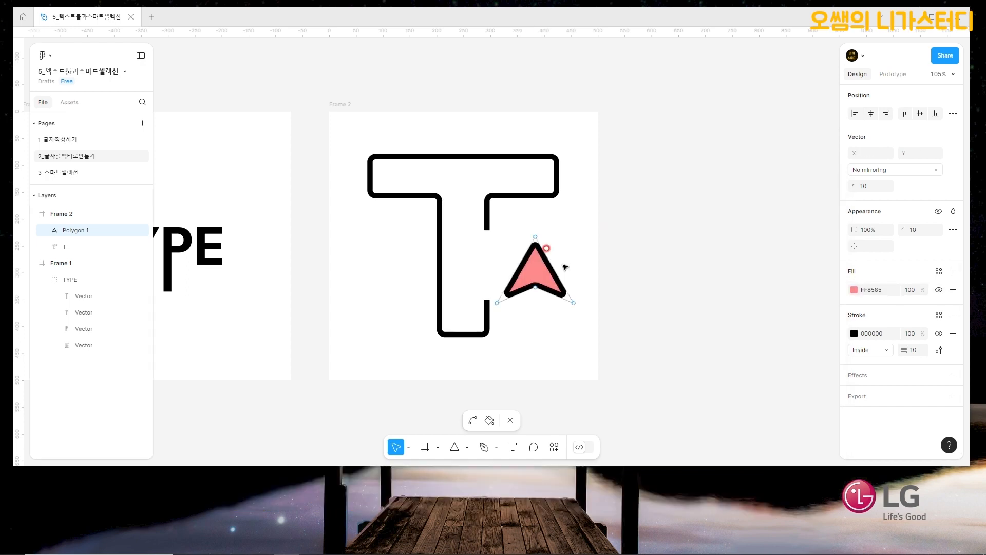
click(579, 225)
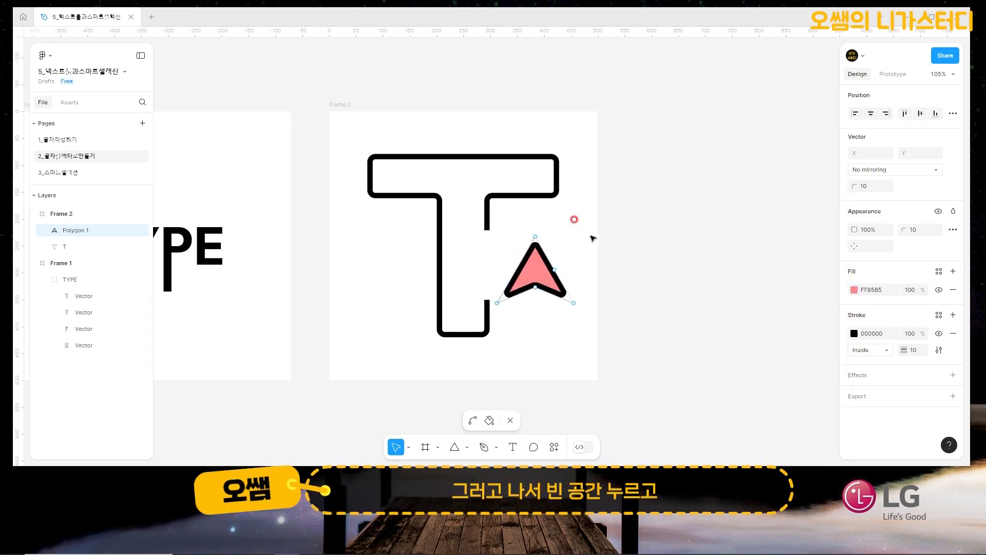
click(622, 218)
Rotate the arrowhead by 45° so it points to the upper left, and shift it toward the T's stem
click(525, 252)
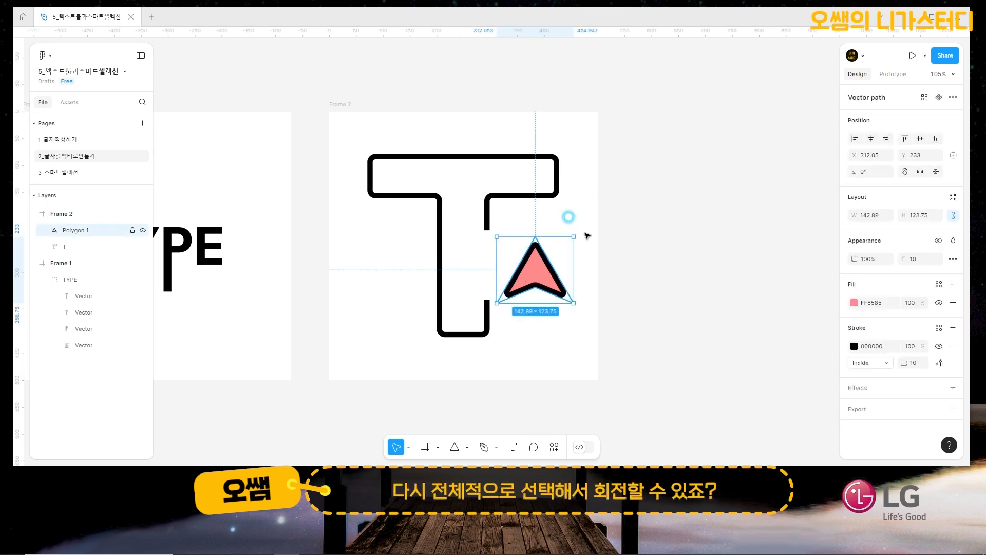
drag(580, 227, 520, 201)
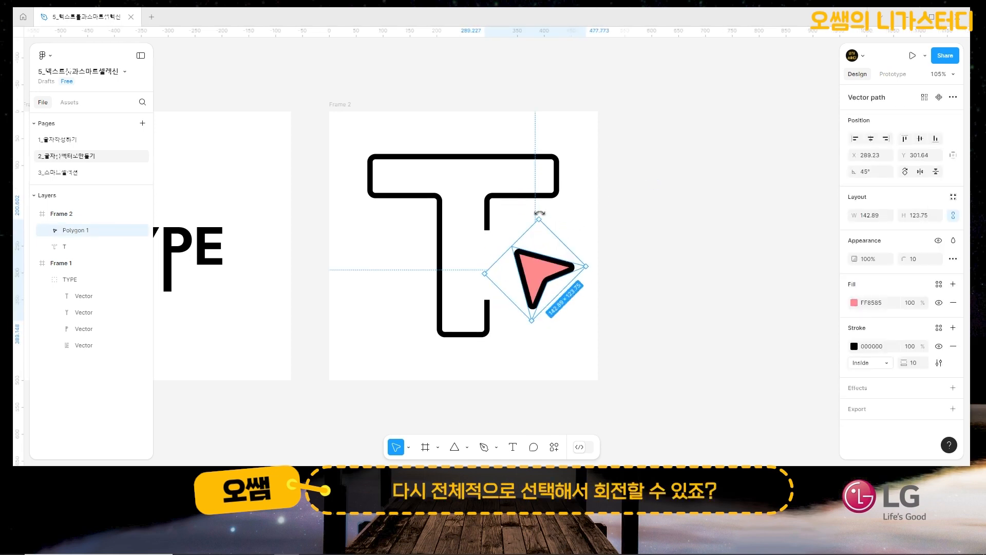
mouse_move(535, 273)
mouse_down()
mouse_move(490, 260)
mouse_move(551, 290)
mouse_move(526, 269)
mouse_up()
Enlarge the arrowhead to about 180 × 156 and position it over the gap in the T's stem
click(578, 261)
key(Up)
key(Up)
key(Up)
key(Up)
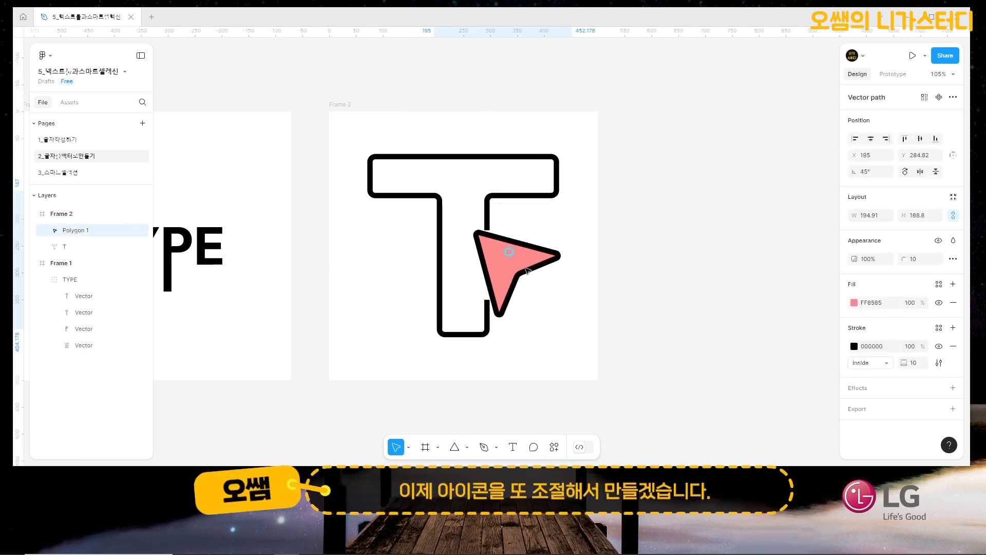
key(alt)
drag(575, 255, 568, 256)
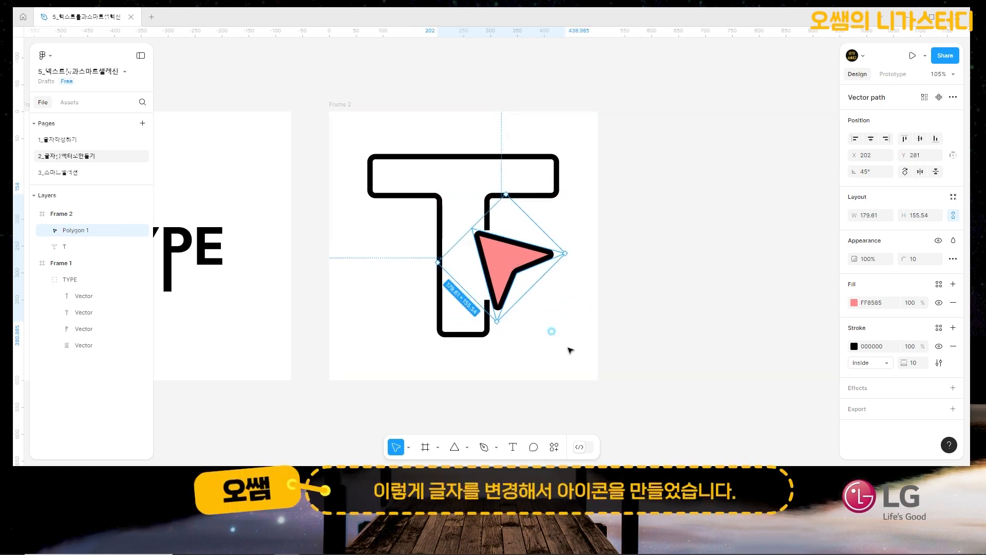
click(553, 330)
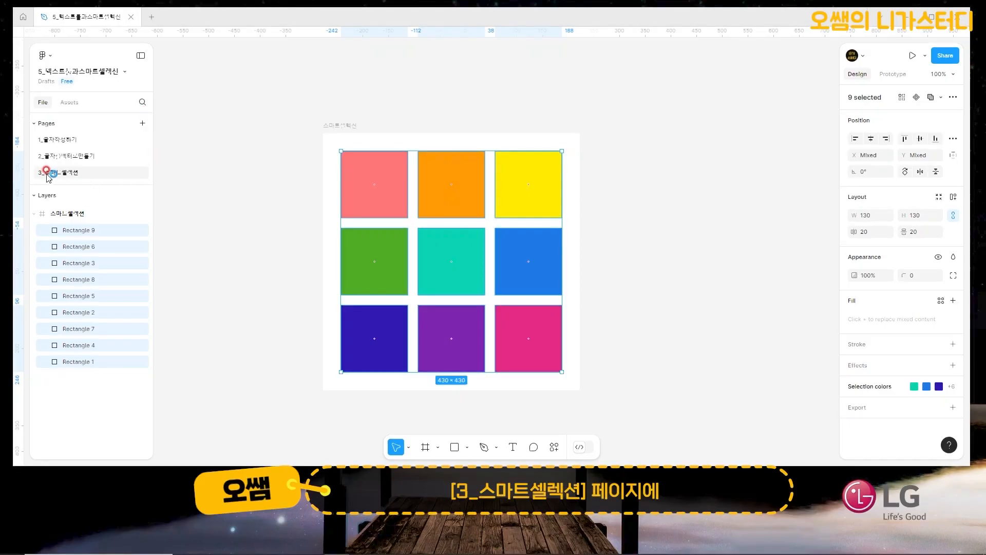
Open the 3_스마트셀렉션 page, check the frame and first square, and select all nine squares with their spacing settings
click(48, 176)
click(341, 126)
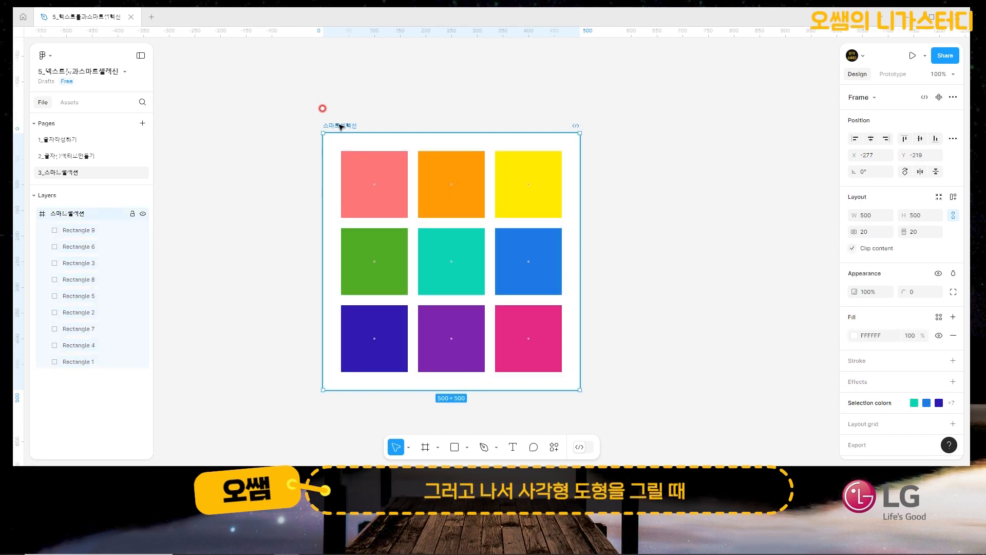
click(369, 186)
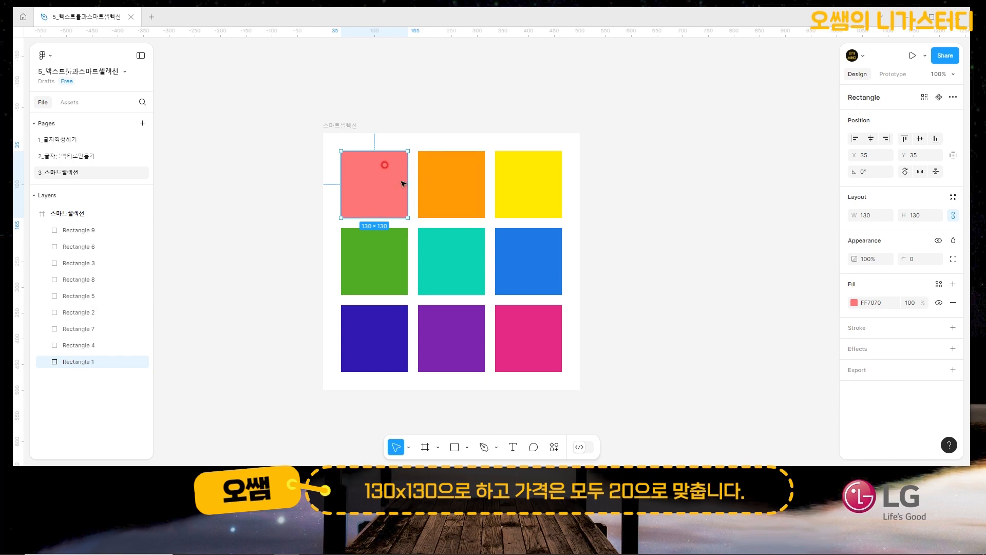
click(335, 146)
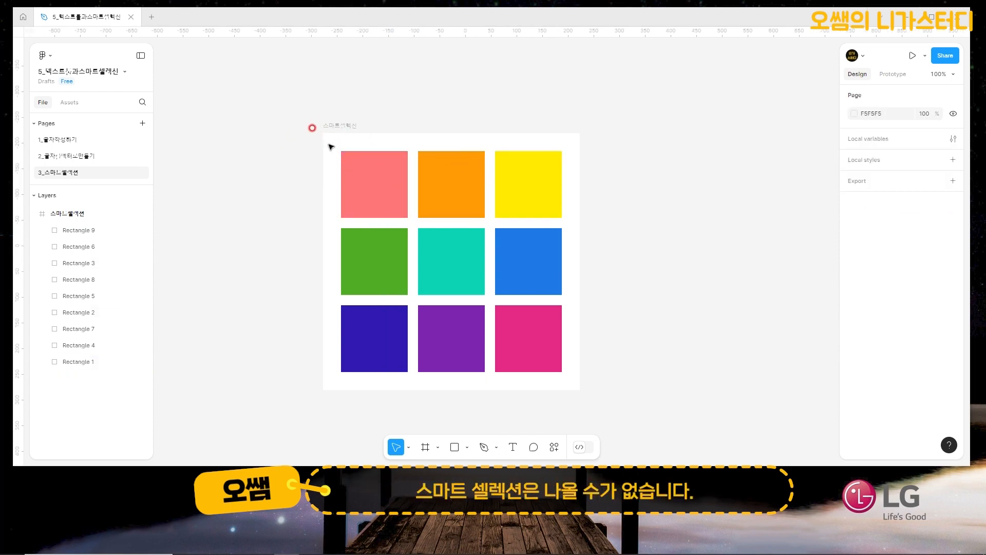
drag(335, 141, 572, 383)
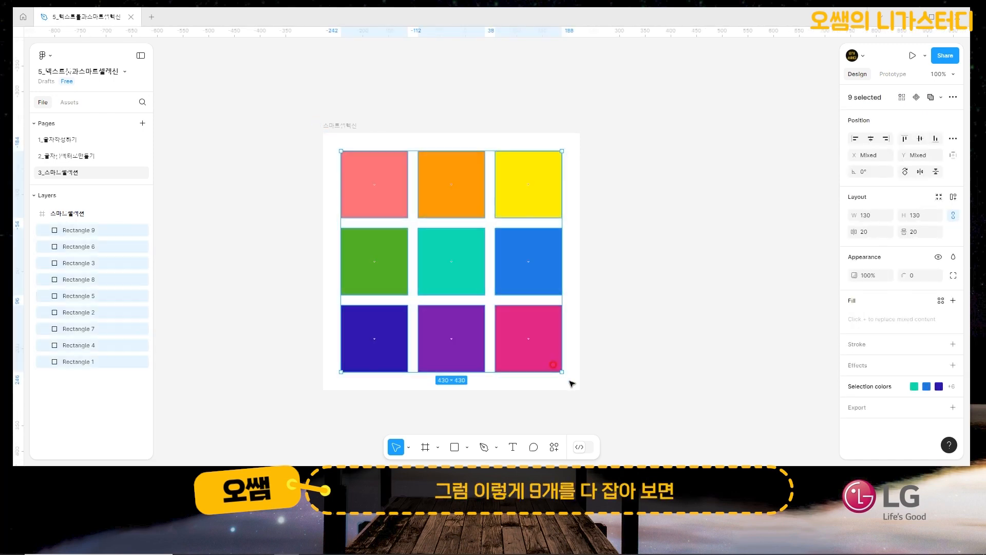
click(933, 232)
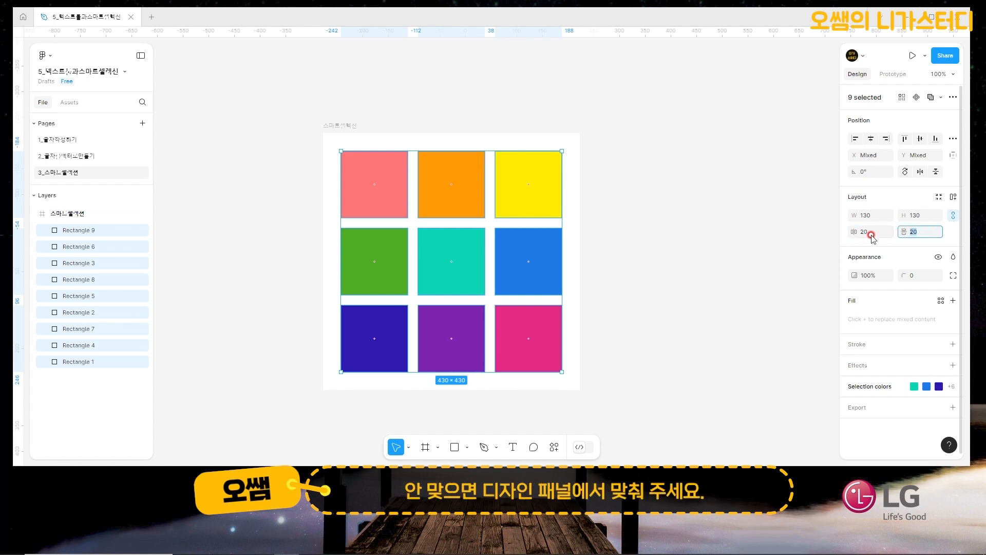
Try to move the yellow square into the blue square's place in the middle row, and put it back
mouse_move(539, 184)
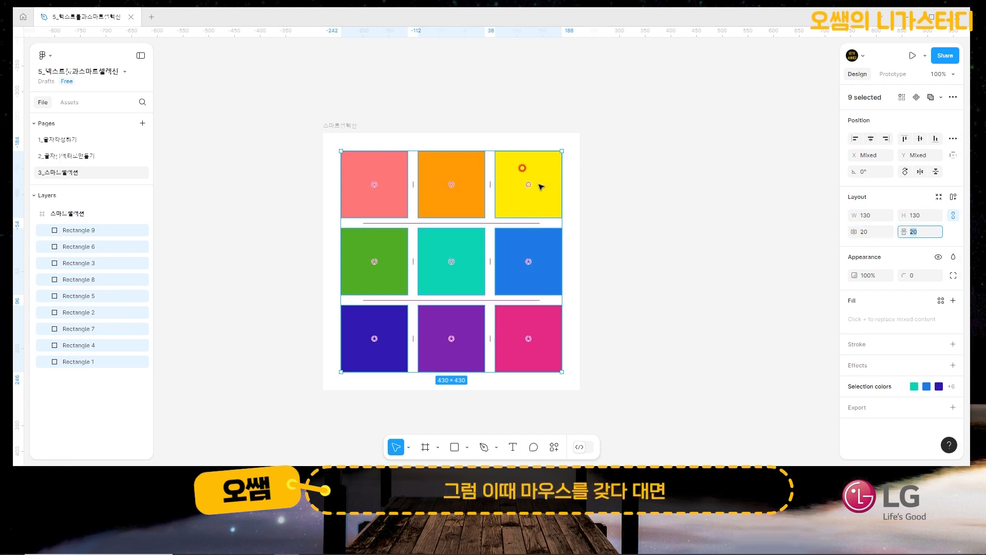
drag(531, 185, 531, 263)
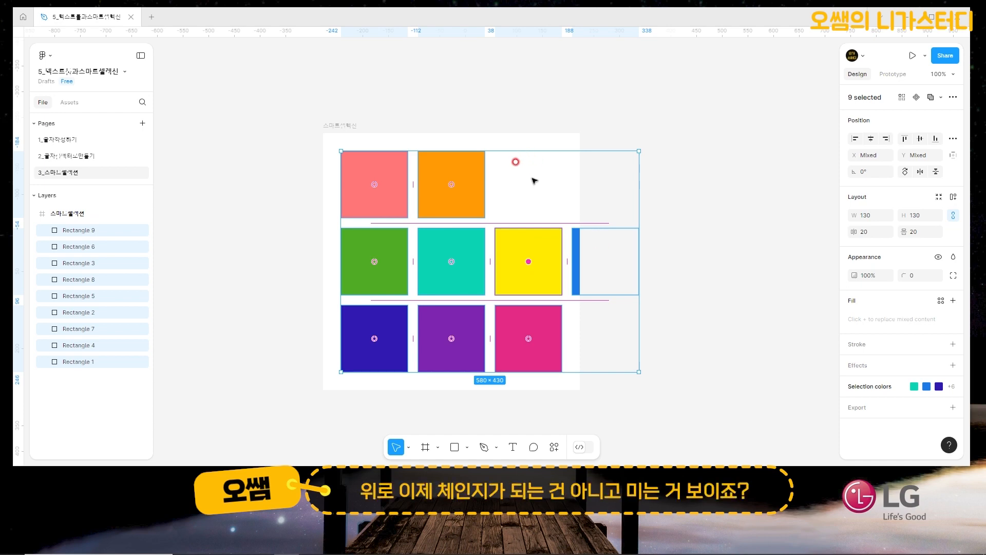
drag(534, 180, 533, 181)
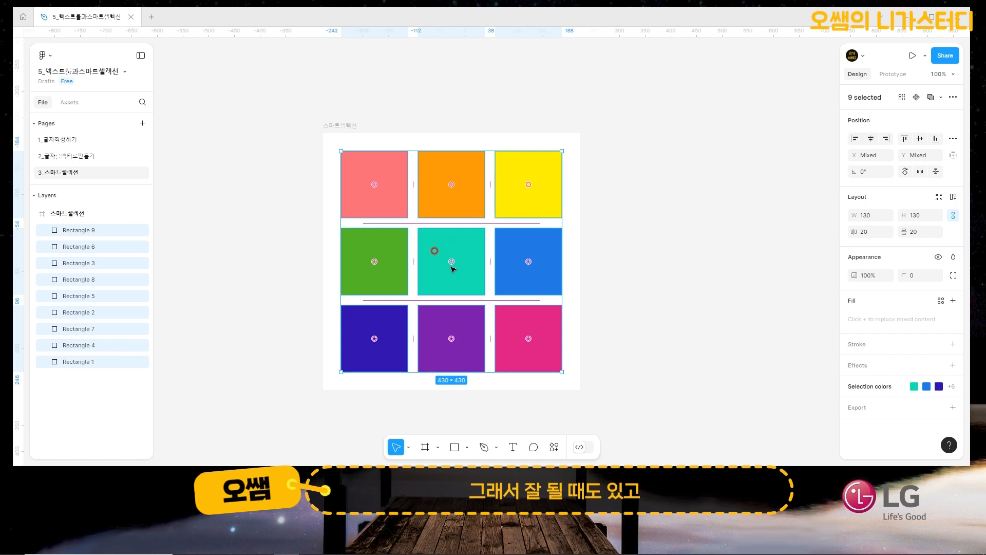
Swap the teal square in the centre with the blue square beside it
drag(452, 263, 528, 262)
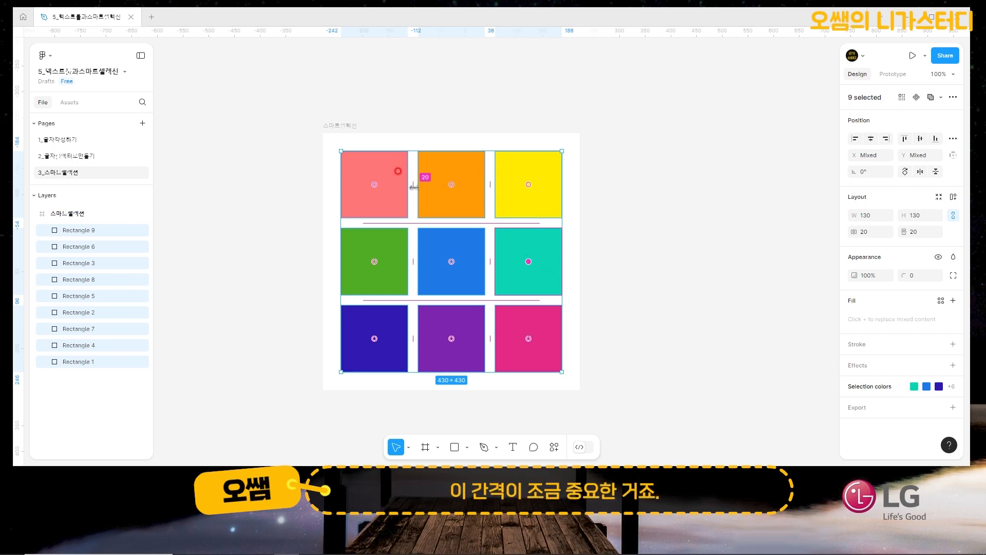
Try out different horizontal and vertical gaps between the nine squares, resetting the horizontal spacing to 20
mouse_move(414, 187)
mouse_down()
mouse_move(455, 188)
mouse_move(417, 188)
mouse_up()
click(881, 232)
text(20)
key(Return)
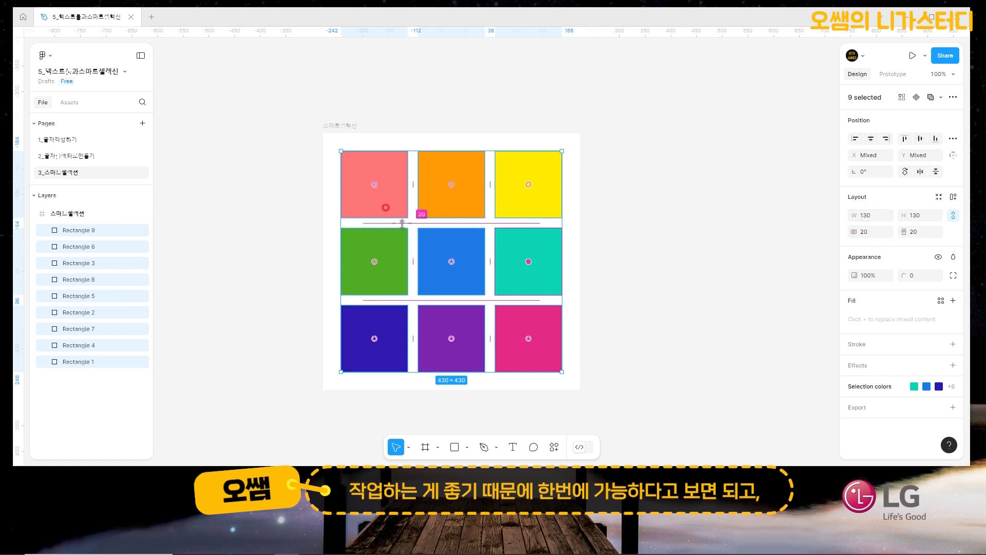
drag(379, 250, 378, 224)
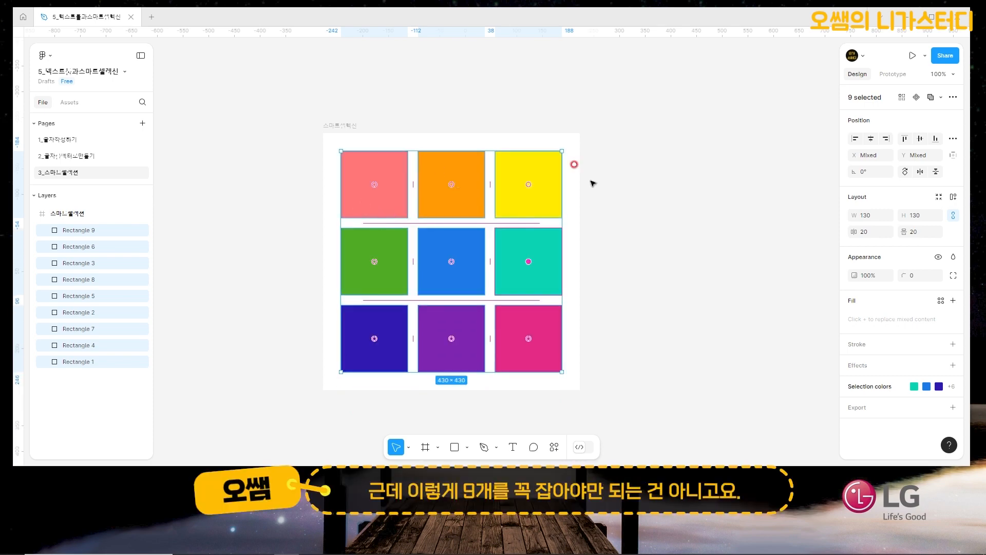
Select only the three squares of the first column, try a vertical spacing of 70, and undo it
click(327, 135)
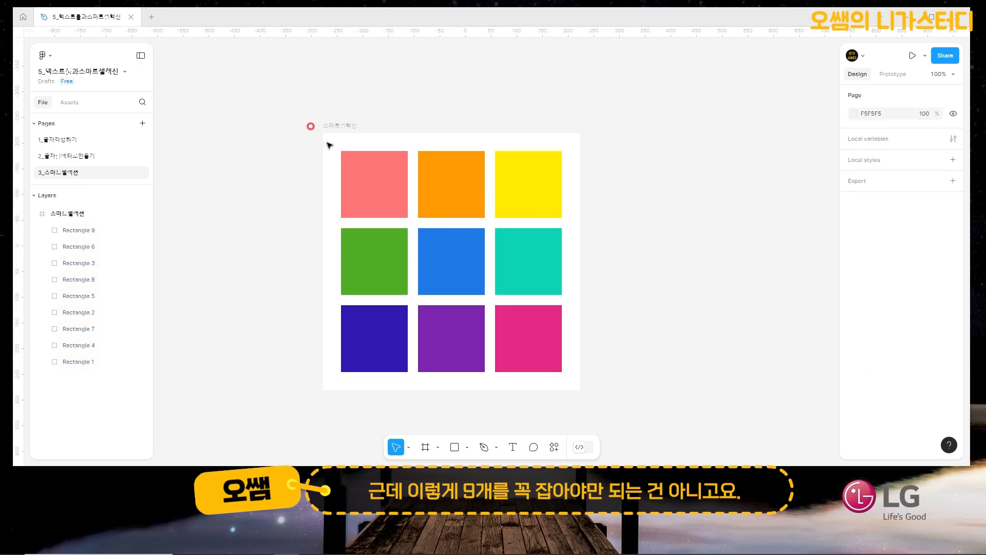
drag(327, 145, 392, 351)
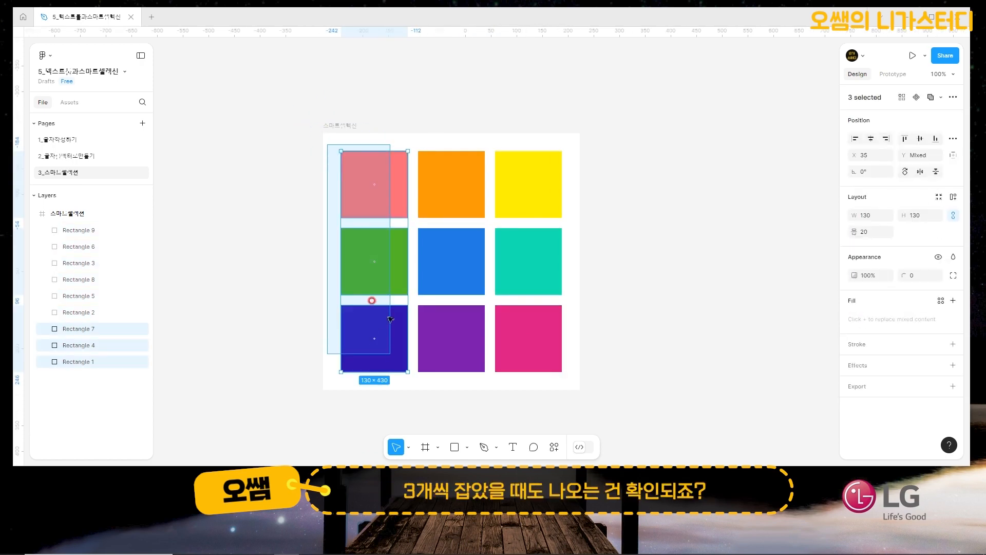
drag(377, 222, 383, 237)
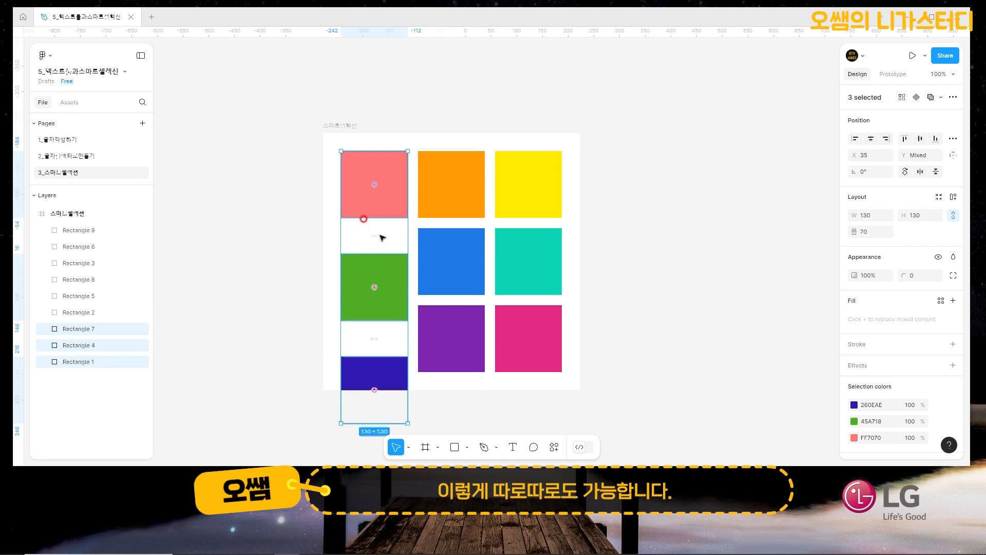
key(ctrl+z)
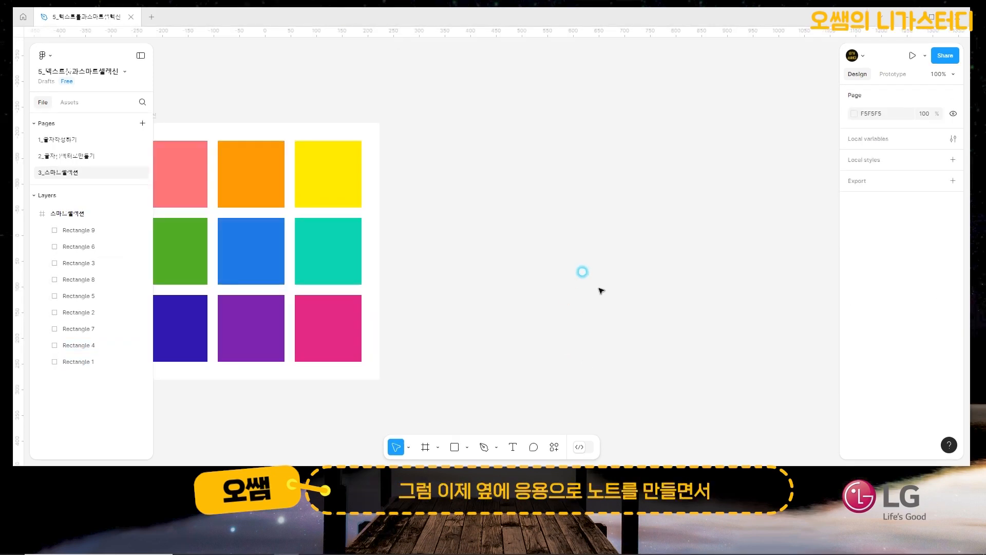
Paste the copied 6_Note Icon frame beside the squares frame and delete it again
key(ctrl+v)
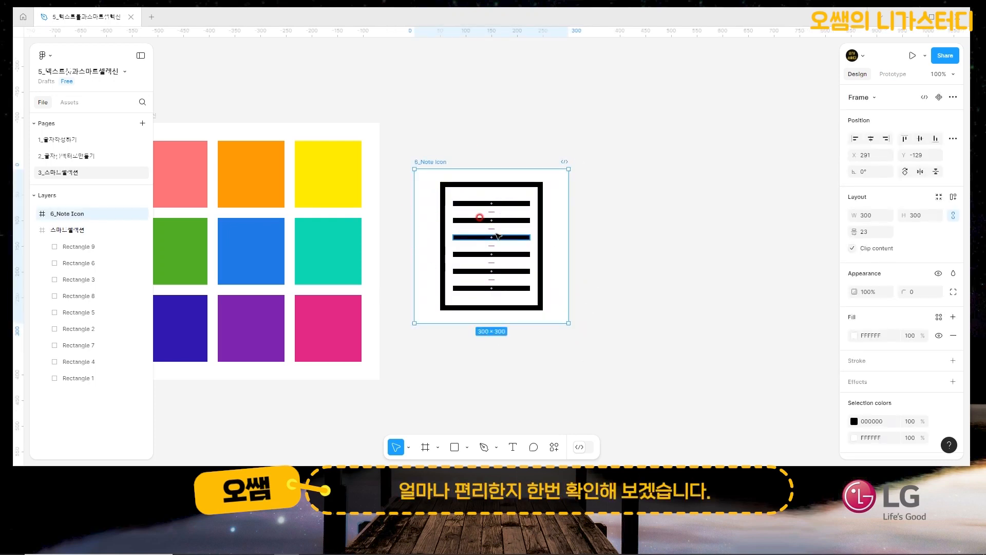
key(Delete)
Create a 500 × 500 frame beside the squares frame and name it 노트아이콘
click(425, 447)
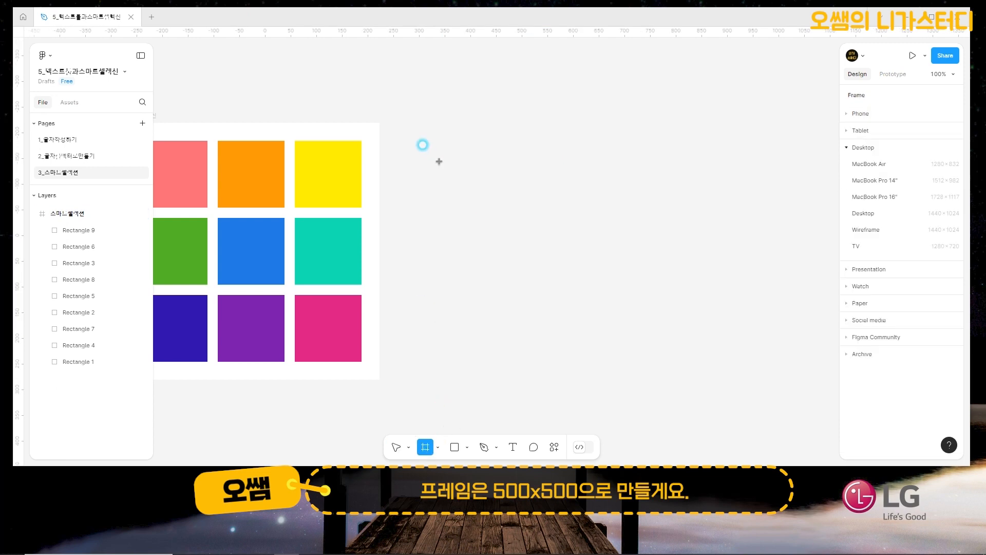
drag(424, 123, 682, 379)
text(노트 아이콘)
key(Return)
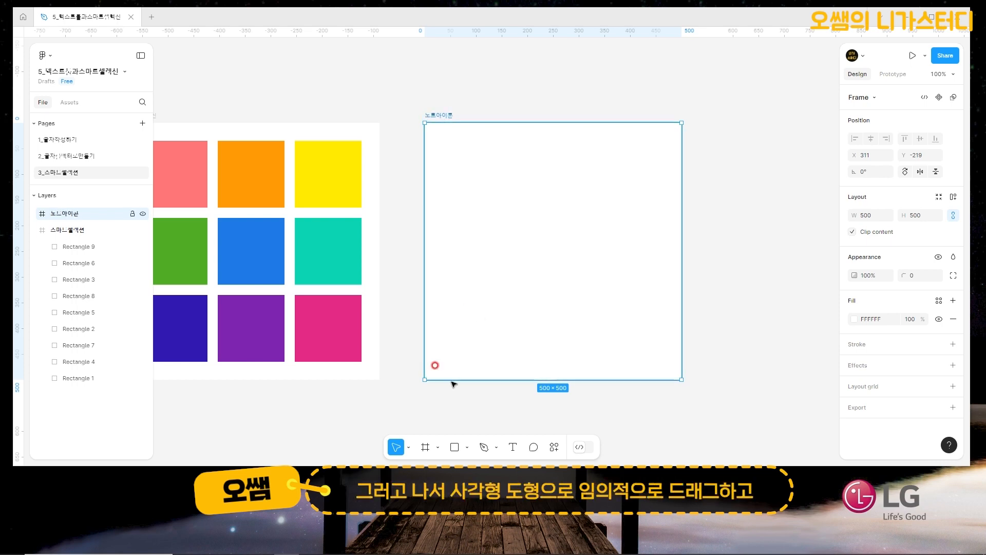
Draw a rectangle about 338 × 420 inside the 노트아이콘 frame as the note's body
click(455, 446)
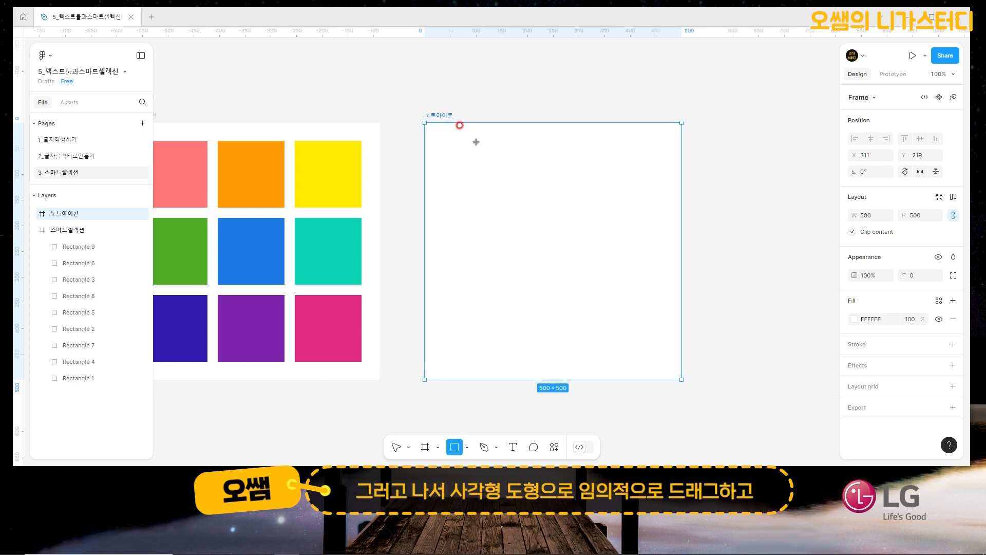
drag(464, 141, 637, 357)
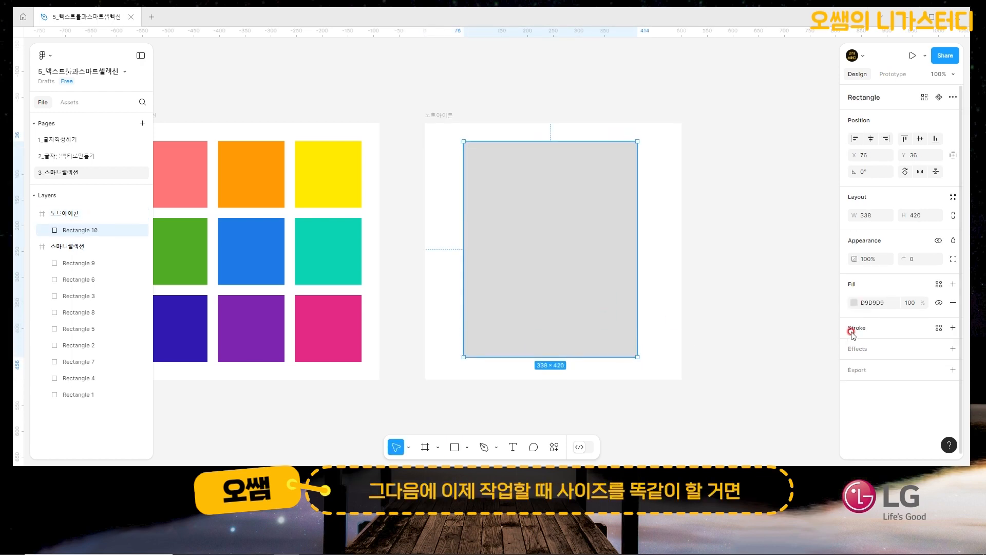
Set the width of the note's body rectangle to 340
click(876, 220)
text(340)
key(Return)
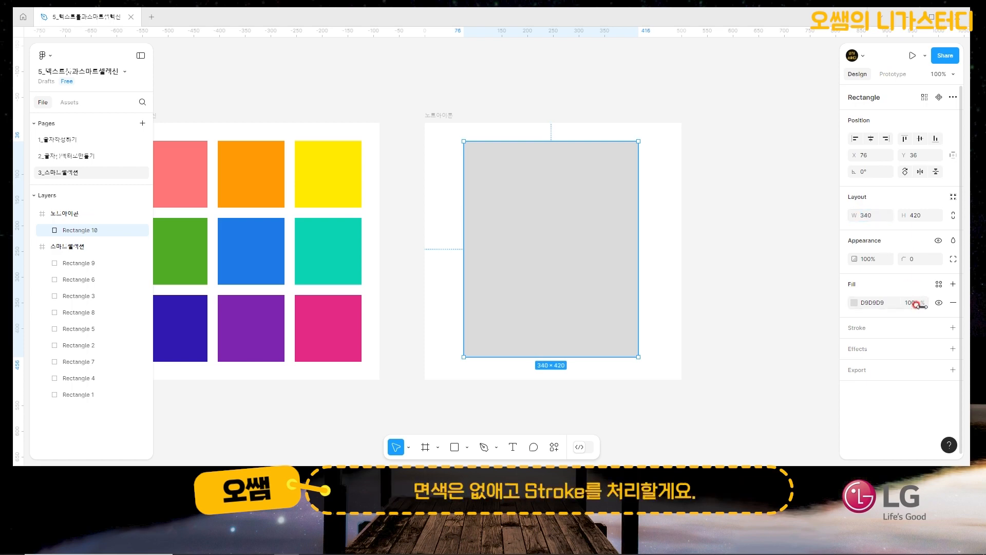
Replace the rectangle's fill with a black inside stroke 20 thick and centre the rectangle in the 노트아이콘 frame
click(953, 302)
click(952, 305)
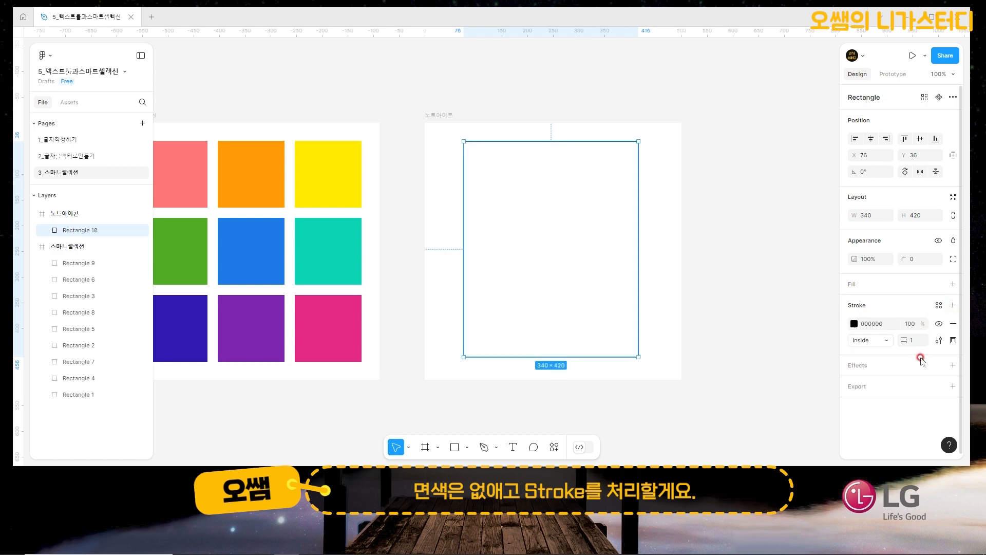
click(913, 341)
text(20)
key(Return)
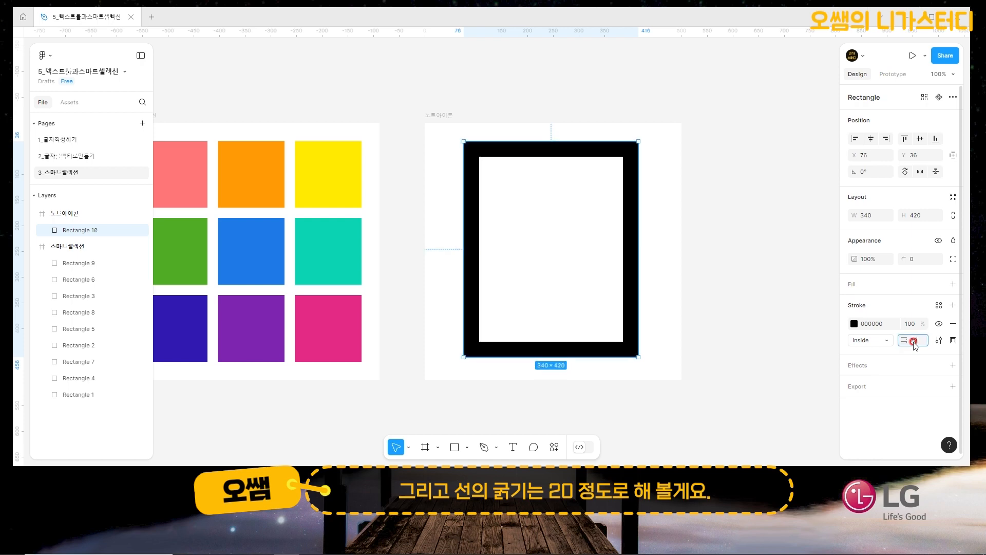
text(20)
key(Return)
drag(531, 150, 533, 151)
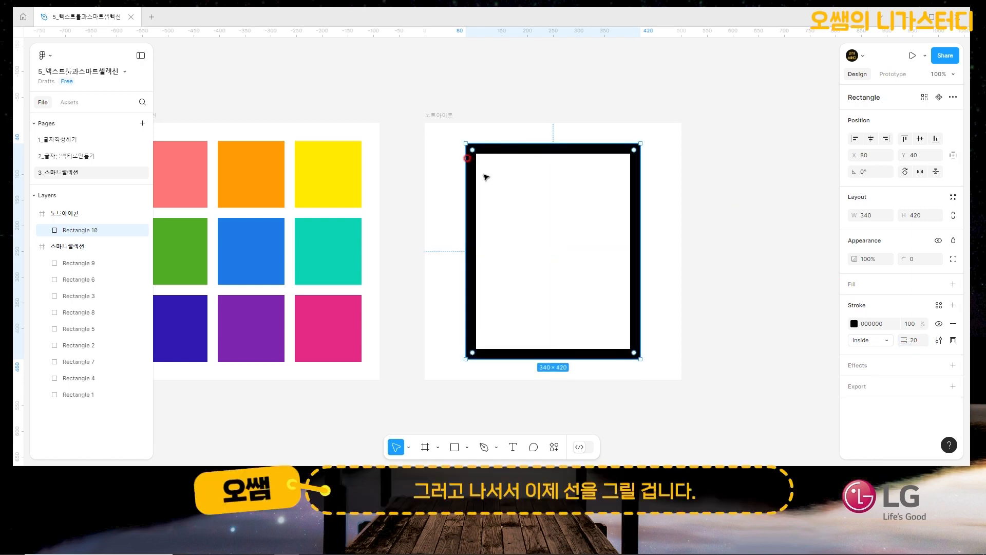
Draw a horizontal line about 241 long near the top inside the note rectangle, with a stroke thickness of 20
click(467, 446)
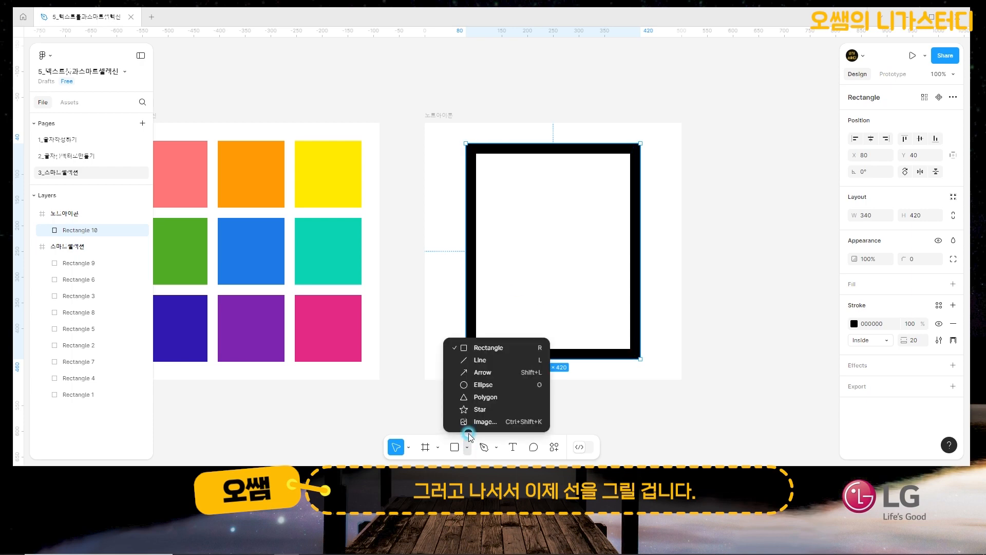
click(480, 359)
drag(493, 175, 617, 175)
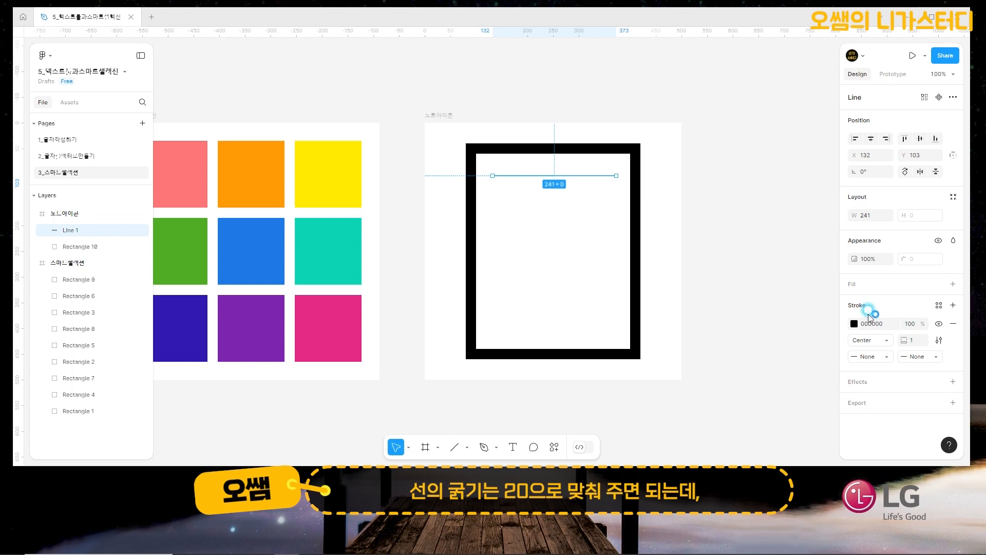
click(916, 343)
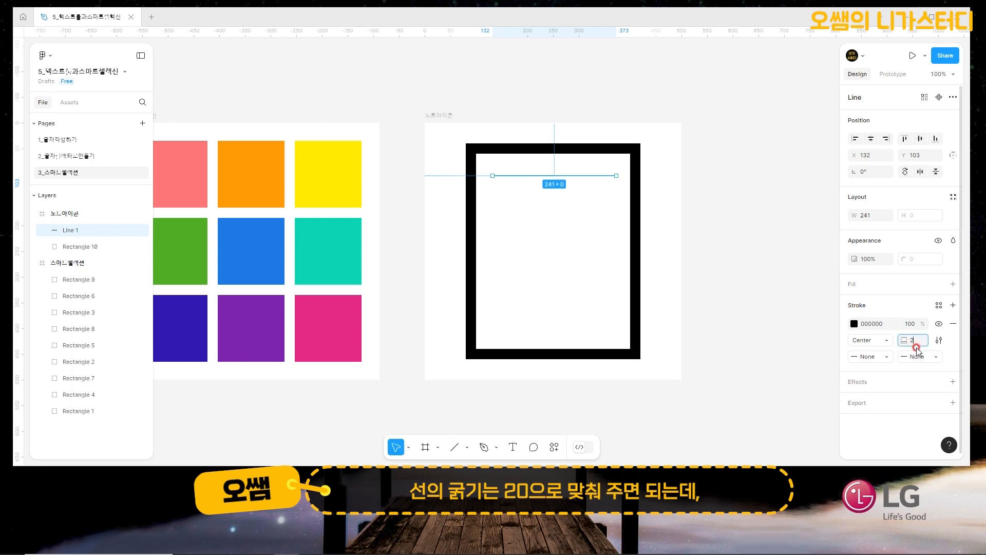
key(Return)
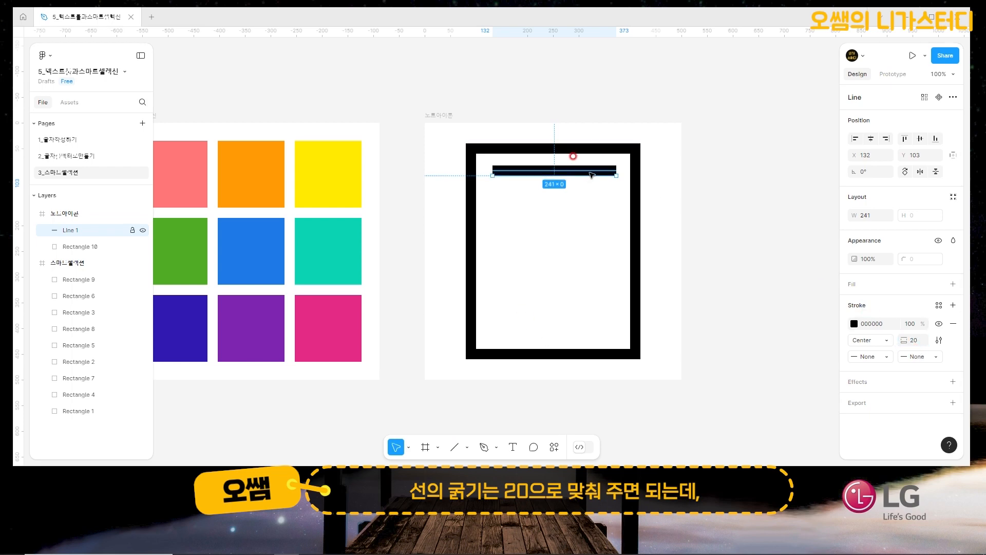
Set the line's length to 240 and move it to X 130, Y 109, centred horizontally in the note
click(870, 216)
text(2)
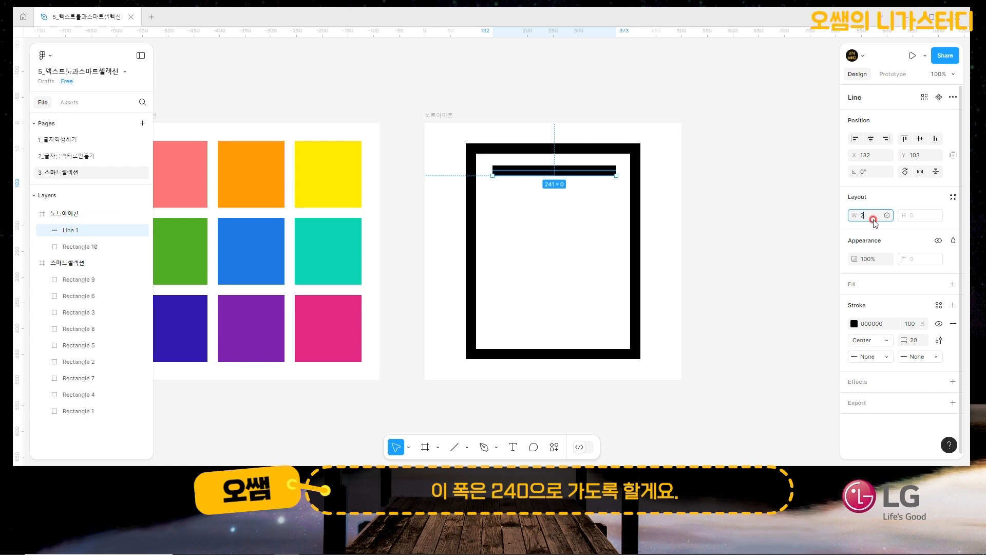
text(40)
key(Return)
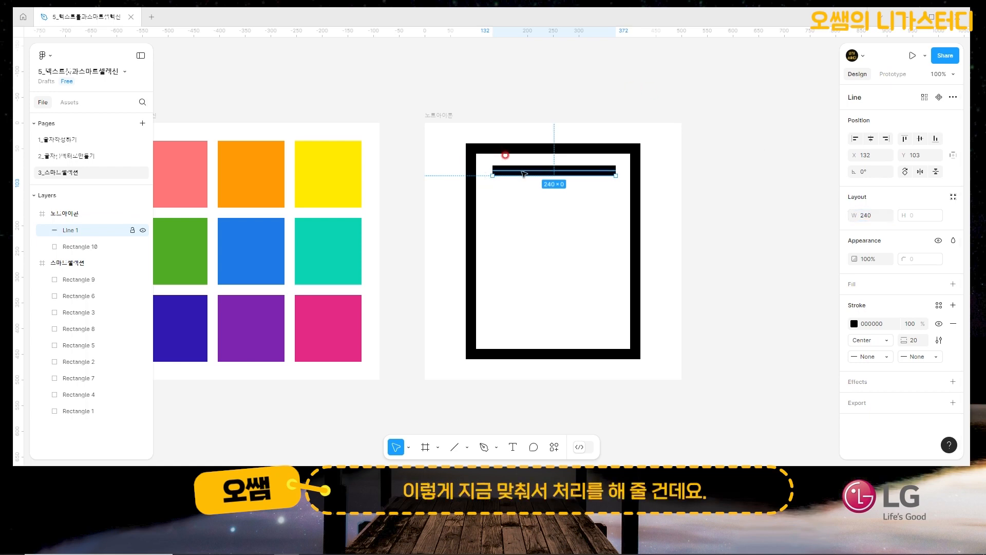
drag(524, 173, 523, 176)
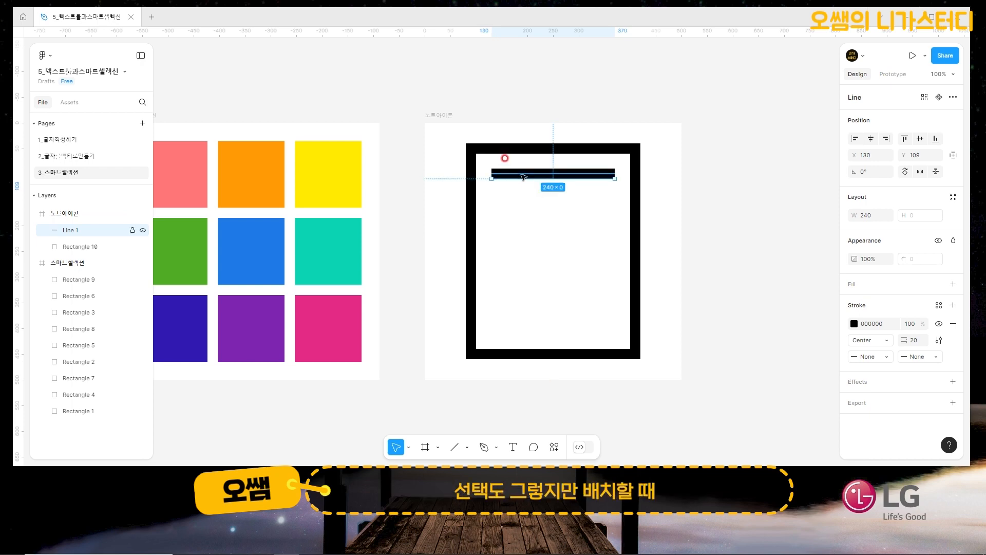
Convert the line to a shape with Outline stroke and place a copy directly below it with a gap of 10
right_click(549, 174)
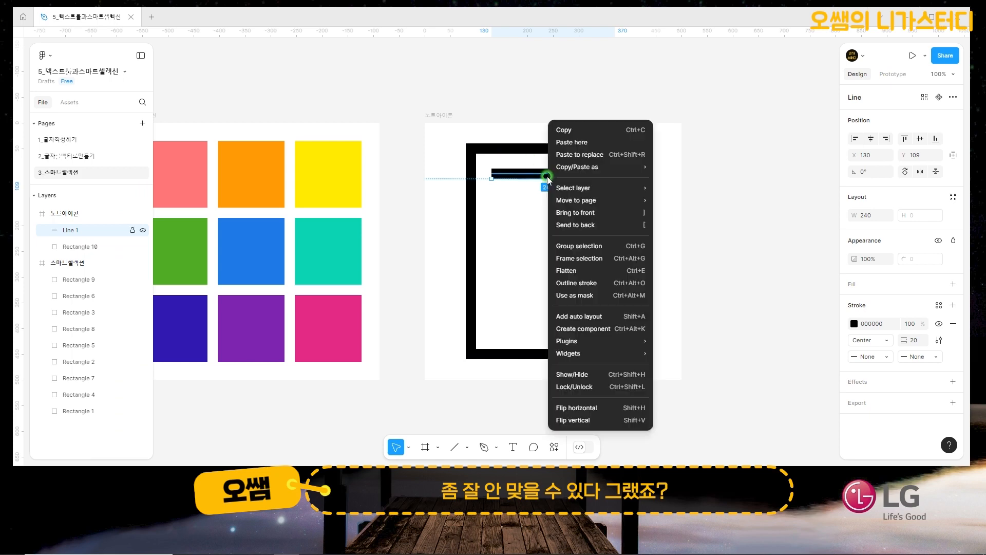
click(609, 282)
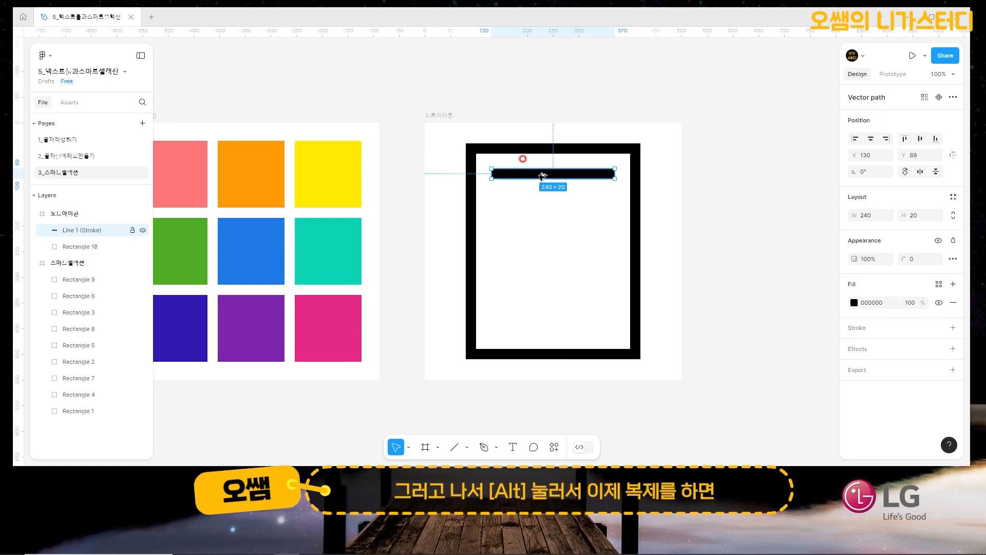
drag(542, 176, 545, 191)
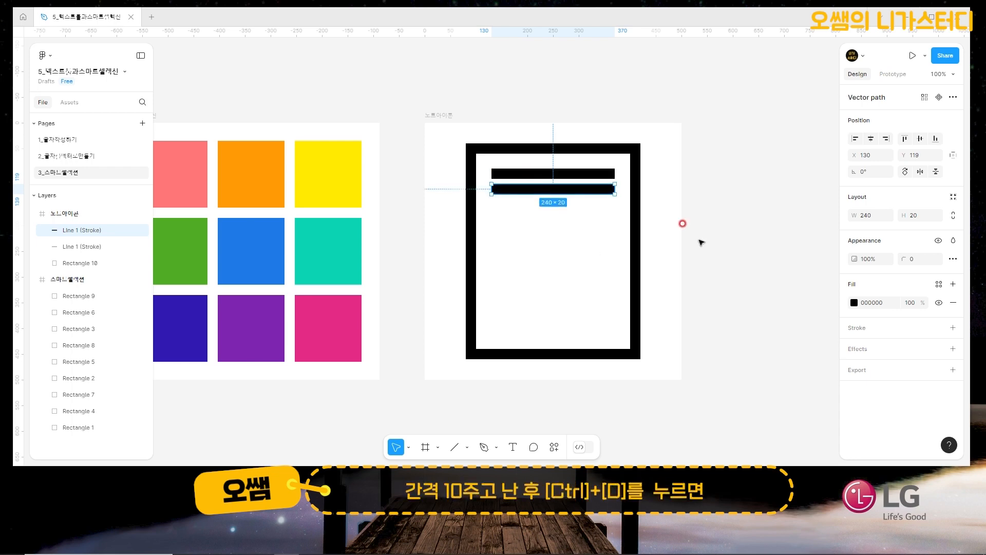
Repeat the duplication downward at the same spacing until the note holds eight bars
key(ctrl+d)
key(ctrl+d)
key(ctrl+d)
key(ctrl+d)
key(ctrl+d)
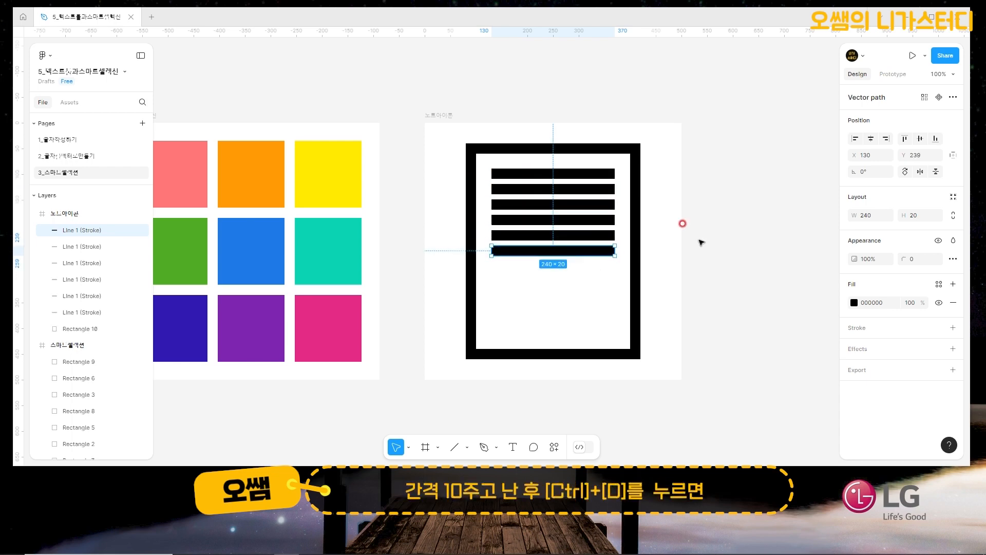
key(ctrl+d)
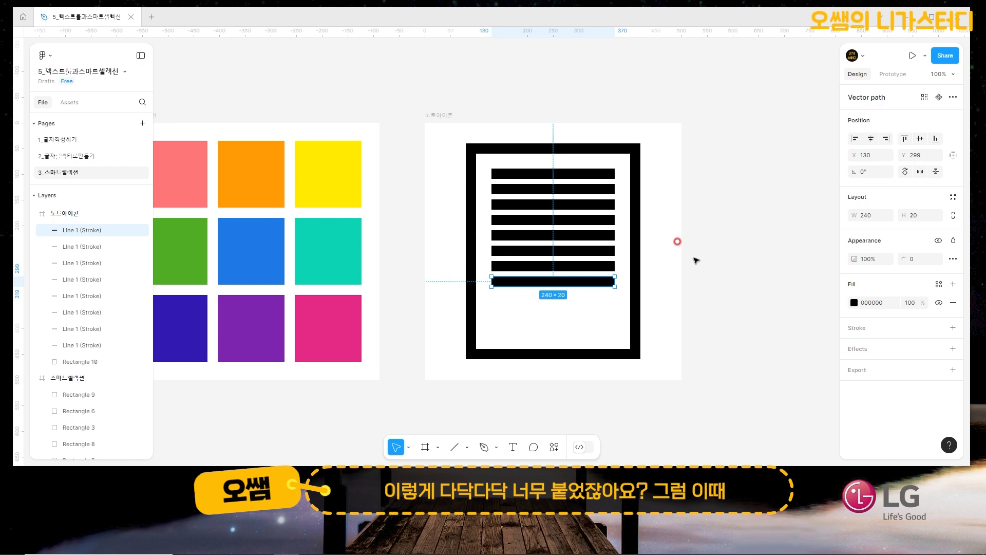
Select only the eight bars, widen their vertical spacing to 20 and centre them vertically inside the note rectangle
drag(674, 295, 490, 171)
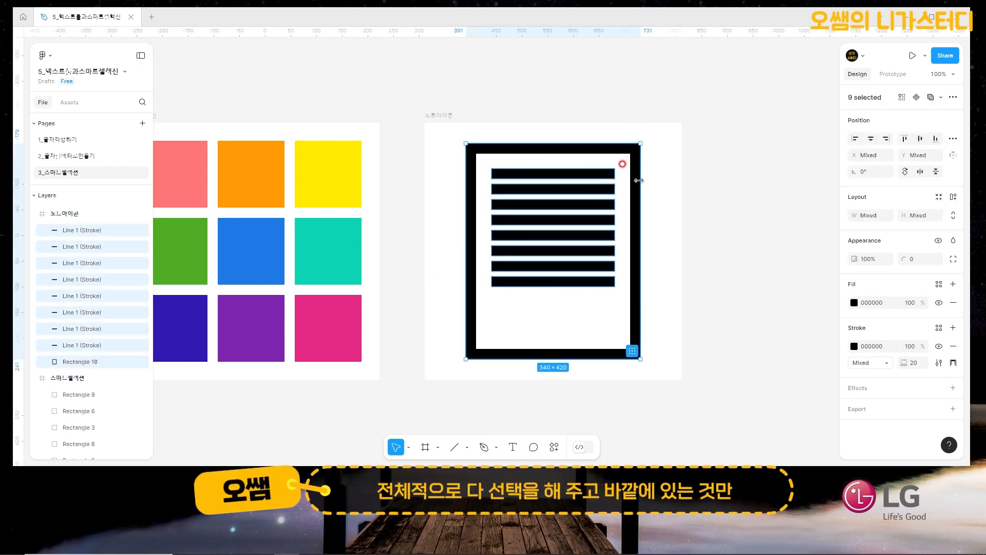
shift+click(638, 299)
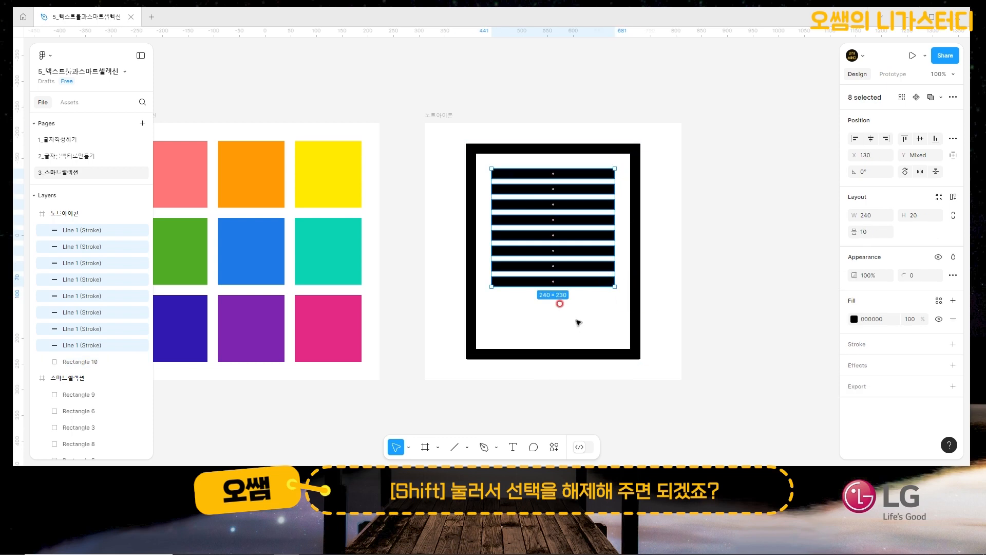
mouse_move(552, 274)
drag(552, 274, 561, 308)
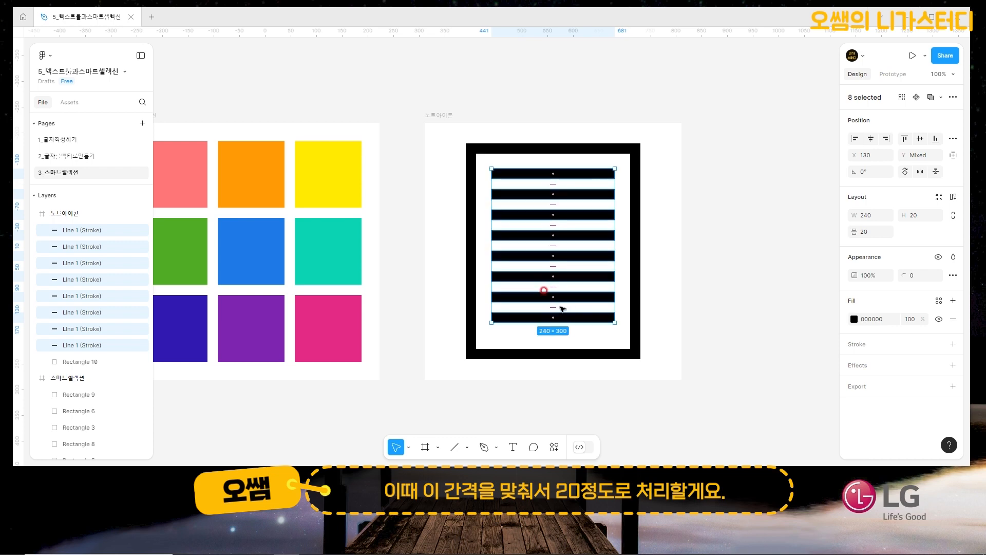
drag(589, 237, 589, 242)
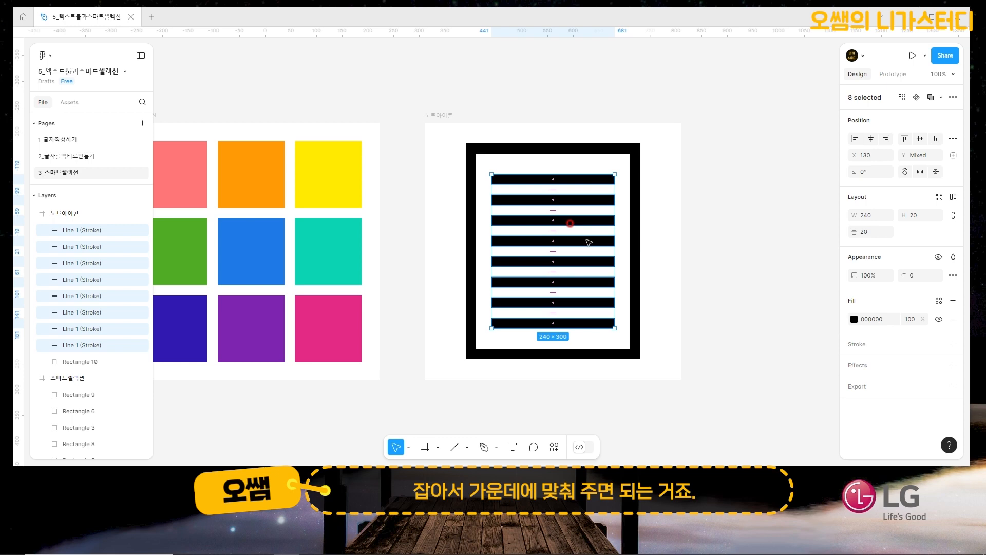
click(711, 245)
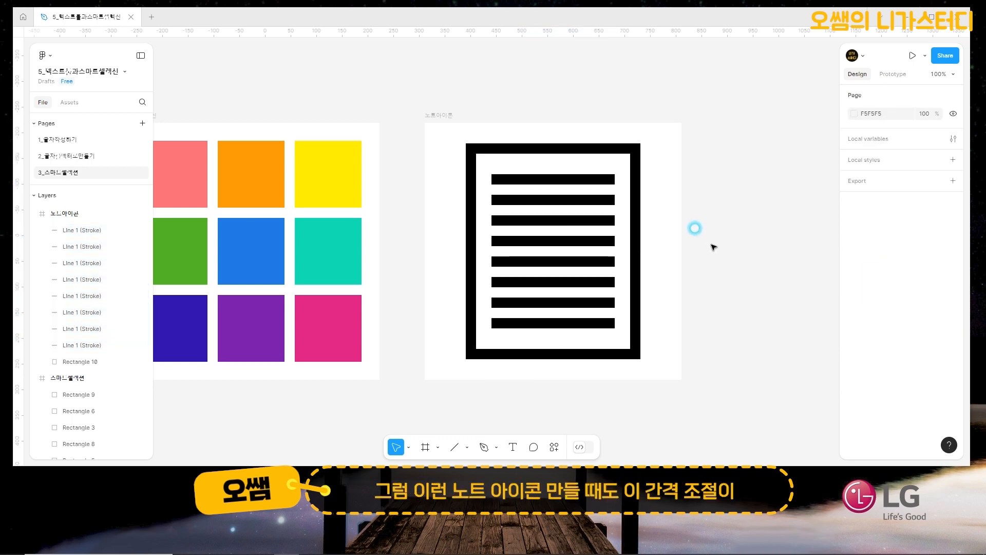